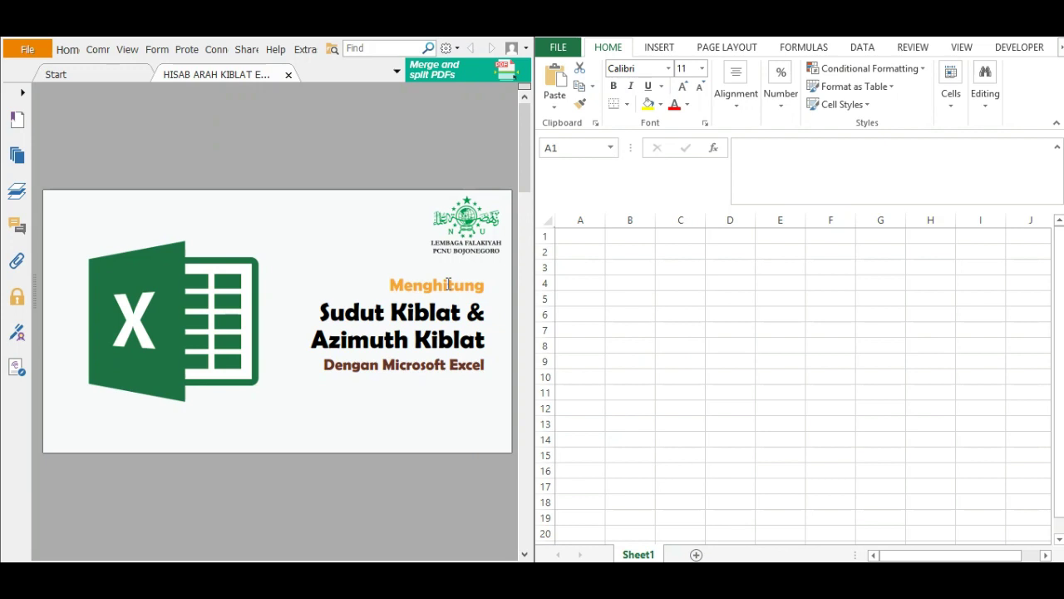
Step: Enter the title "HISAB ARAH KIBLAT" in A1 and the byline "OLEH: LFNU BOJONEGORO" in A2
left_click(524, 280)
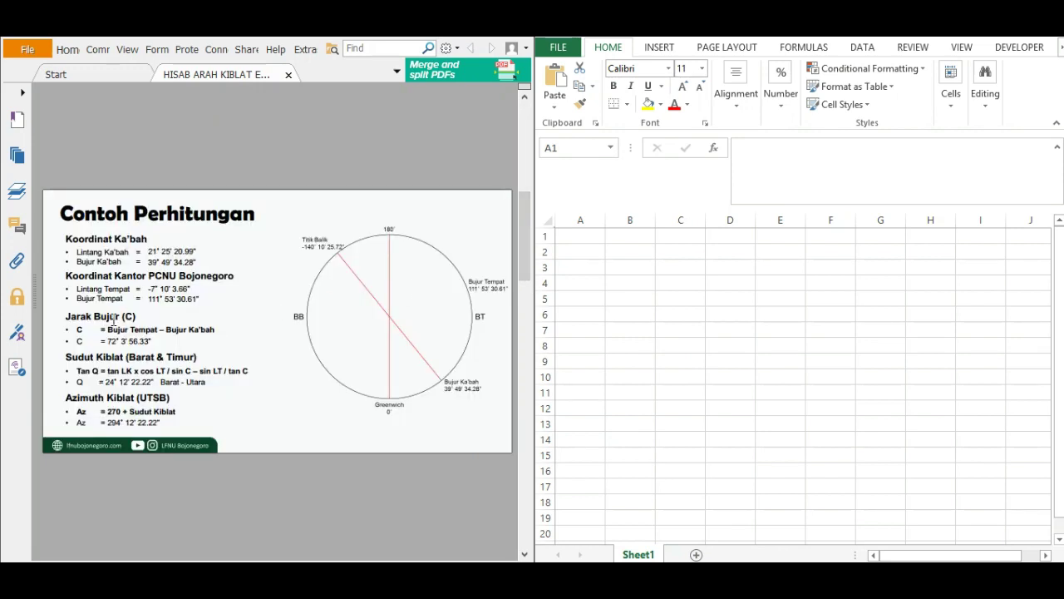
left_click(595, 237)
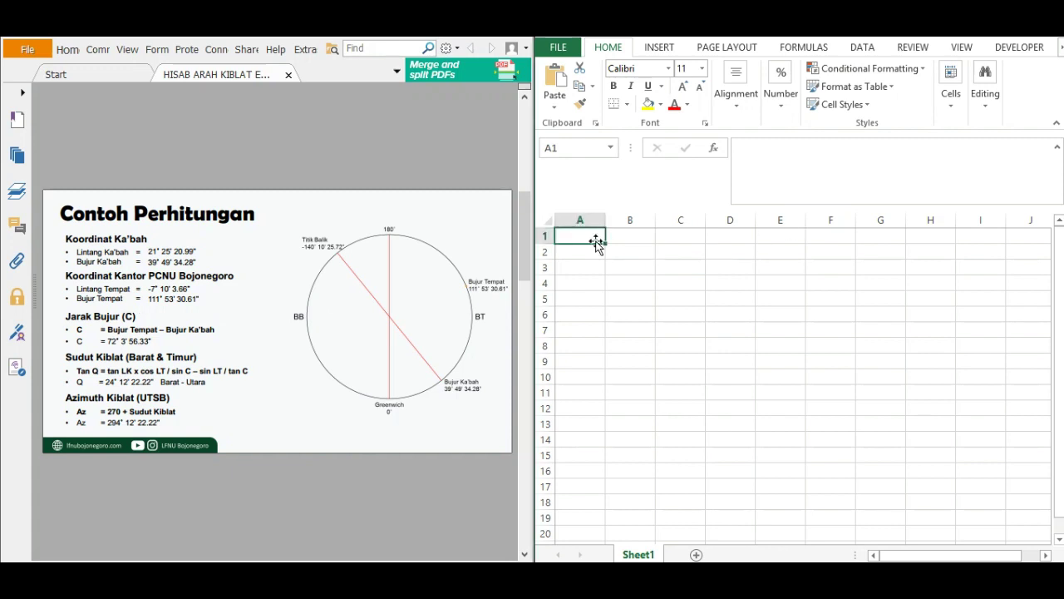
type("HISAB ")
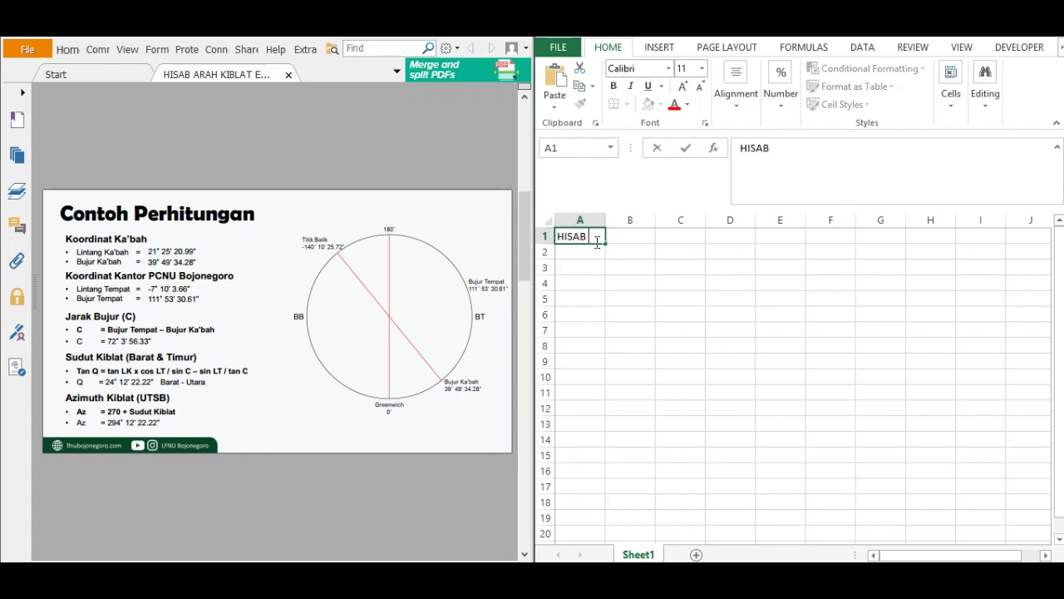
type("ARAH KIBLAT")
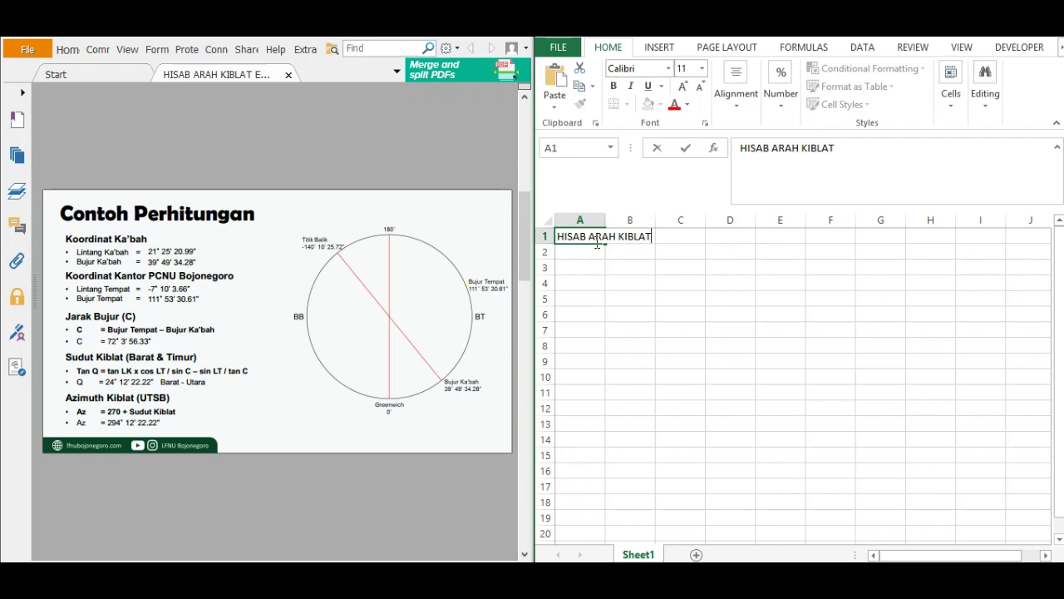
key("Return")
type("OLEH")
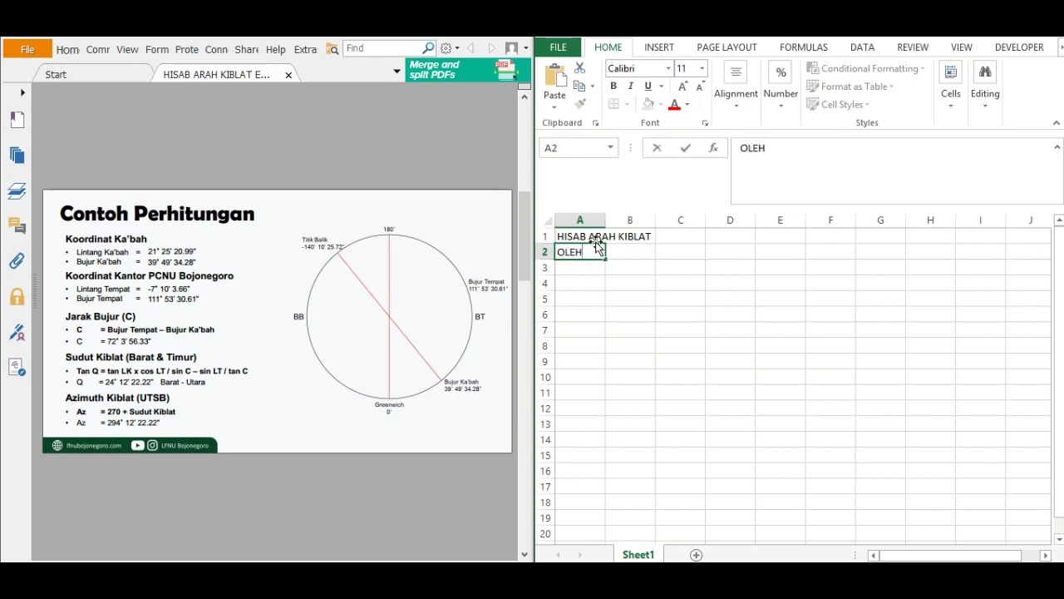
type(": LFNU BOJONEGORO")
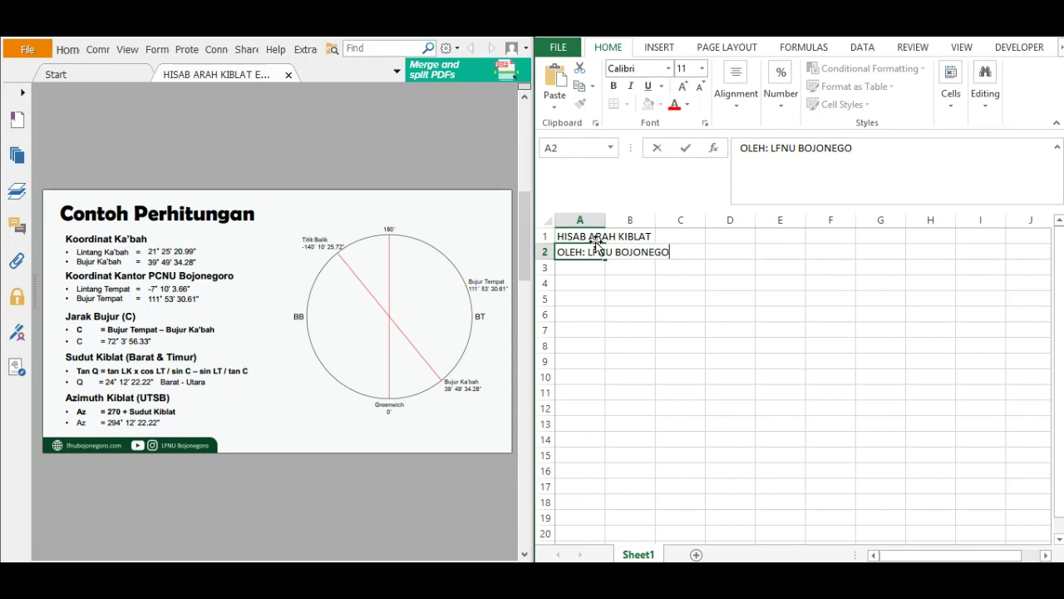
key("ctrl+Return")
Step: Enter the heading "DATA" in A4, with the labels "LINTANG KAKBAH" in A5 and "BUJUR KAKBAH" in A6
key("Down")
key("Down")
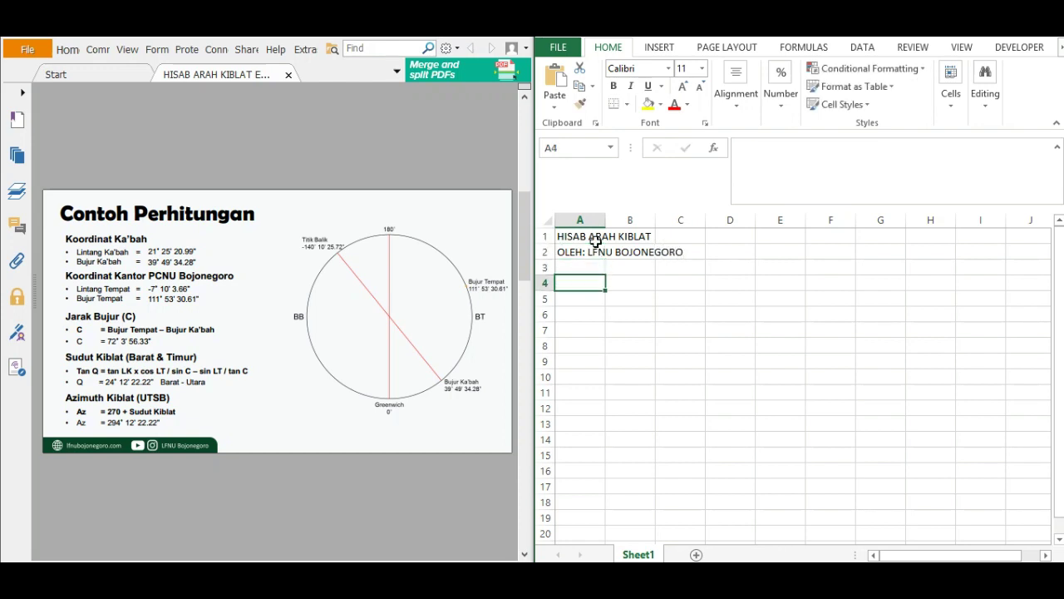
type("DATA")
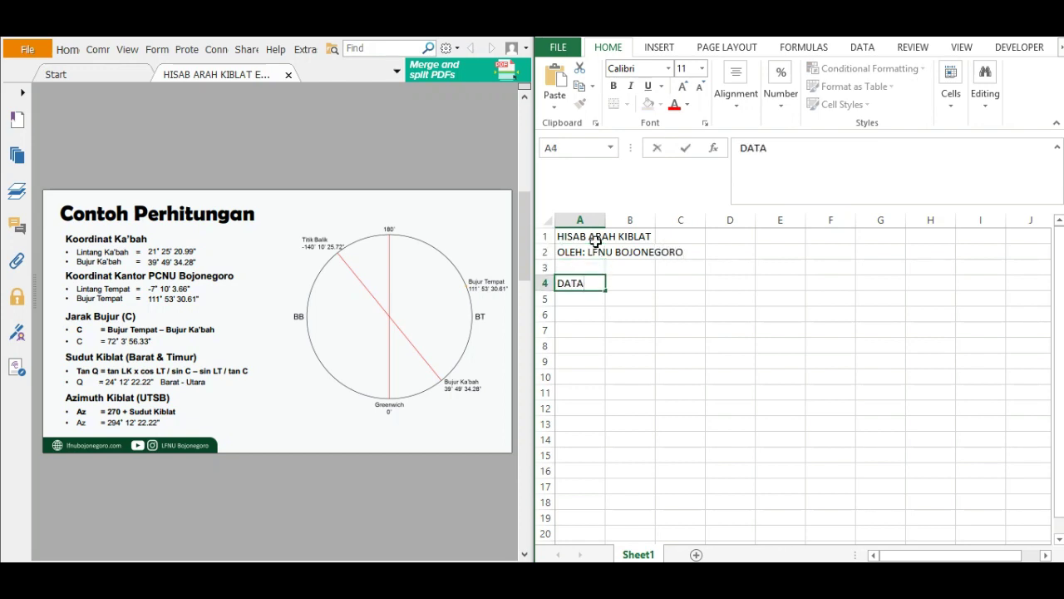
key("Return")
type("L")
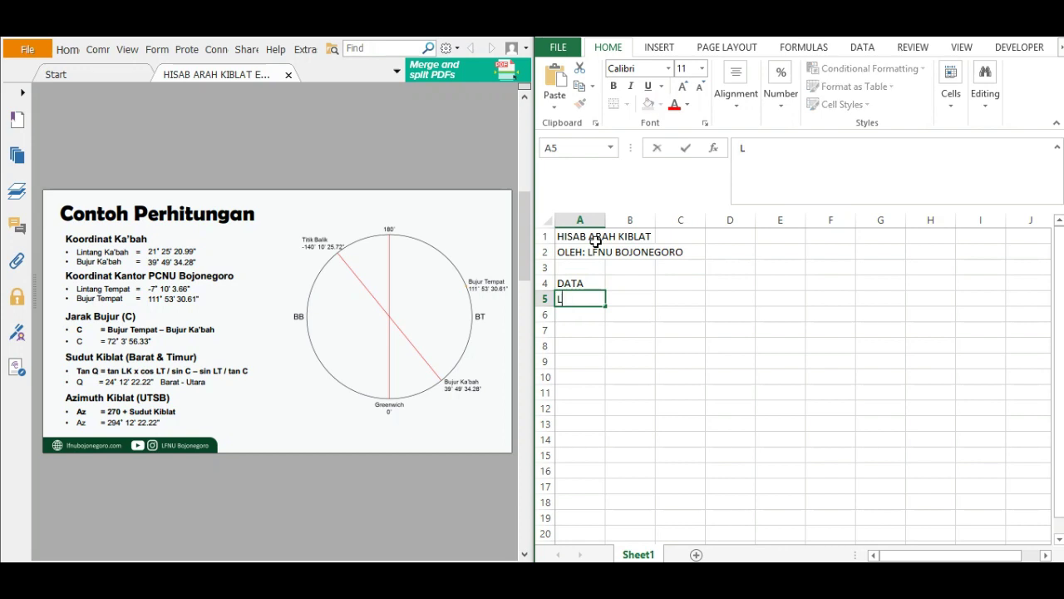
type("INTANG KAKBAH")
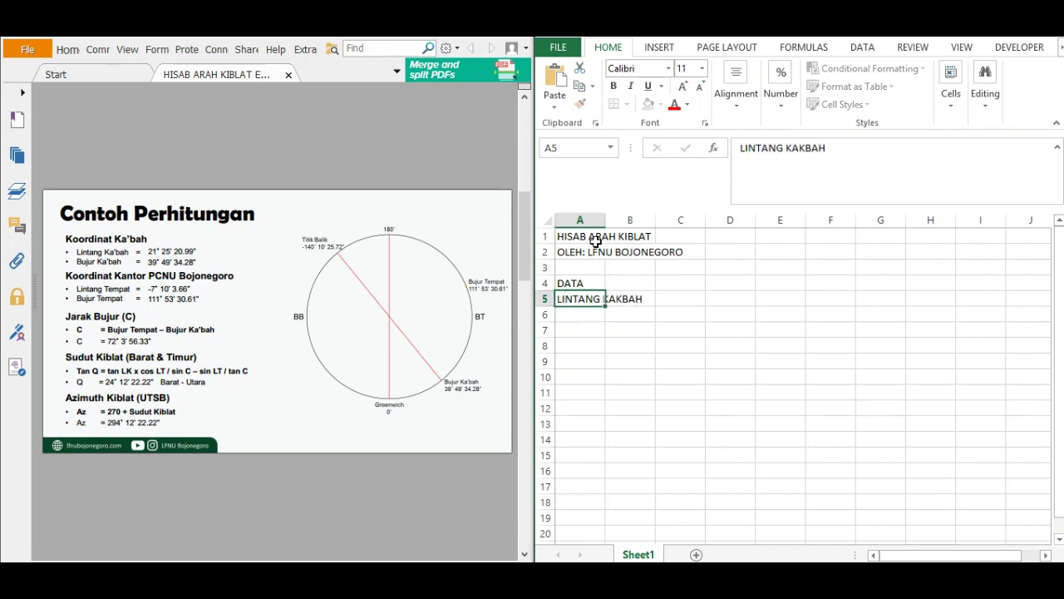
key("Return")
type("BUJUR KAKBAH")
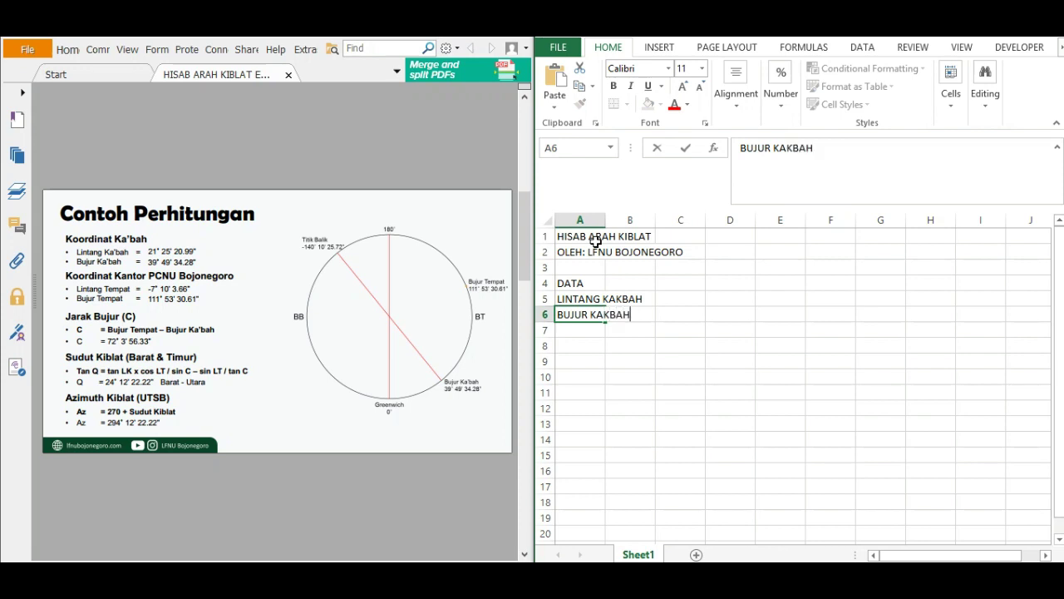
key("Return")
Step: Add the row labels "LINTANG TEMPAT" in A7 and "BUJUR TEMPAT" in A8
type("LINTANG TEM")
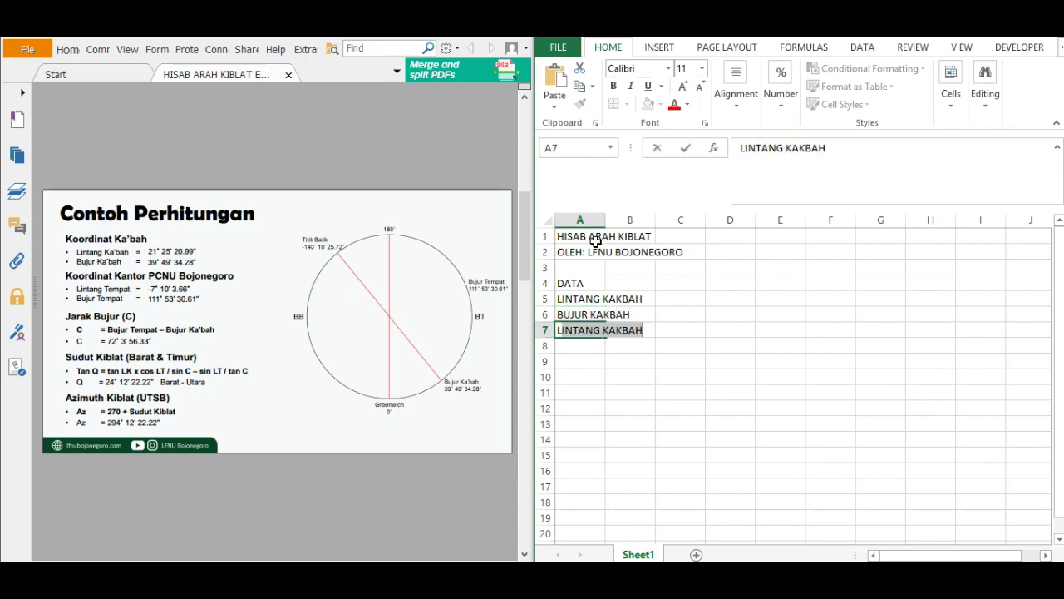
type("PAT")
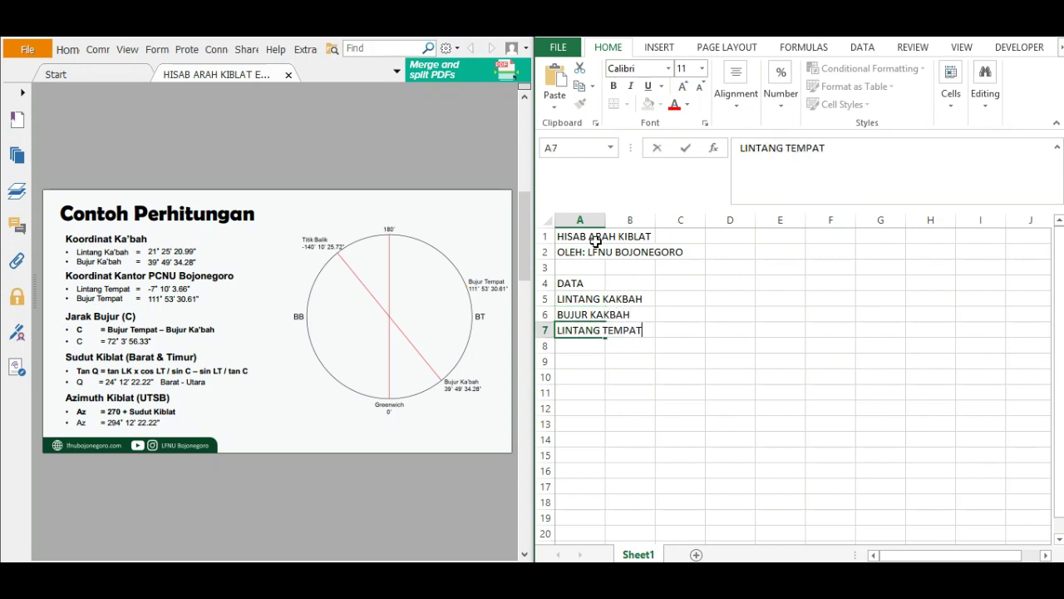
key("Return")
type("BUJUR TEMPAT")
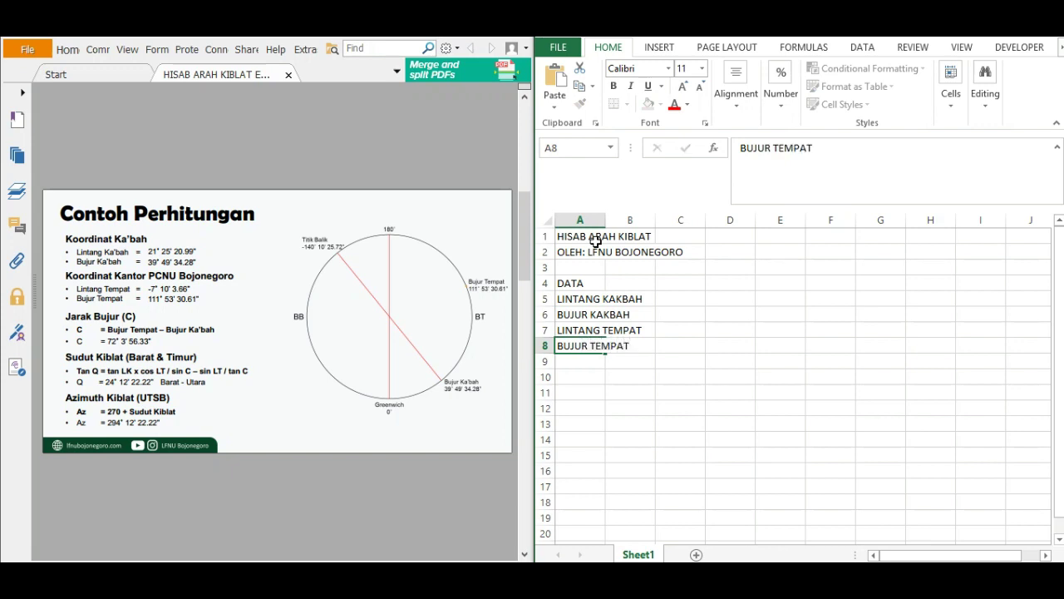
key("Return")
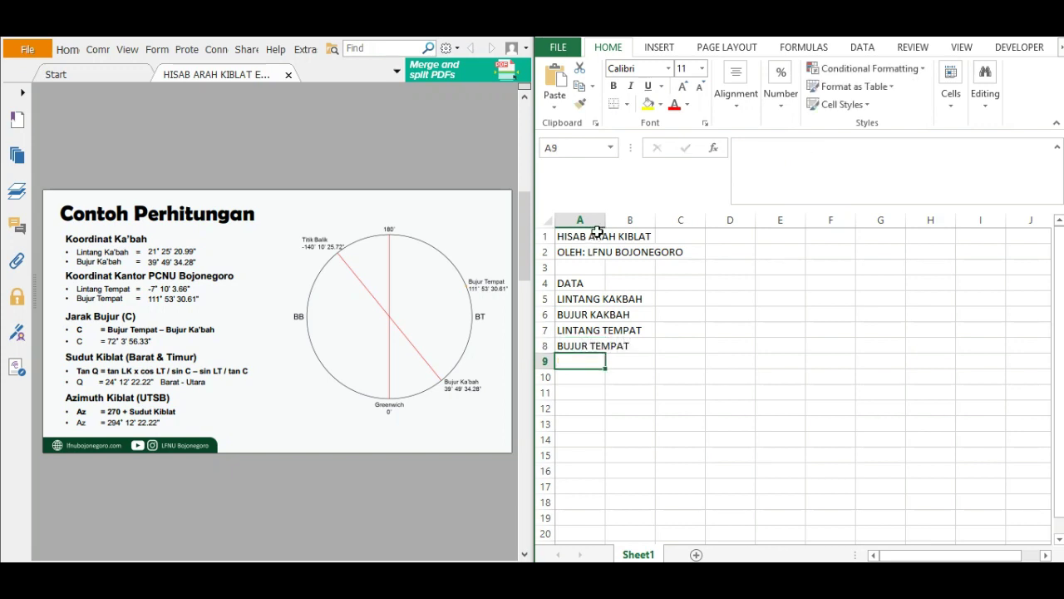
Step: Set the width of column A to 20
left_click(581, 220)
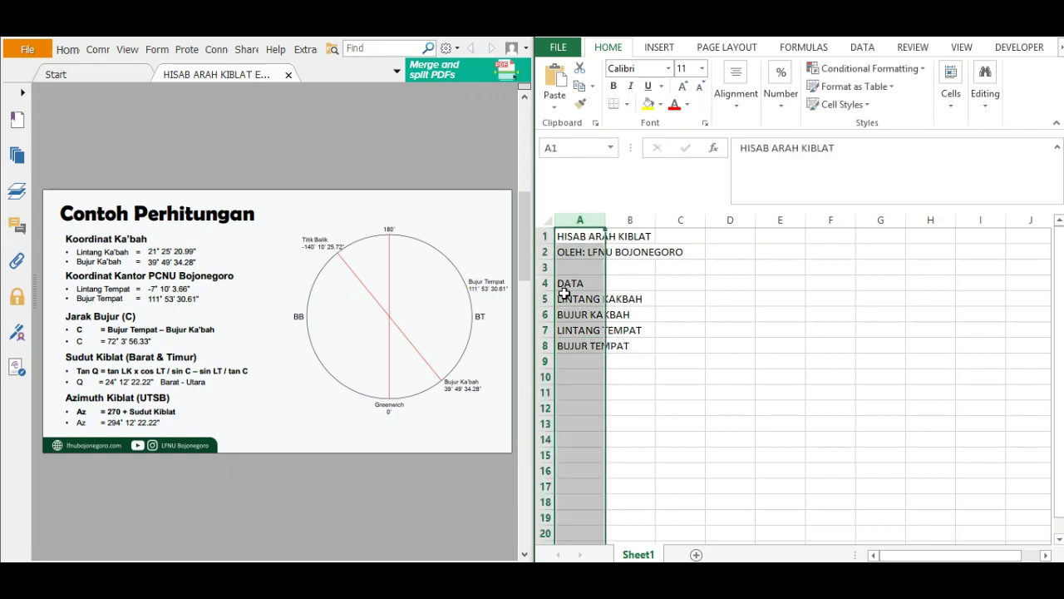
right_click(574, 295)
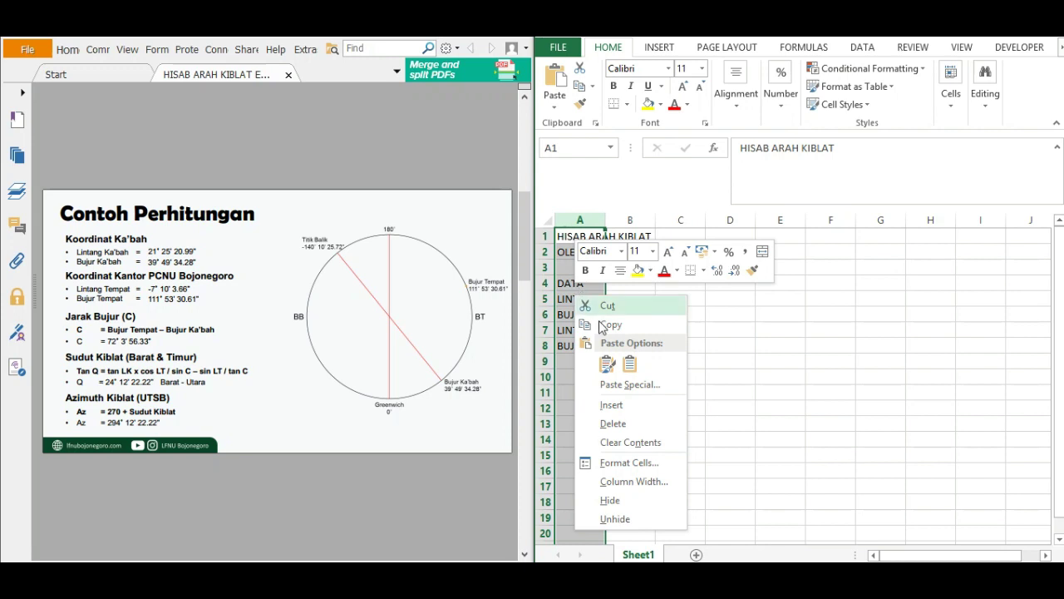
left_click(623, 481)
key("BackSpace")
type("20")
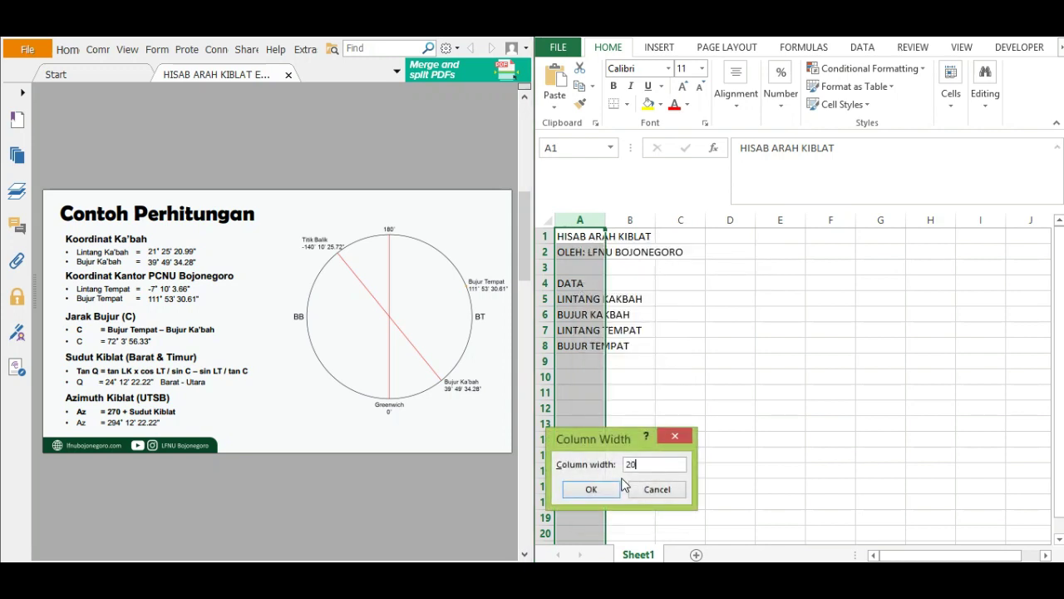
left_click(620, 484)
left_click(637, 421)
Step: Enter the column headings "dr", "mnt", "dtk" and "DESIMAL" in cells B4 to E4
left_click(694, 284)
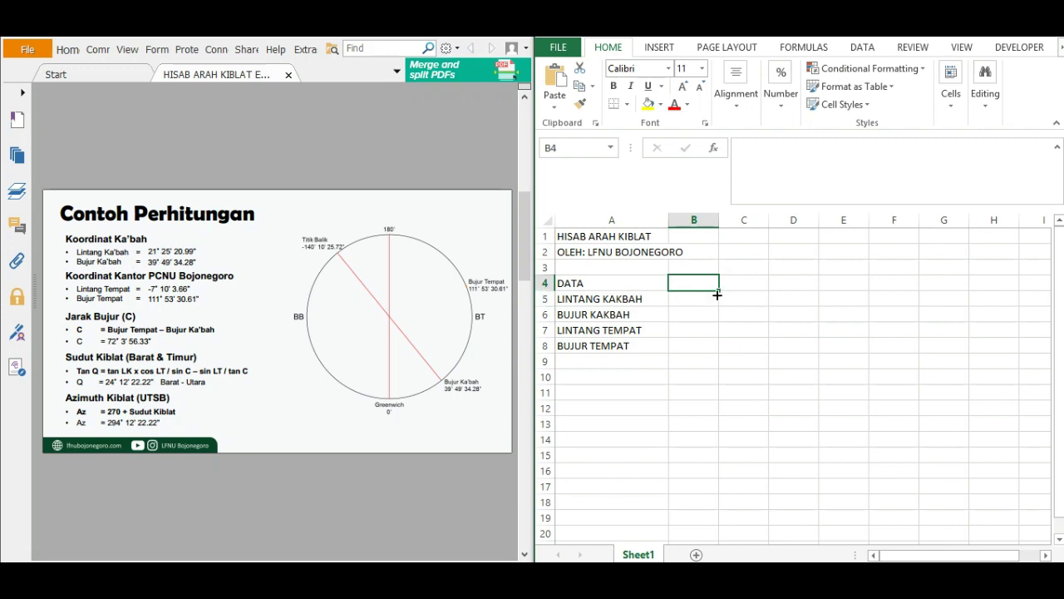
type("dr")
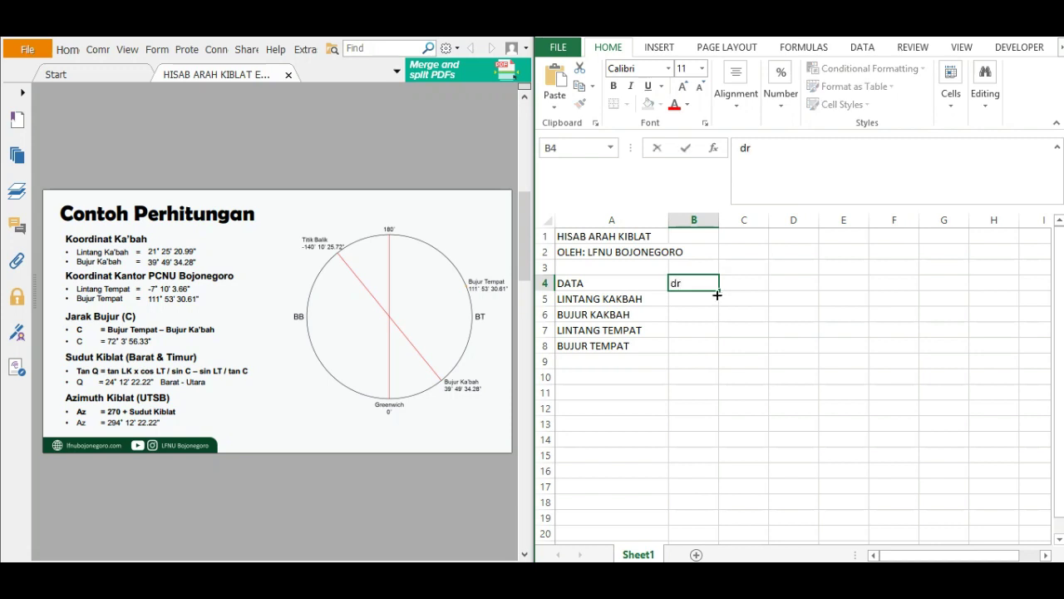
key("Tab")
type("mnt")
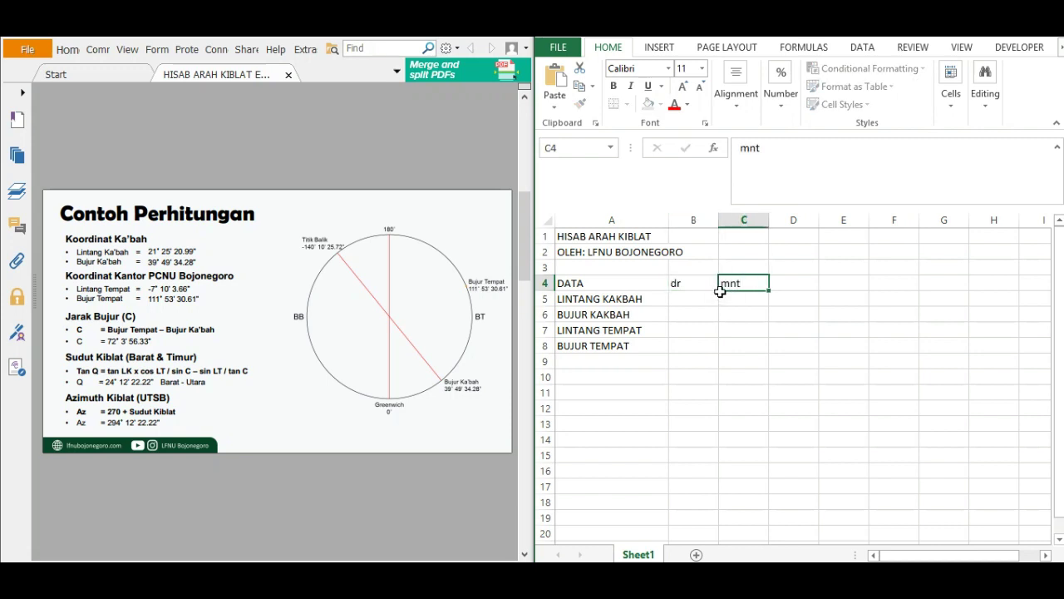
key("Tab")
type("dt")
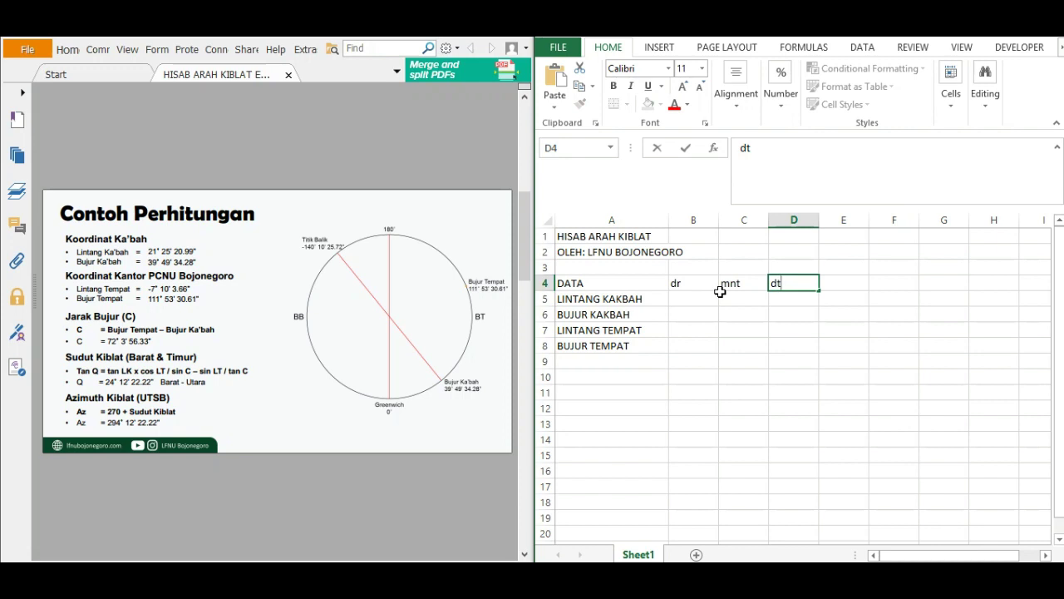
type("k")
key("Tab")
type("DESIMAL")
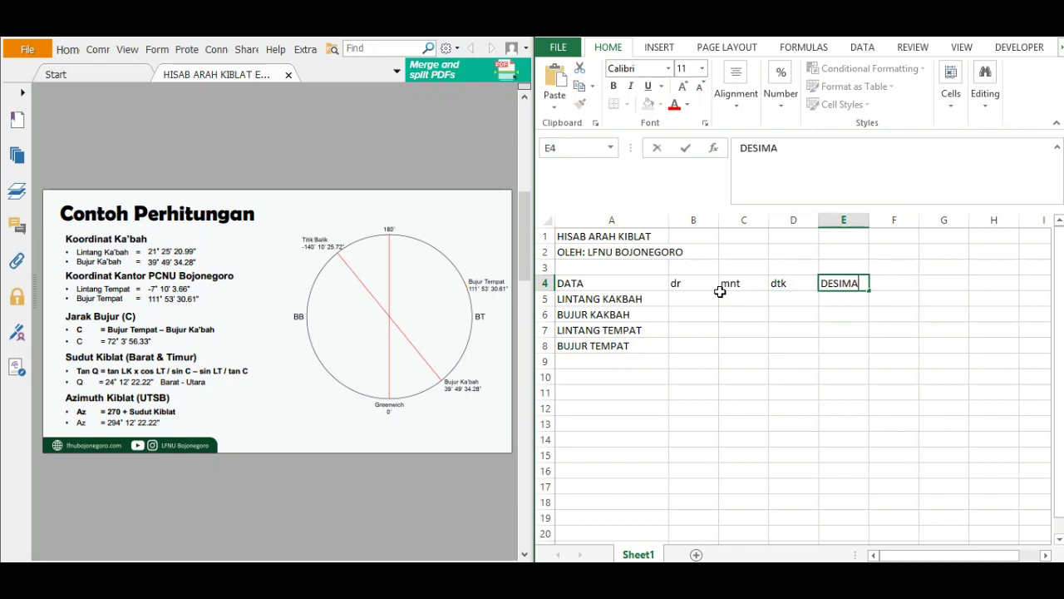
key("Down")
Step: Fill in the LINTANG KAKBAH row with 21 degrees, 25 minutes and 20.99 seconds in B5 to D5
key("Left")
key("Left")
key("Left")
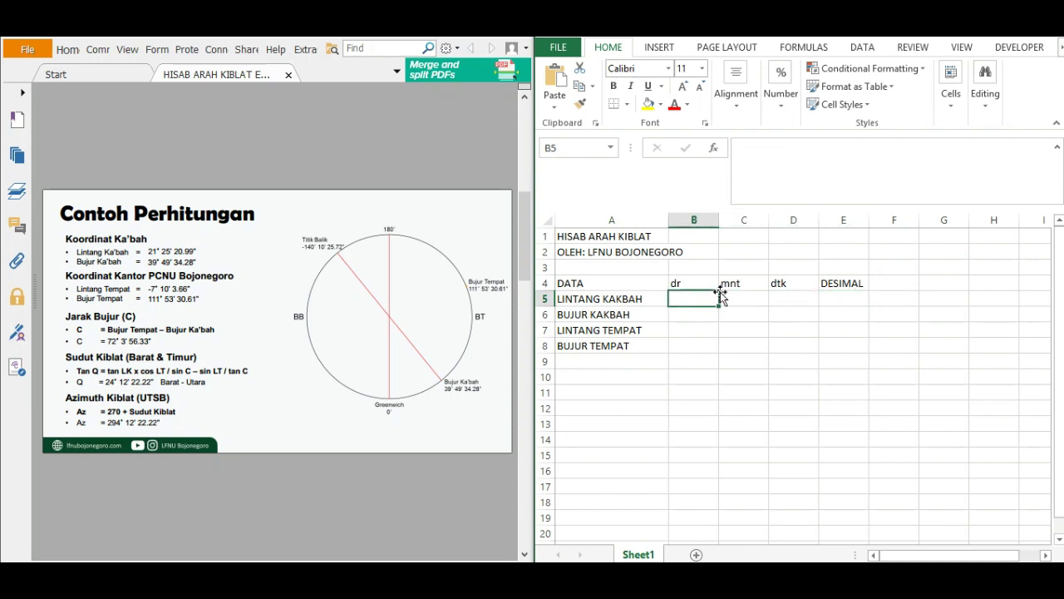
type("21")
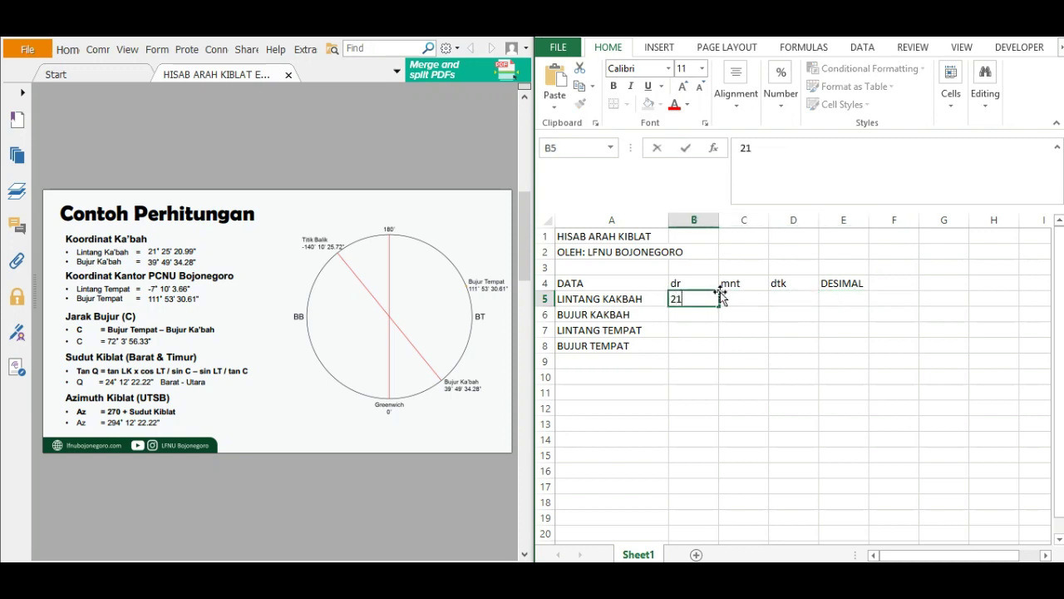
key("Tab")
type("25")
key("Tab")
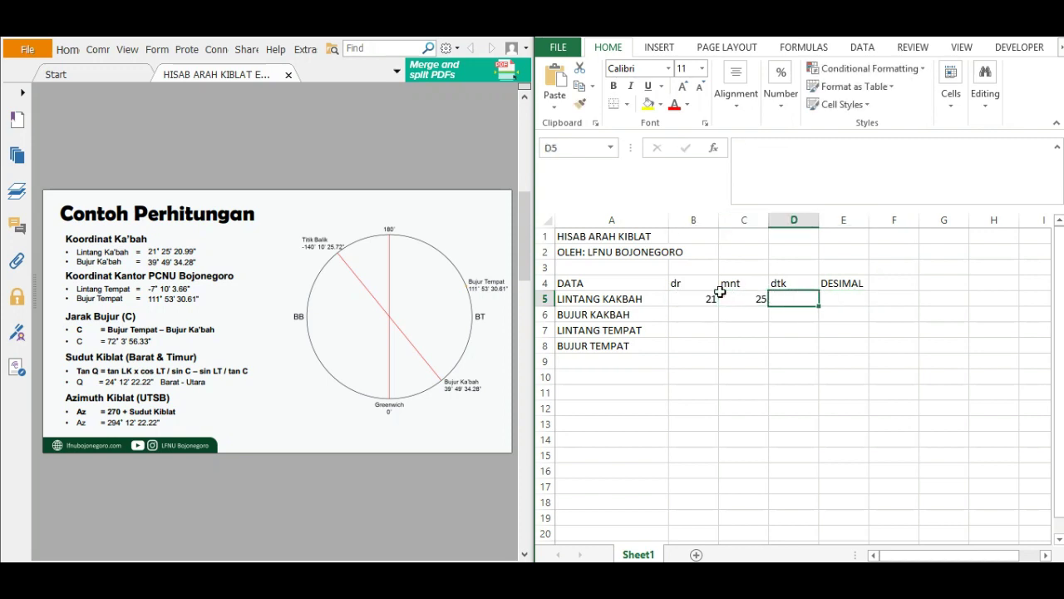
type("20.")
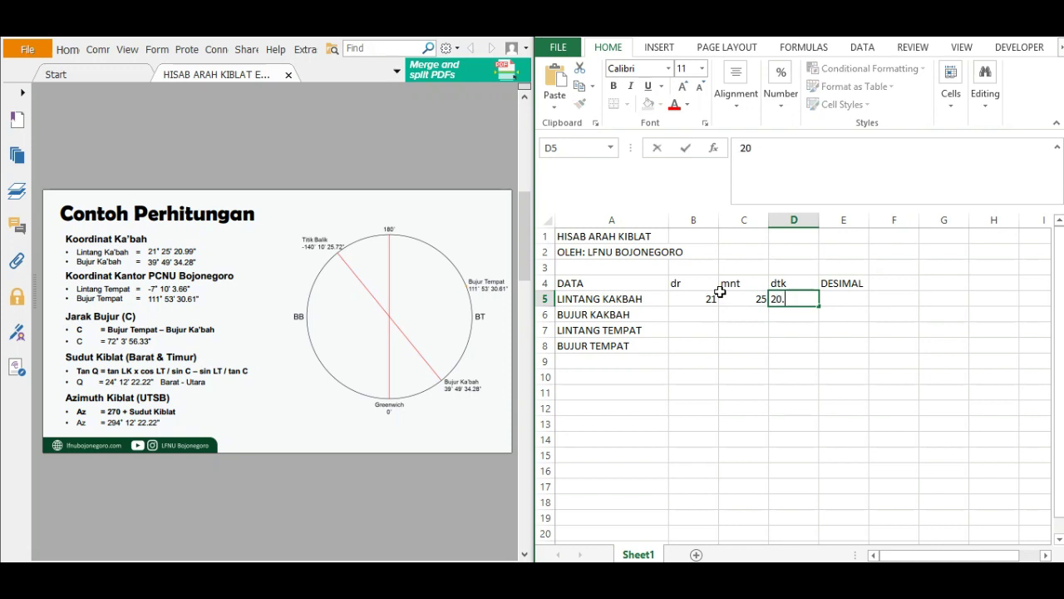
type("99")
key("Return")
Step: Fill in the BUJUR KAKBAH row with 39 degrees, 49 minutes and 34.28 seconds in B6 to D6
key("Left")
key("Left")
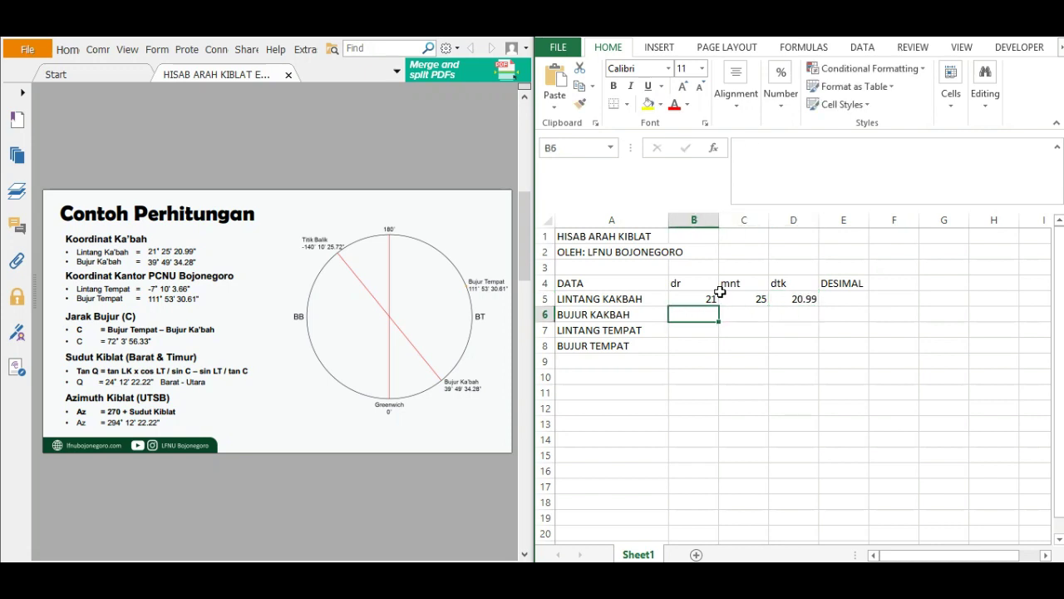
type("39")
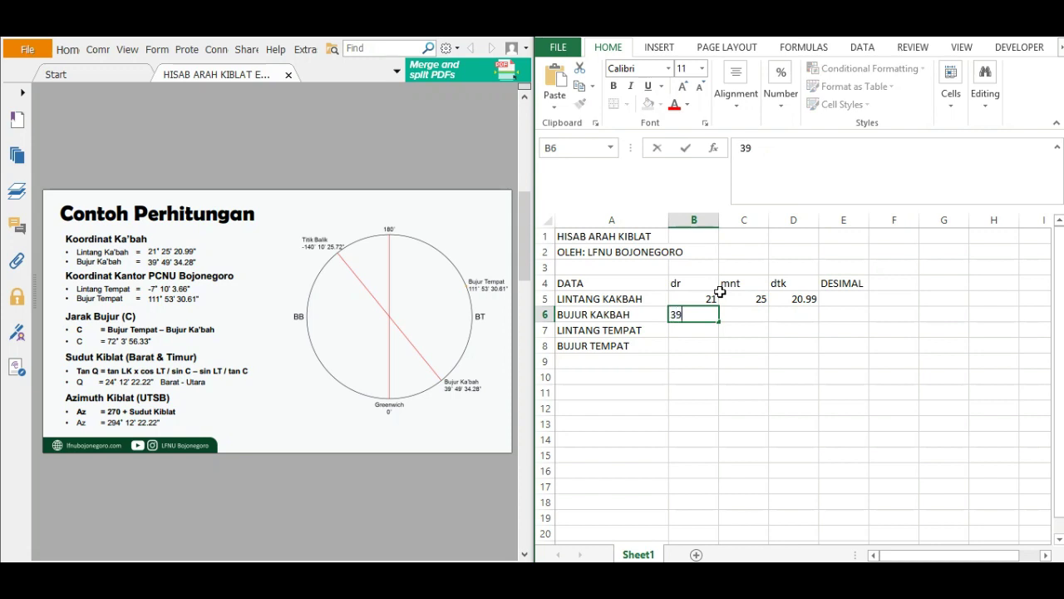
key("Tab")
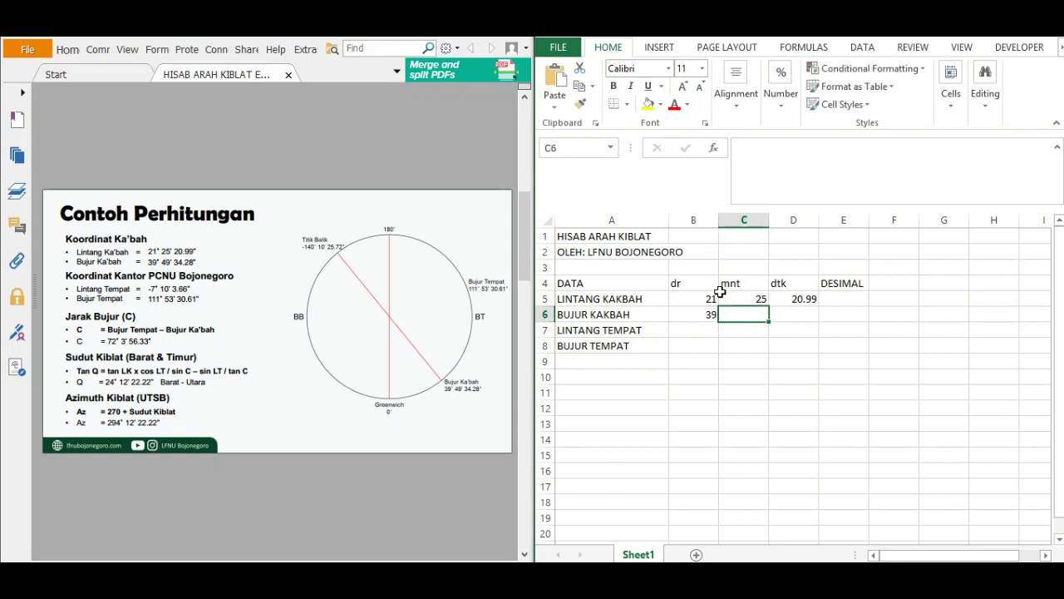
type("49")
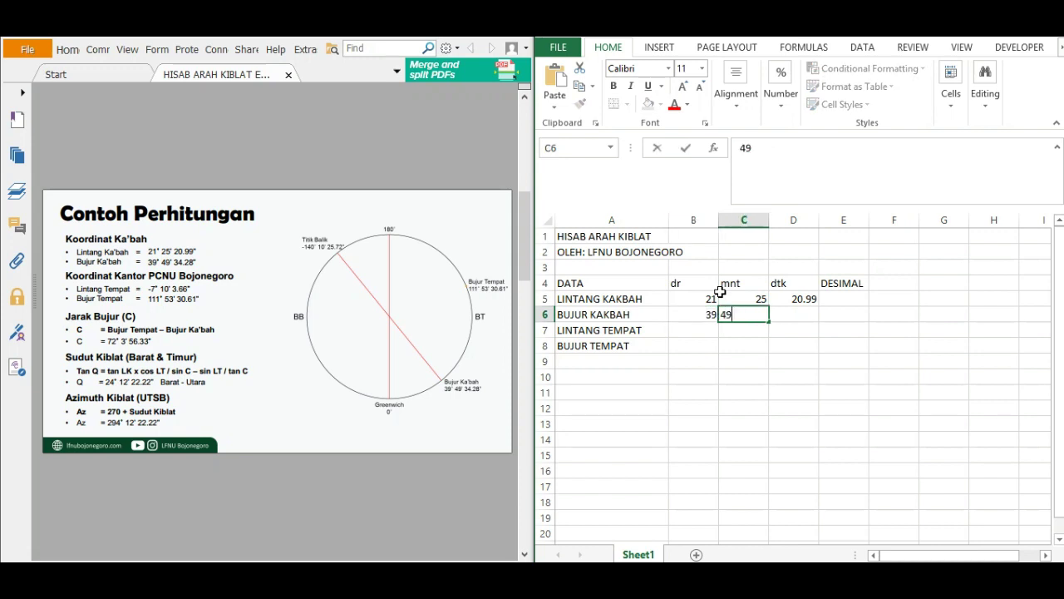
key("Tab")
type("34.")
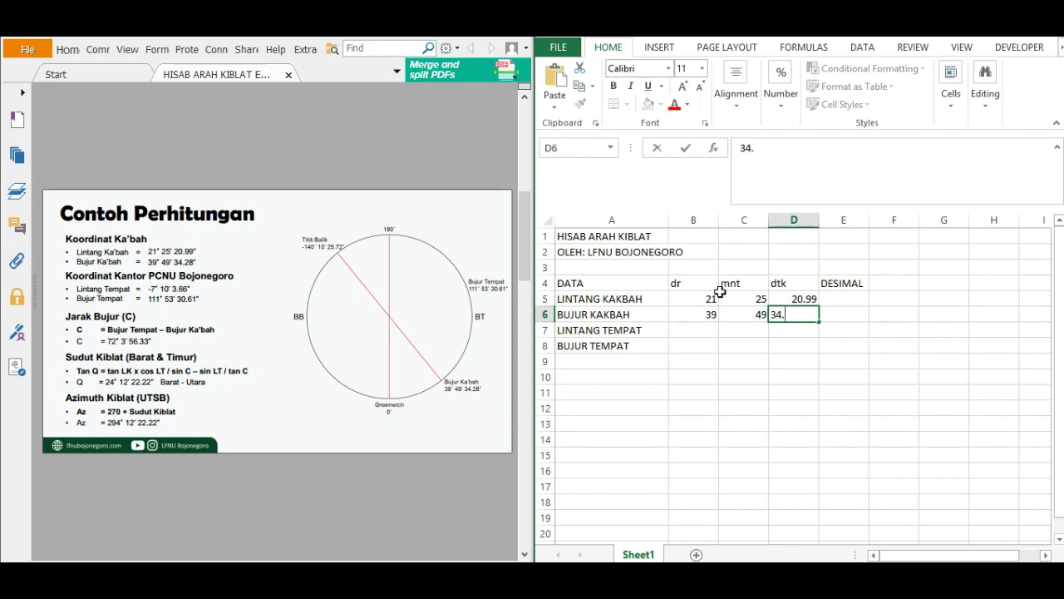
type("28")
key("Return")
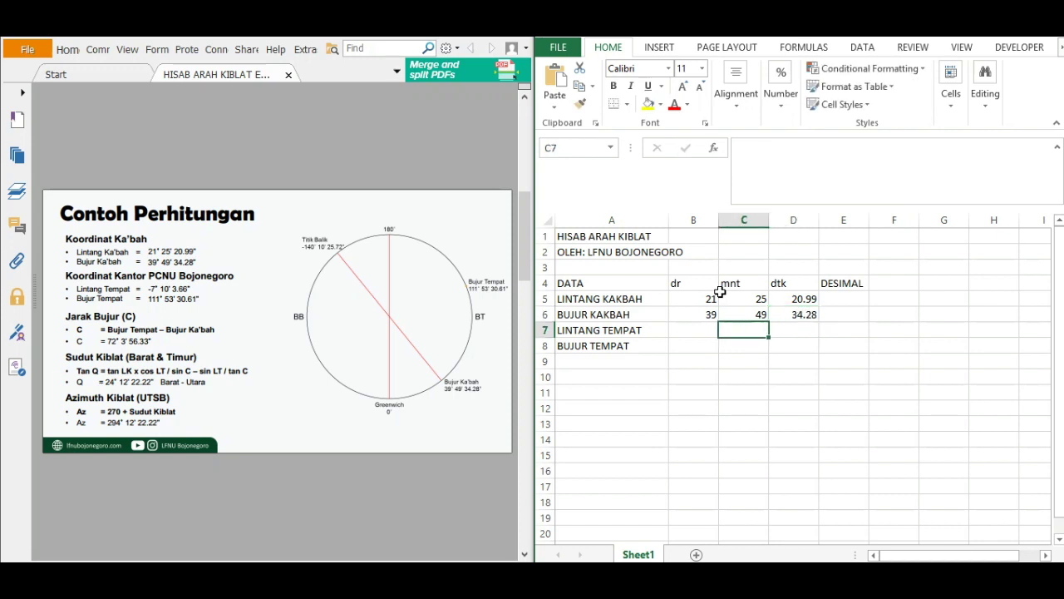
Step: Fill in the LINTANG TEMPAT row with -7 degrees, -10 minutes and -3.66 seconds in B7 to D7
type("-7")
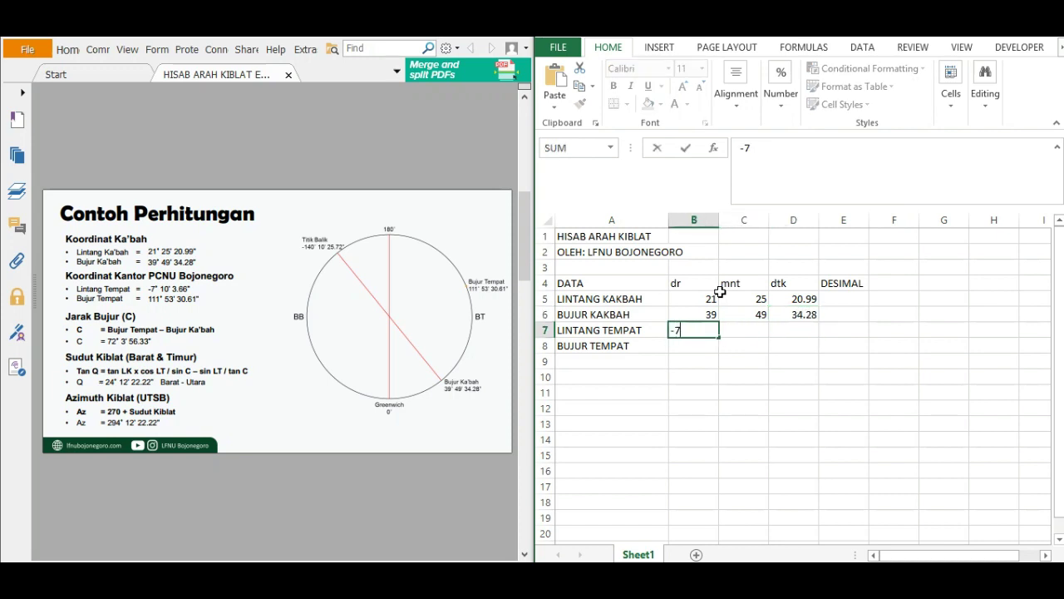
key("Tab")
type("-10")
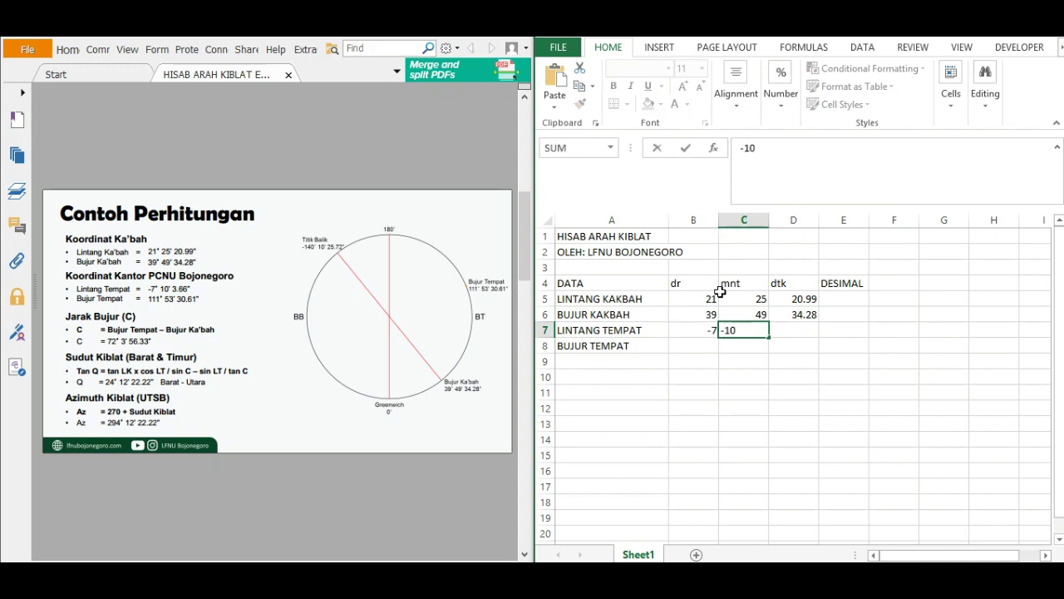
key("Tab")
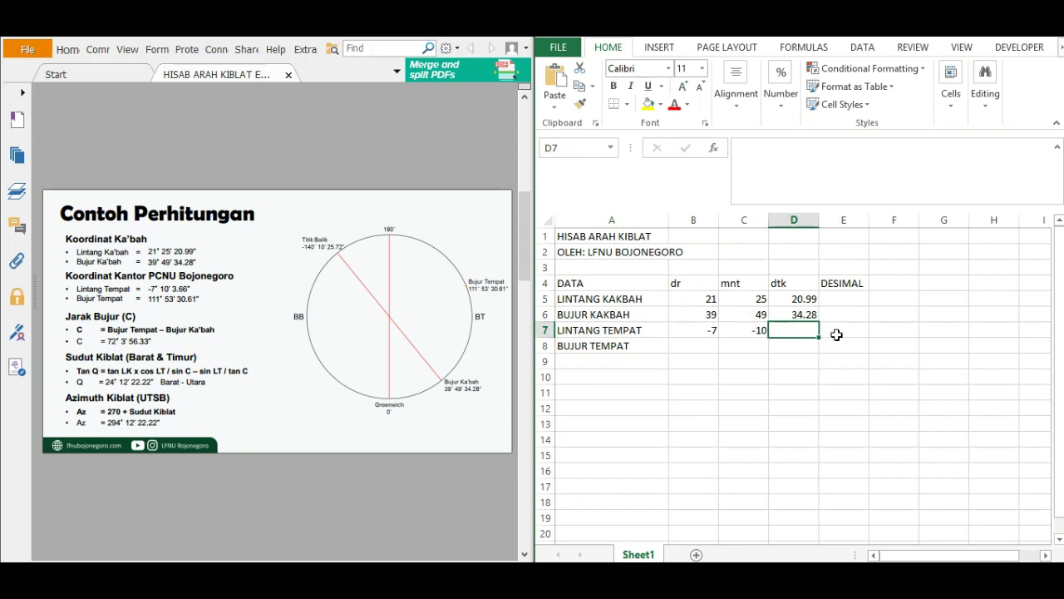
type("-3.66")
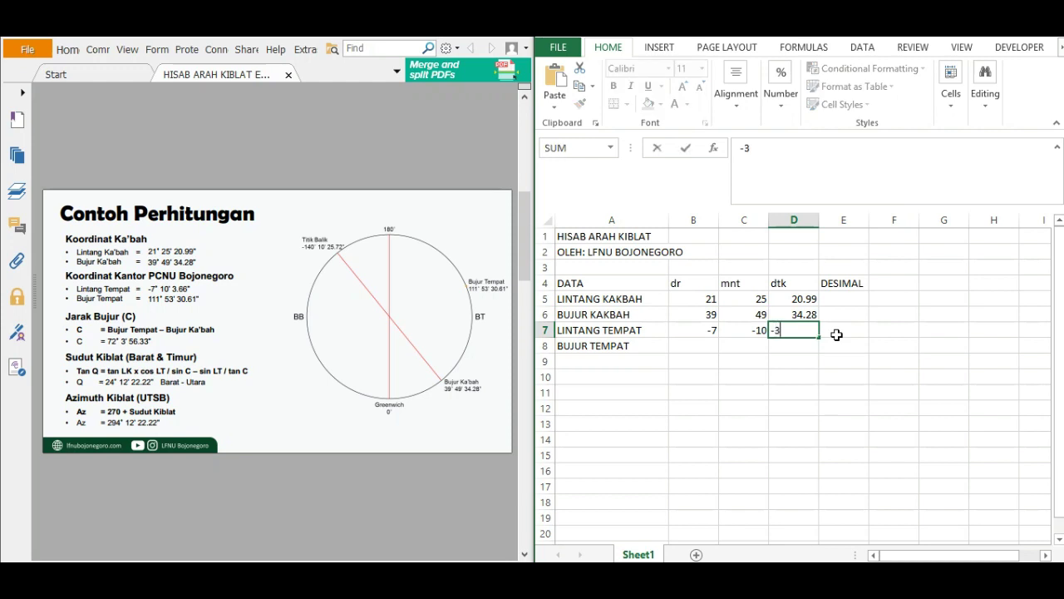
key("Return")
Step: Fill in the BUJUR TEMPAT row with 111 degrees, 53 minutes and 30.61 seconds in B8 to D8
key("Left")
key("Left")
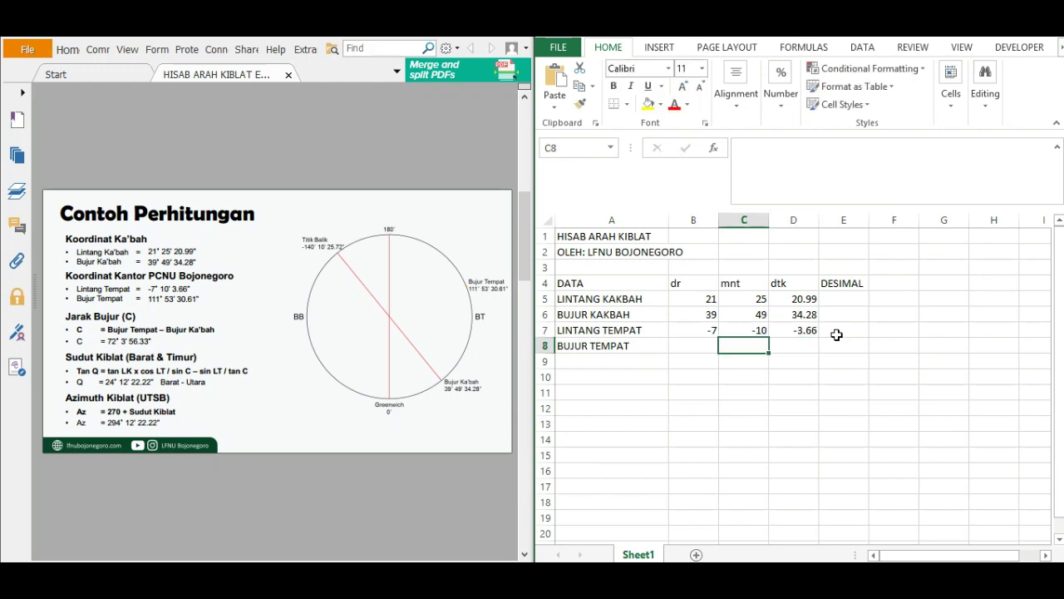
type("111")
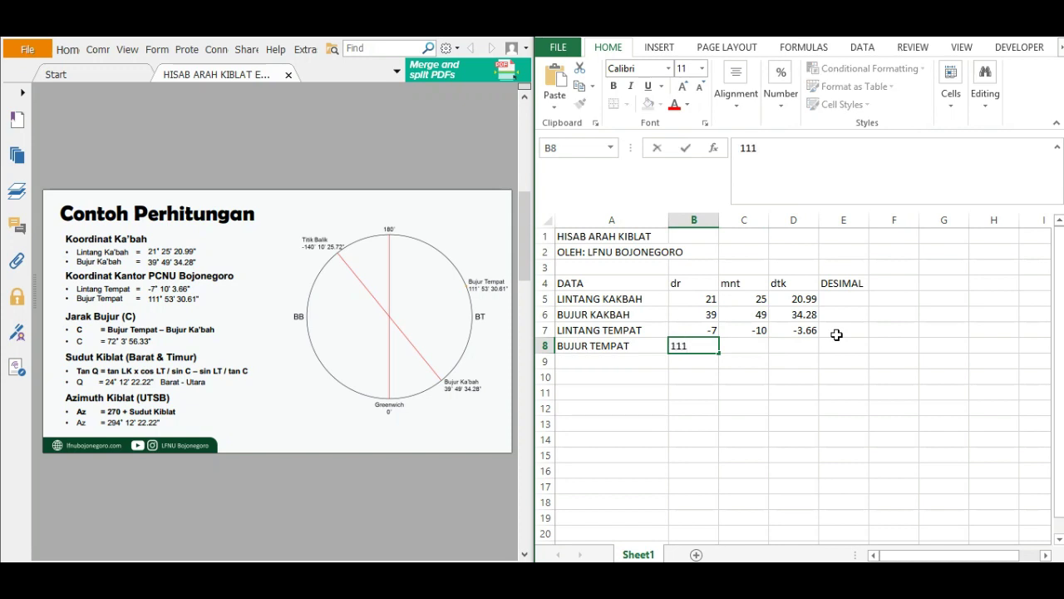
key("Tab")
type("53")
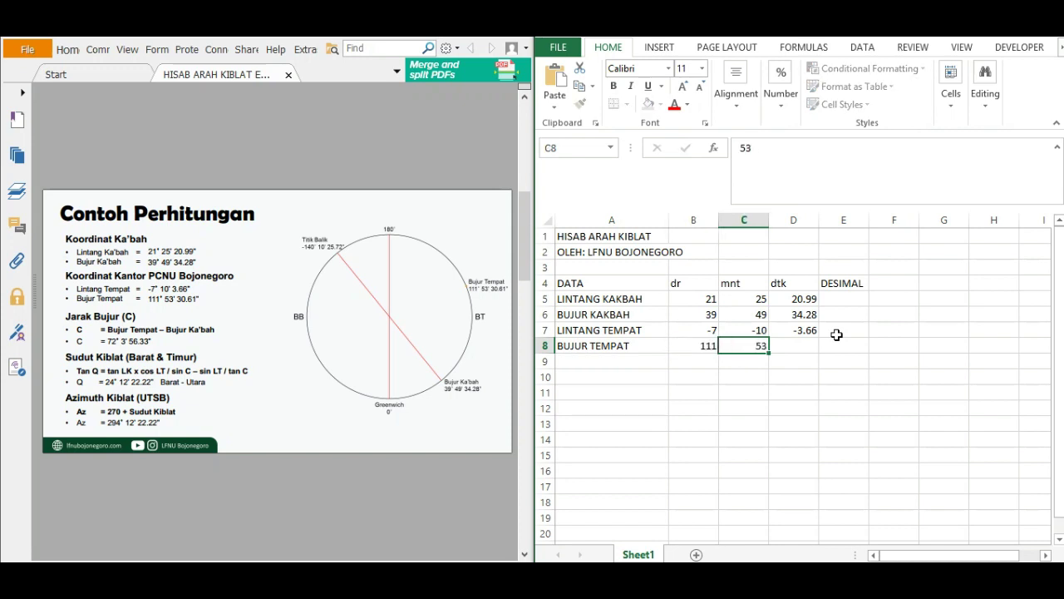
key("Tab")
type("30")
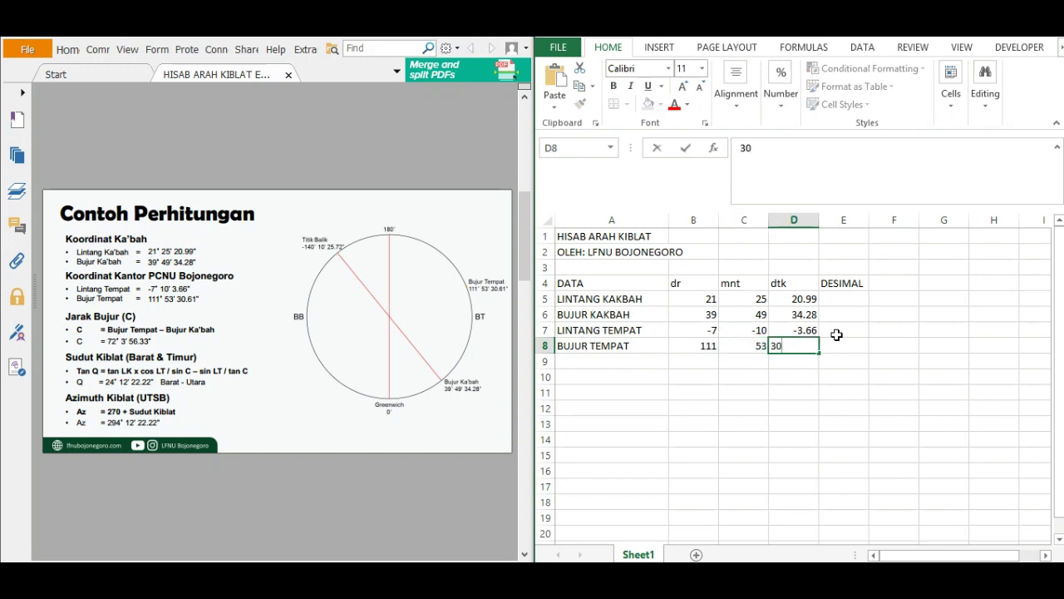
type(".61")
key("Tab")
Step: Convert the LINTANG KAKBAH coordinate to decimal degrees in E5 with the formula =B5+C5/60+D5/3600
key("Up")
key("Up")
key("Up")
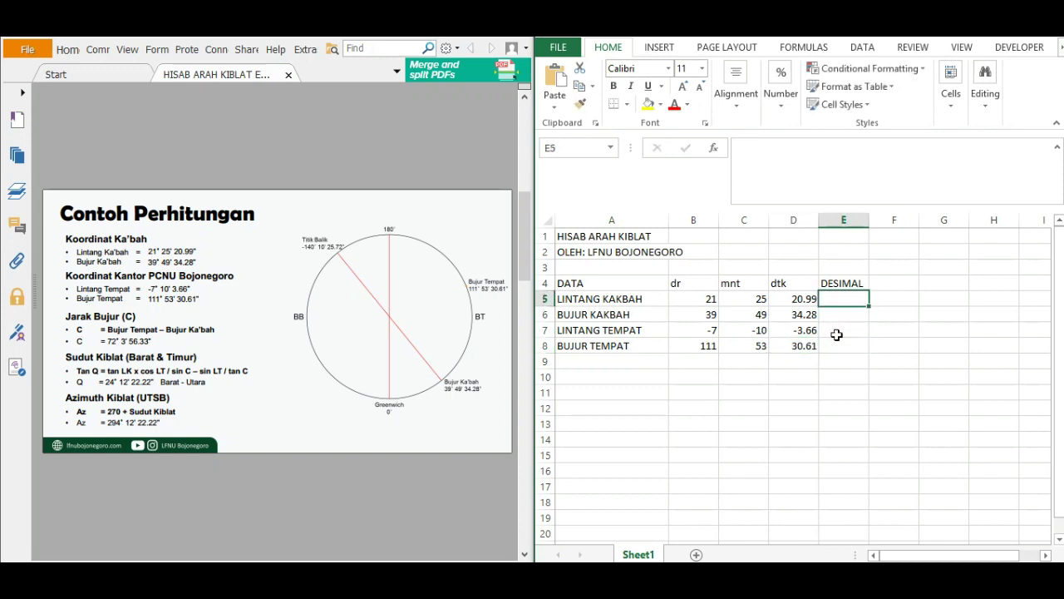
type("=")
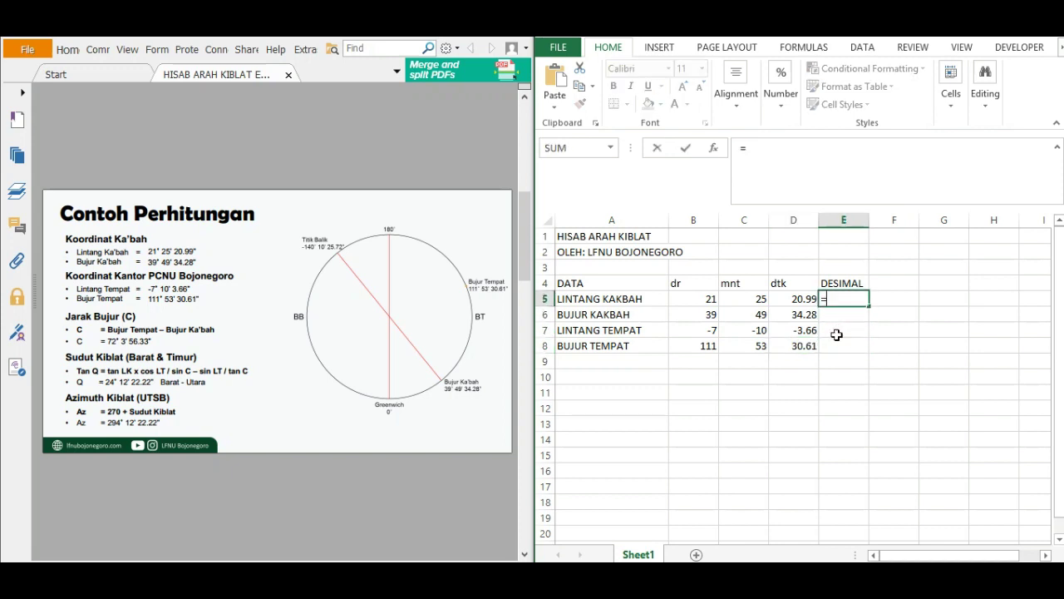
left_click(695, 300)
type("+")
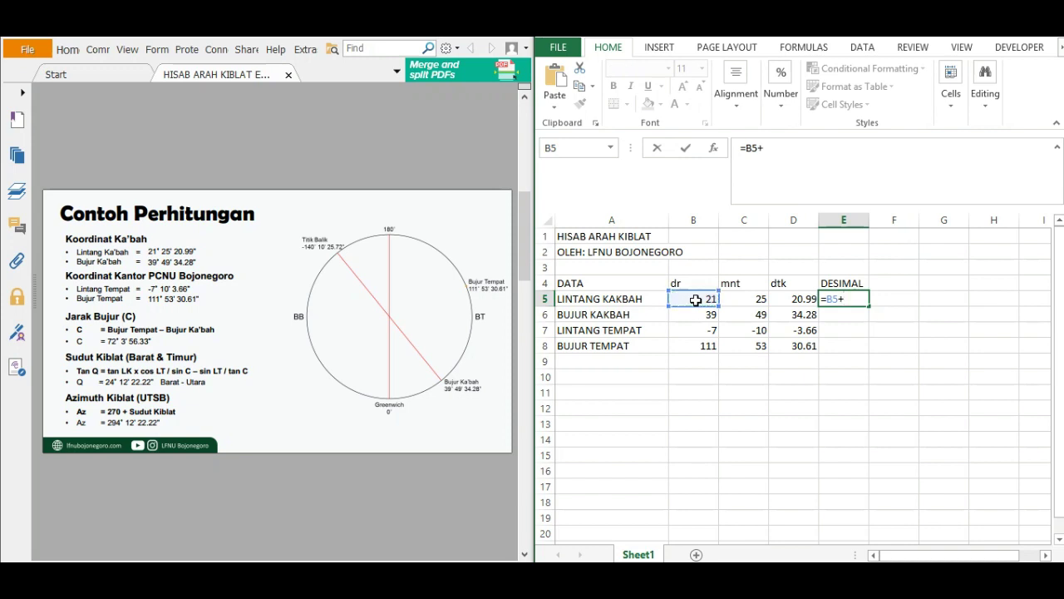
left_click(746, 298)
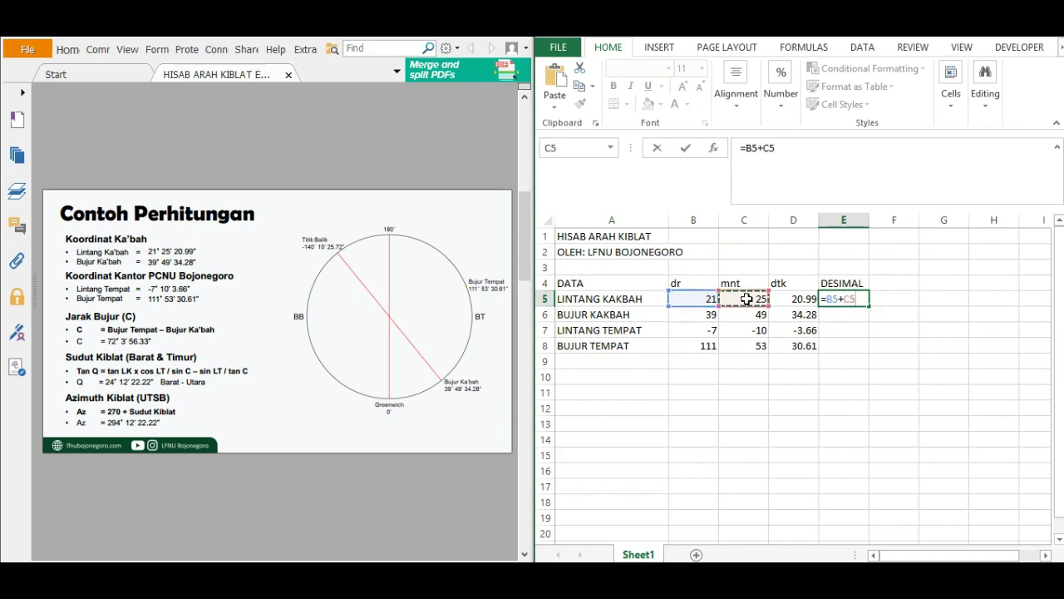
type("/60")
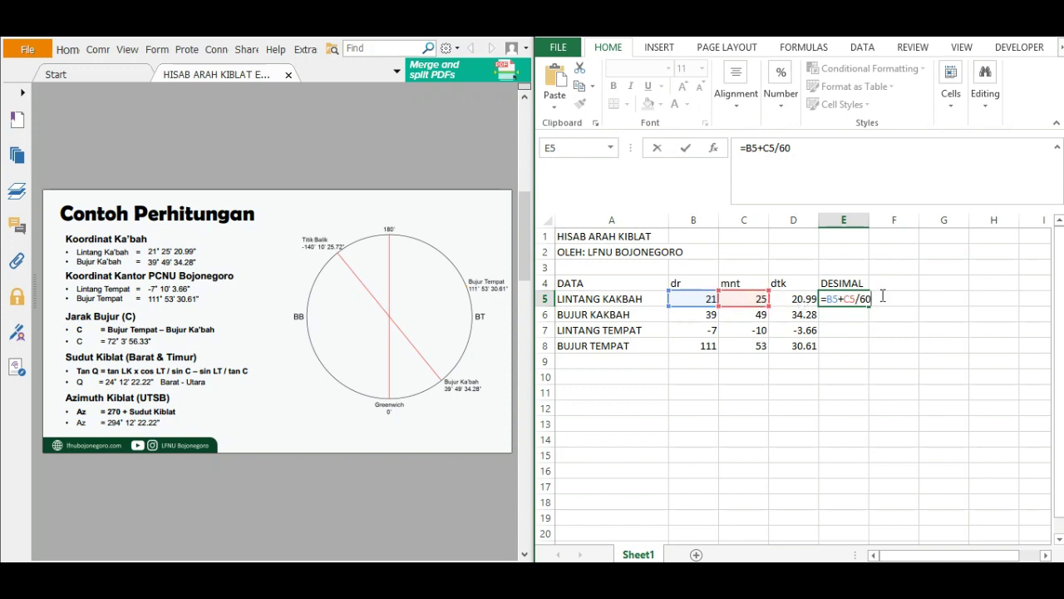
type("+")
left_click(799, 298)
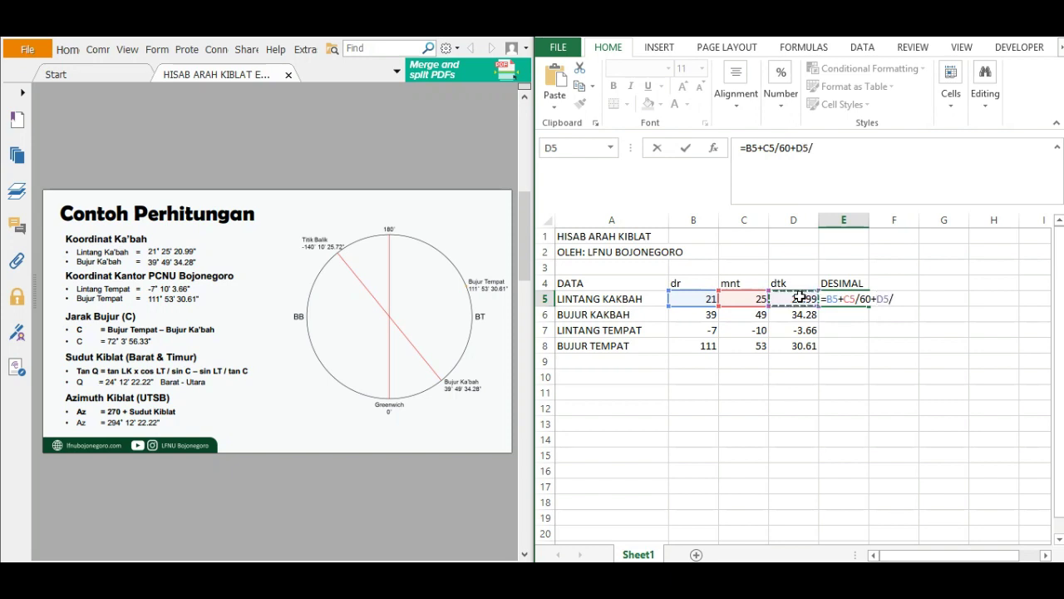
type("/3600")
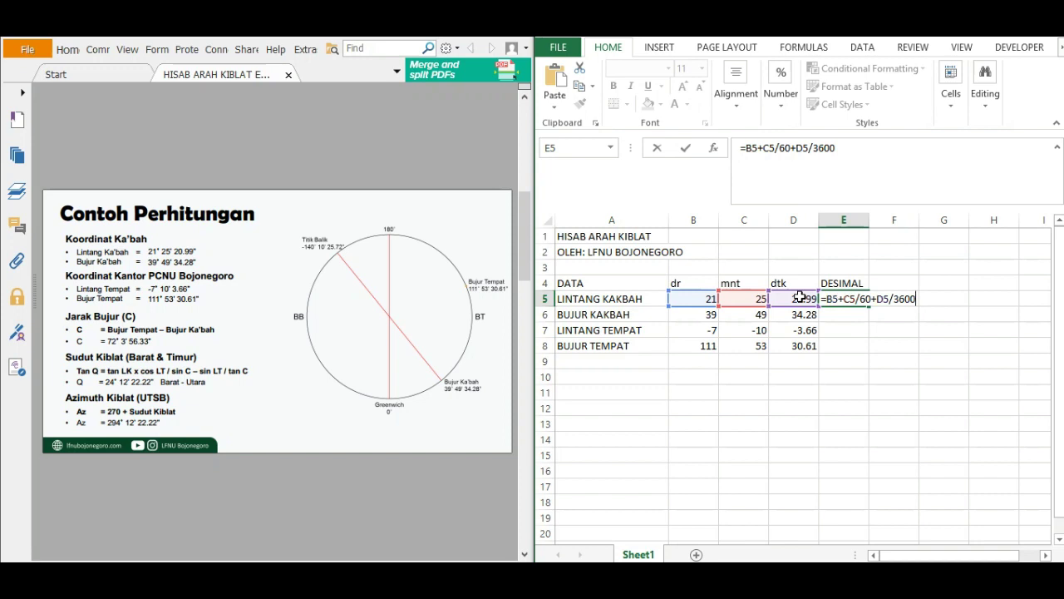
key("Return")
Step: Copy the decimal conversion formula from E5 down through E8 for the remaining coordinates
left_click(868, 298)
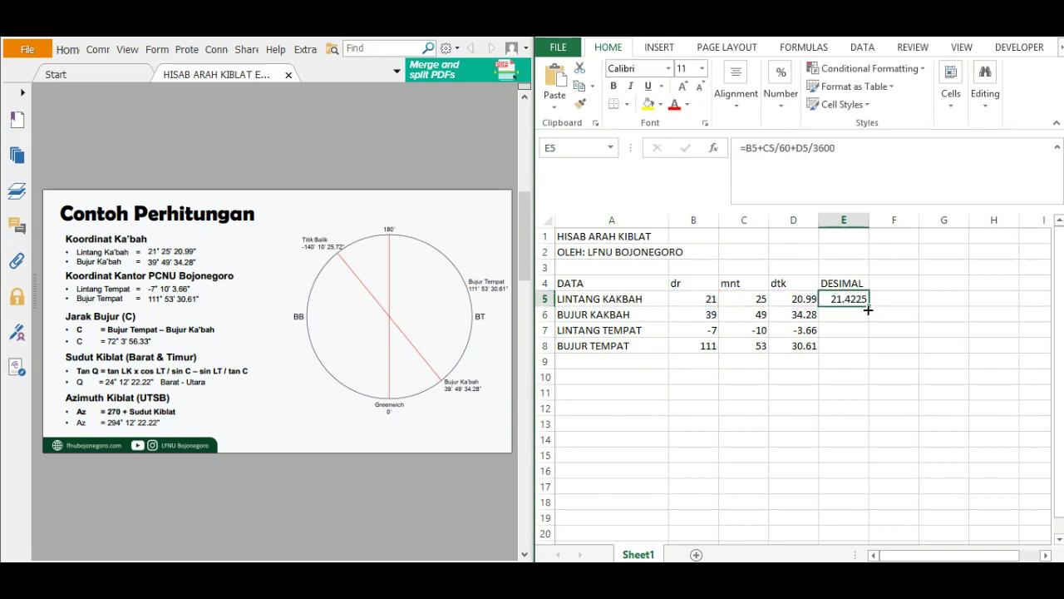
left_click_drag(869, 307, 865, 352)
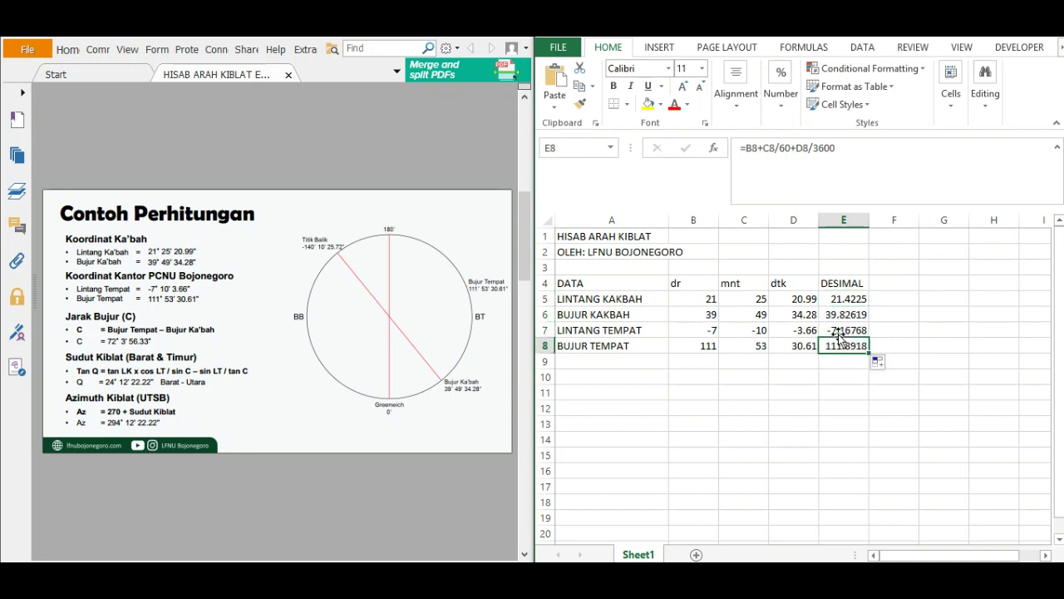
left_click(843, 314)
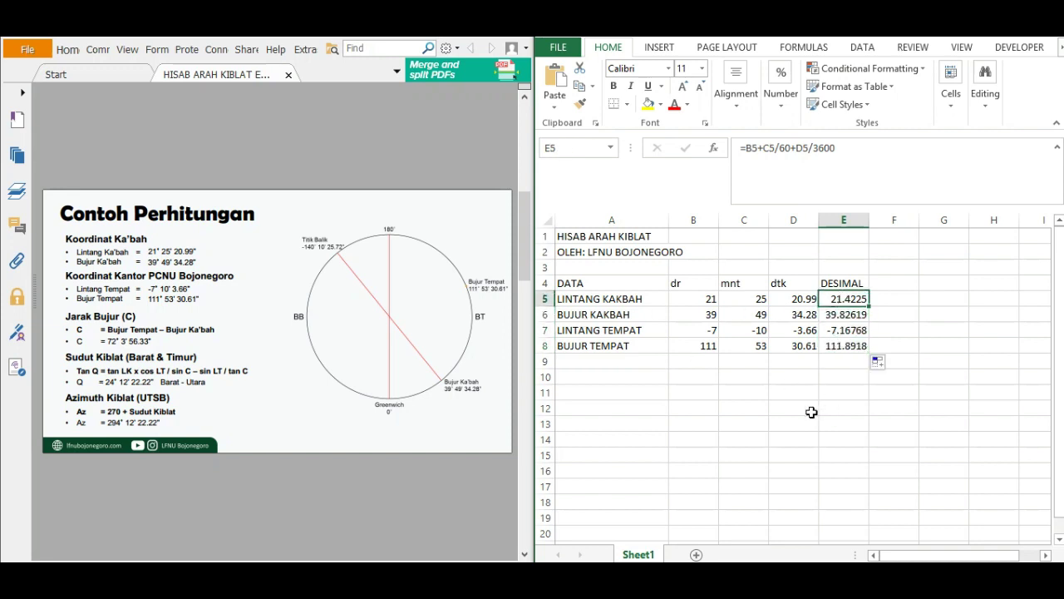
Step: Label A10 as "C" and calculate the longitude difference in B10 with the formula =E8-E6
left_click(601, 379)
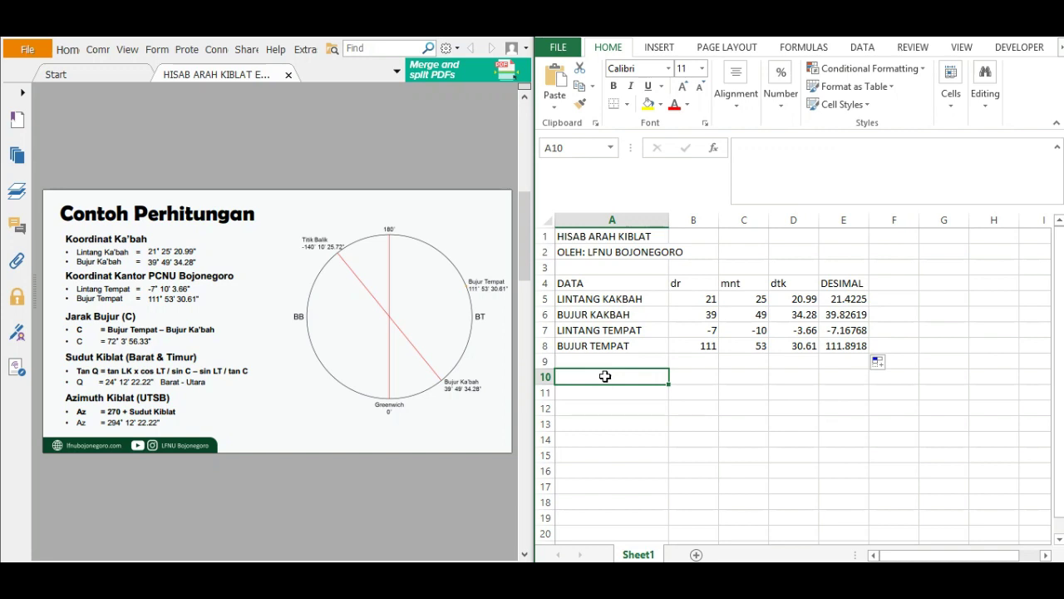
type("C")
key("Tab")
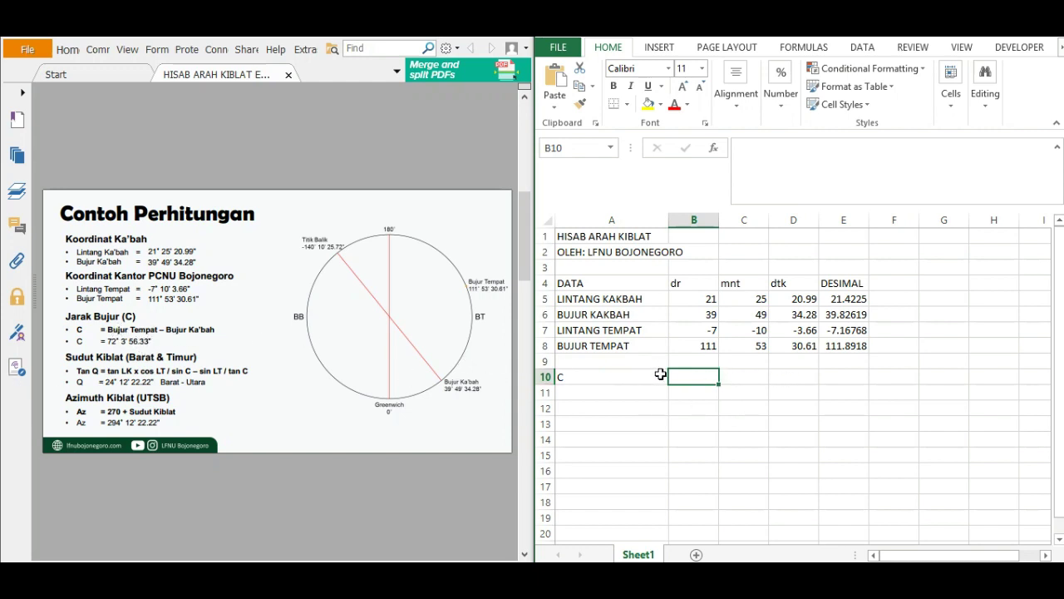
type("=")
left_click(852, 345)
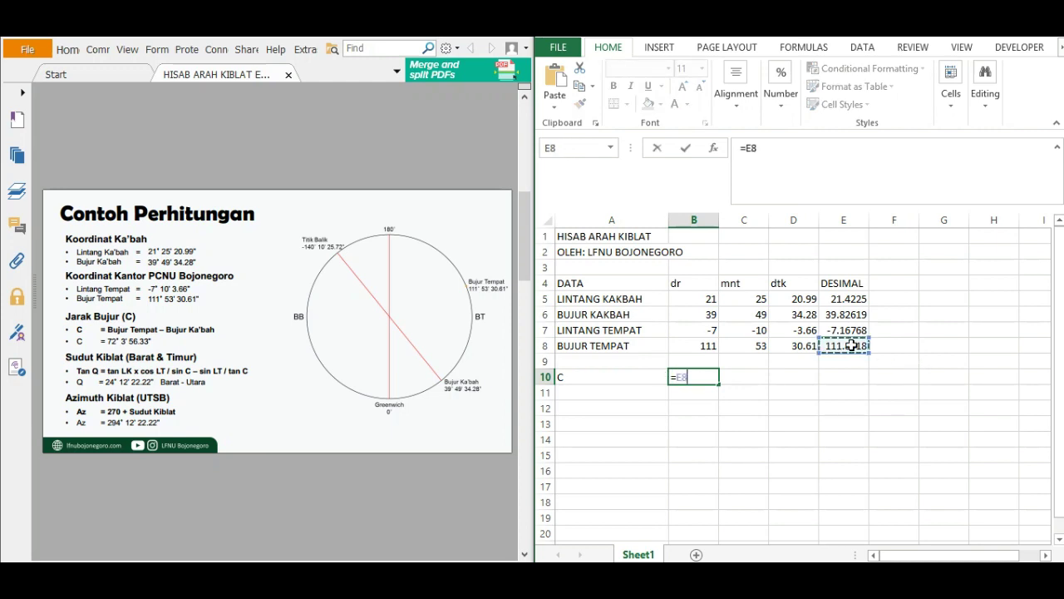
type("-")
left_click(843, 315)
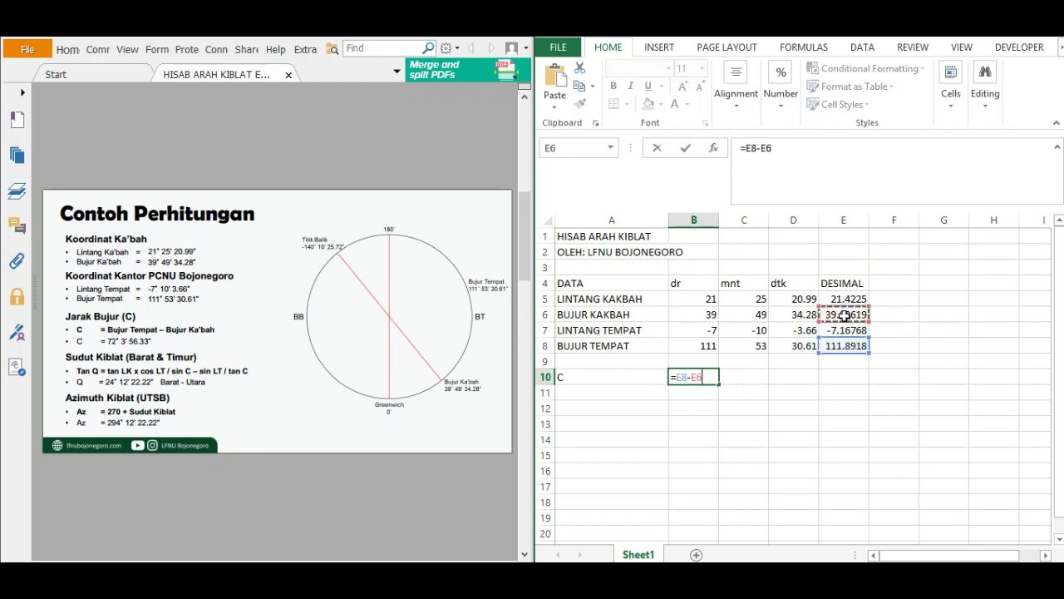
key("Return")
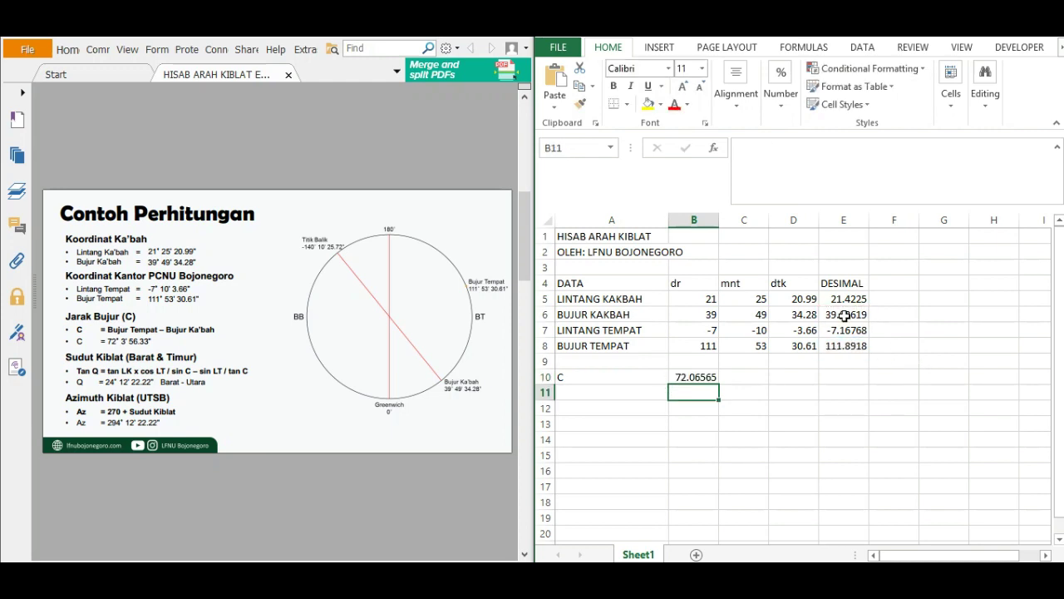
Step: Start a formula in C10 that prefixes a minus sign for negative values of B10: =IF(B10<0;"-";" ")
left_click(685, 374)
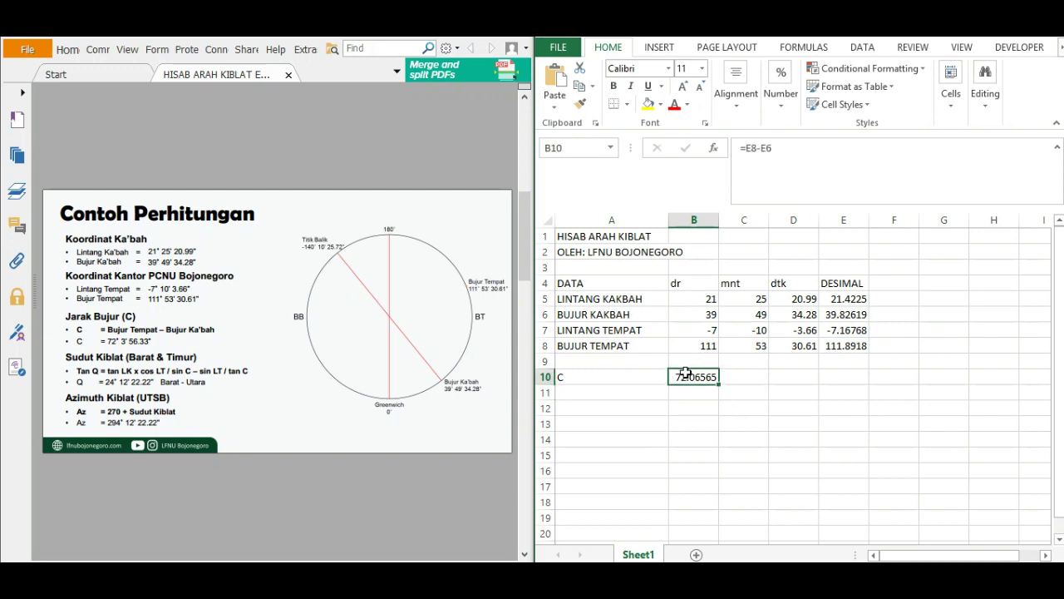
left_click(743, 376)
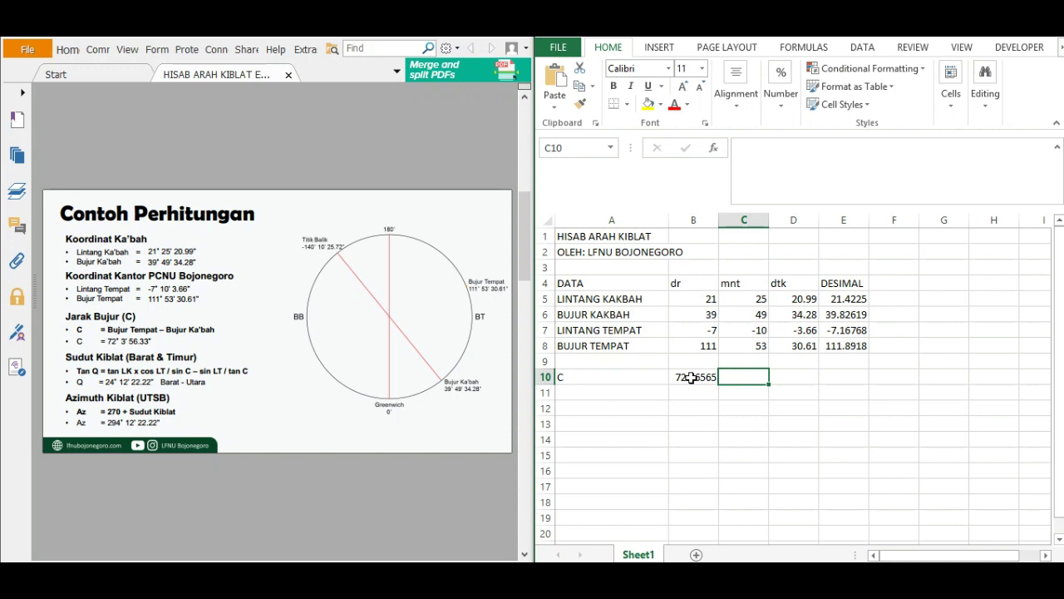
type("=IF")
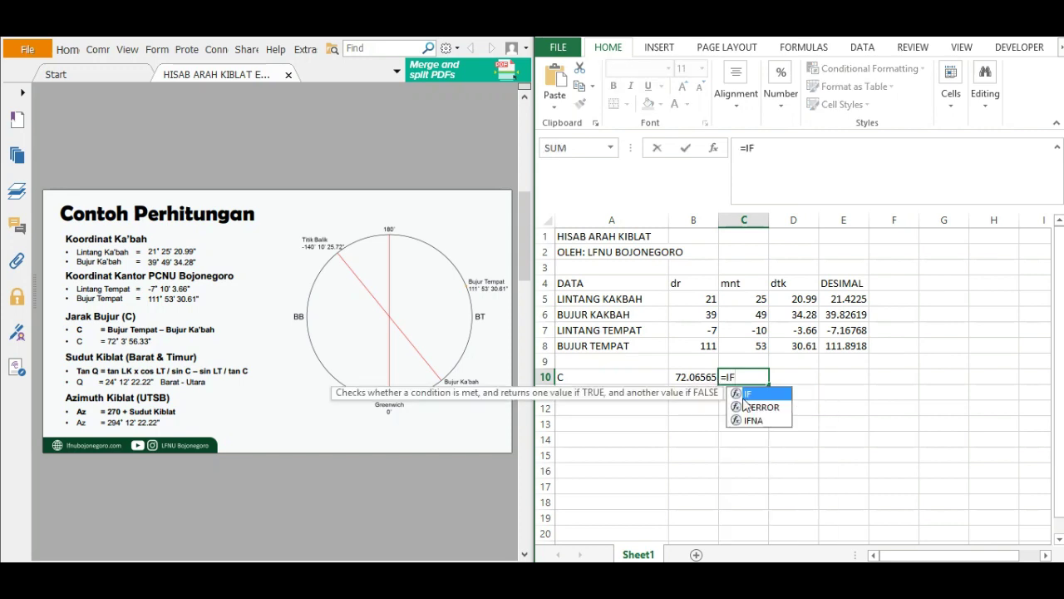
type("(")
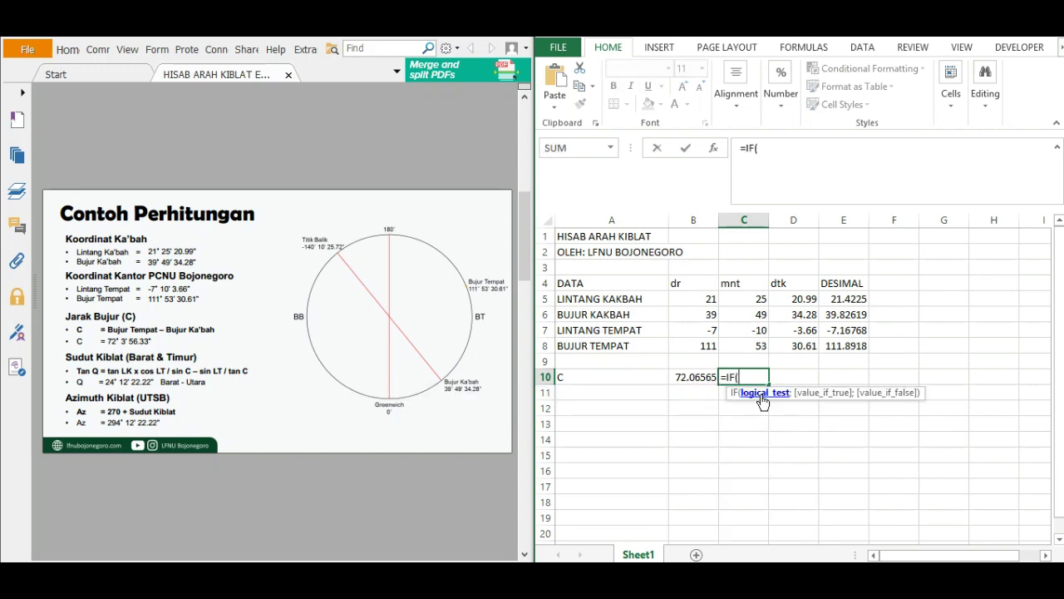
left_click(686, 376)
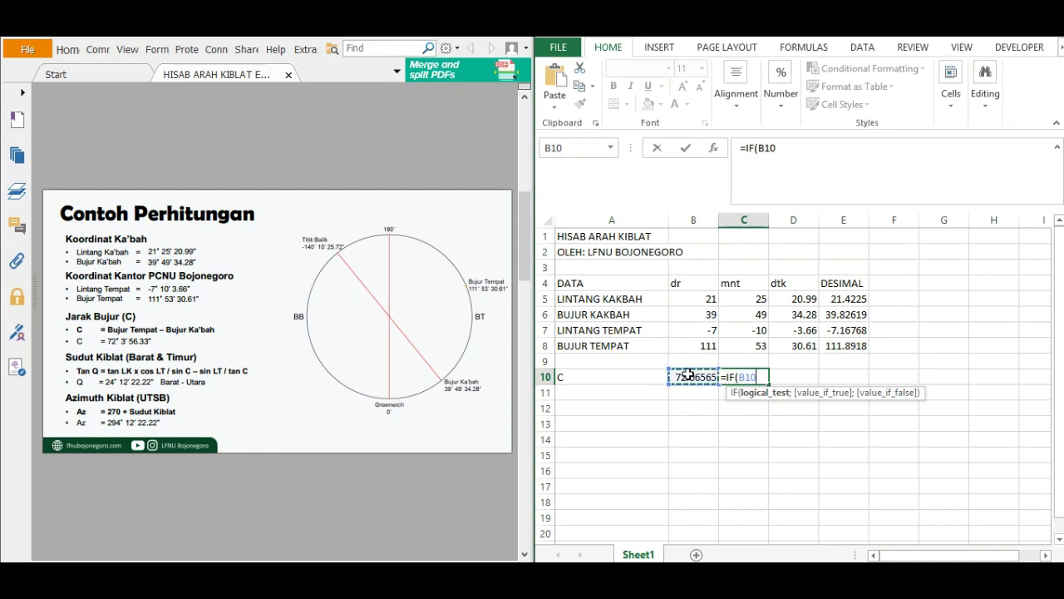
type("<0;\"-")
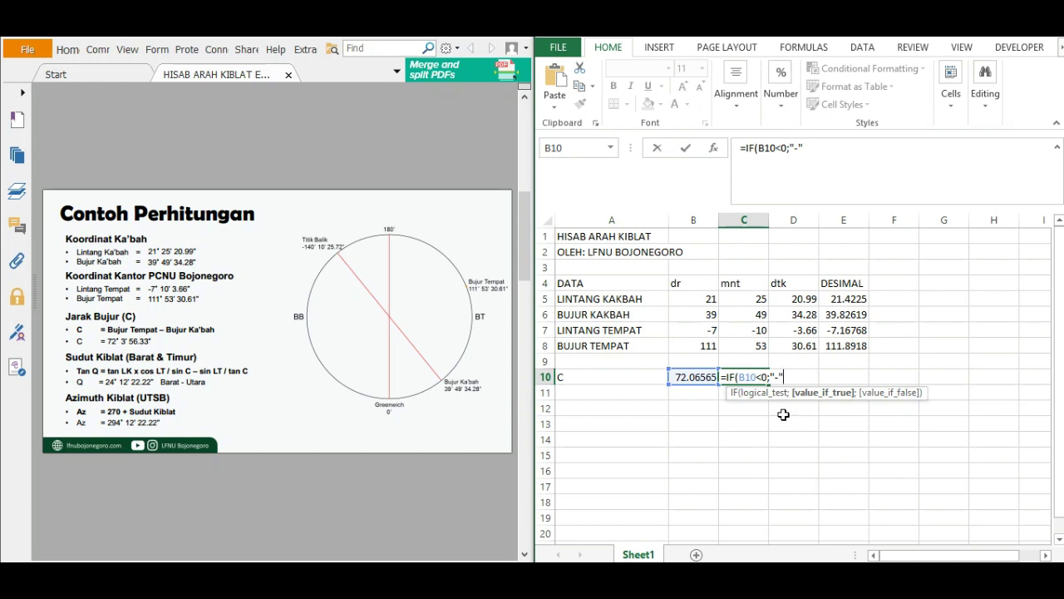
type(";\"")
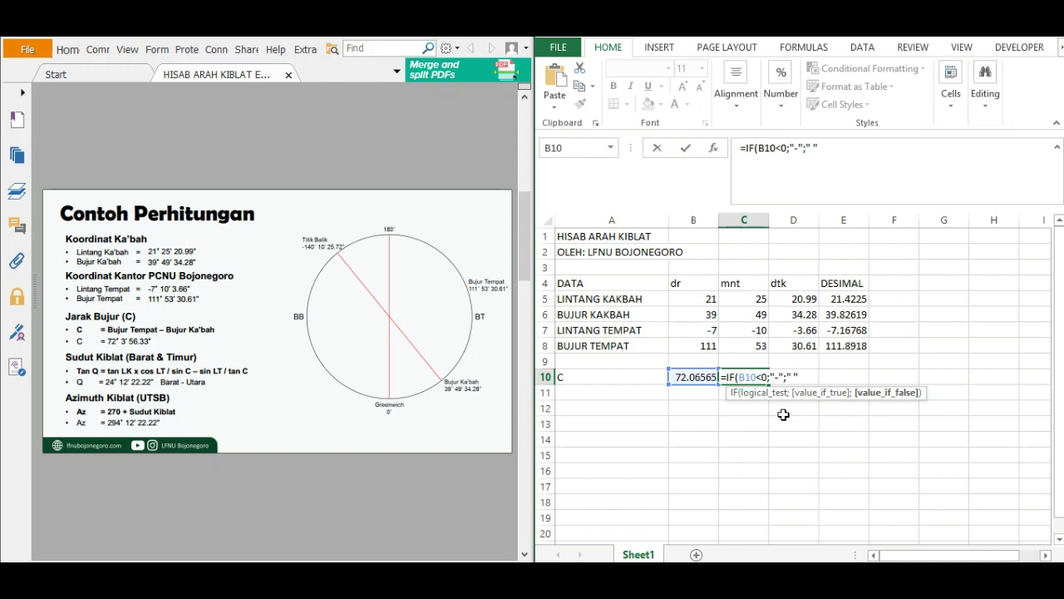
type(" \")")
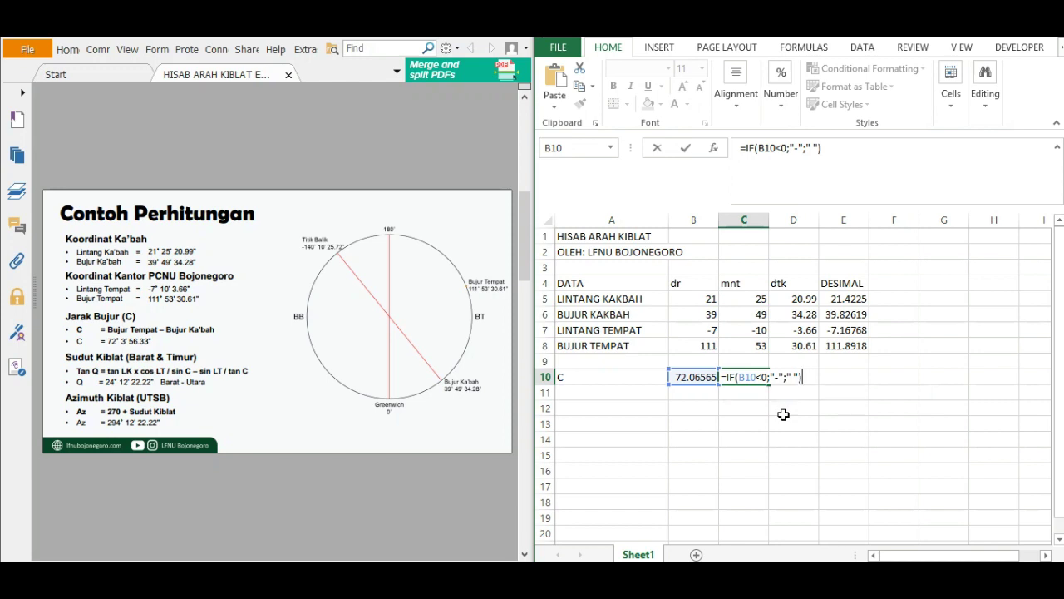
Step: Append a TEXT function to the C10 formula with the value ABS(B10/24), joined by &
type("&TEX")
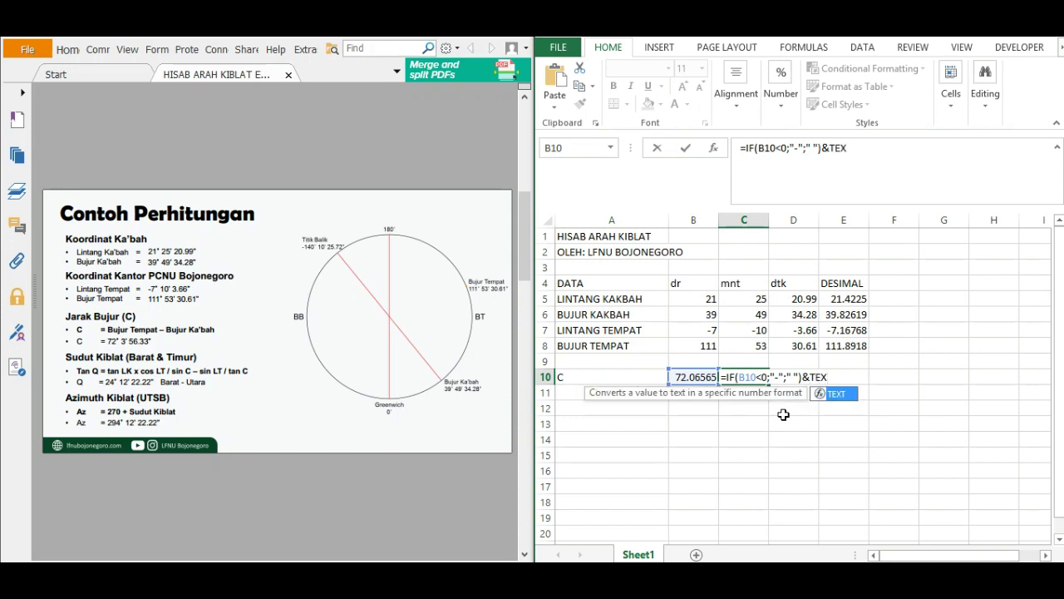
double_click(835, 395)
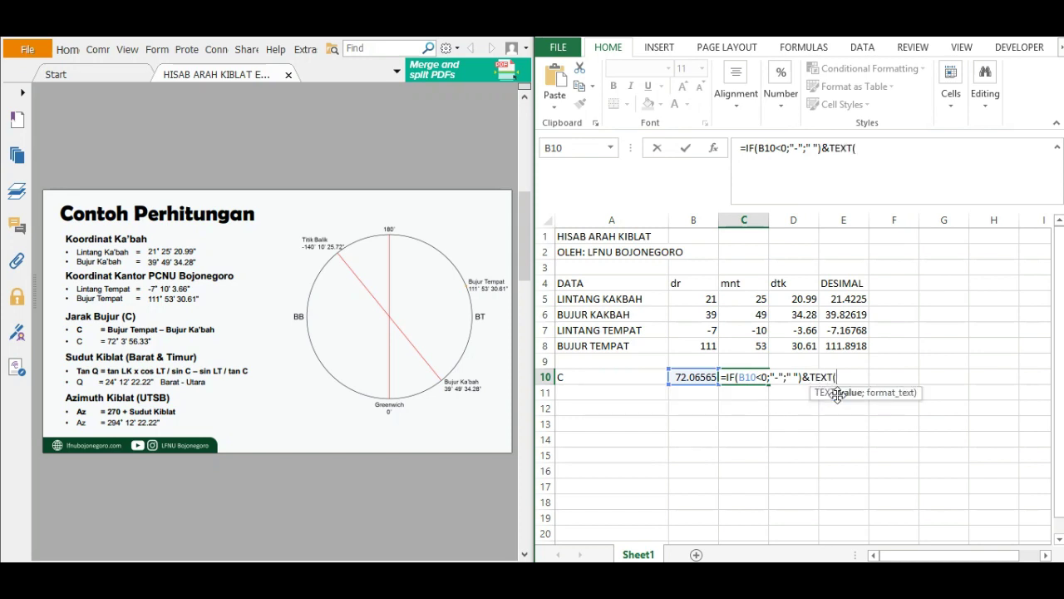
type("ABS")
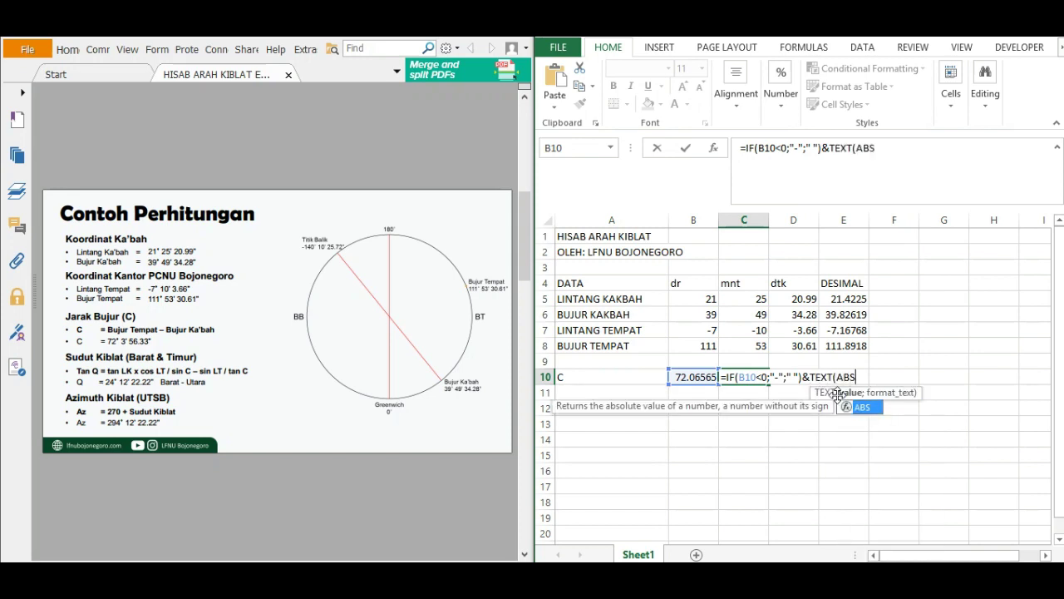
double_click(870, 411)
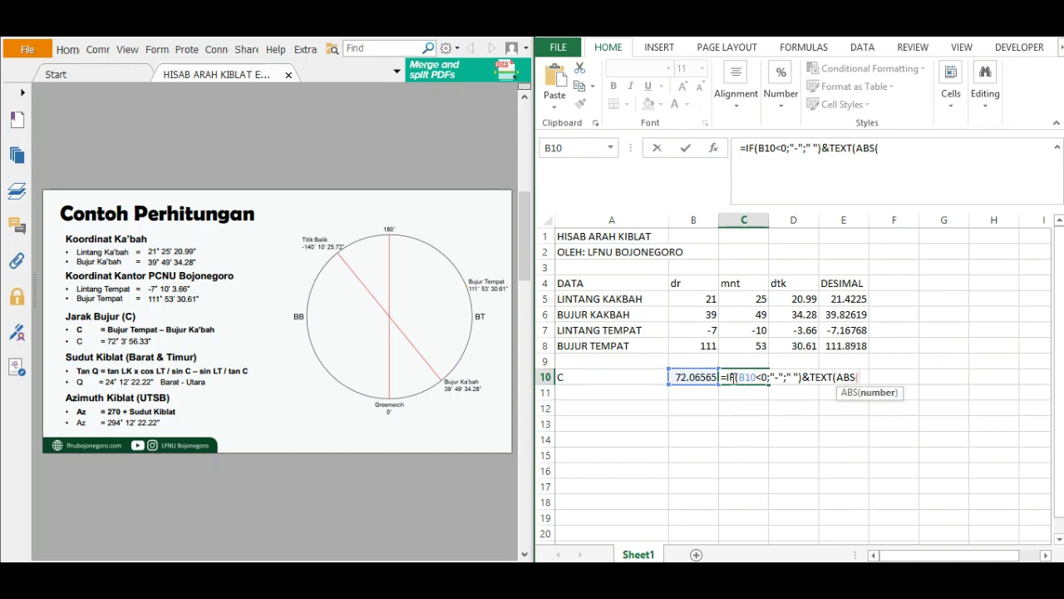
left_click(690, 377)
type("/")
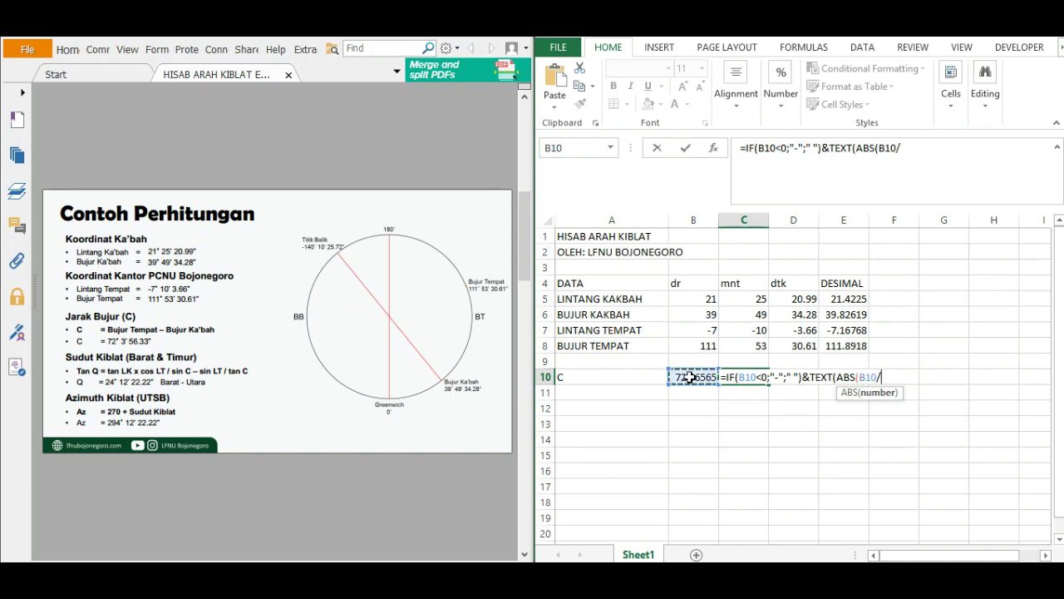
type("24)")
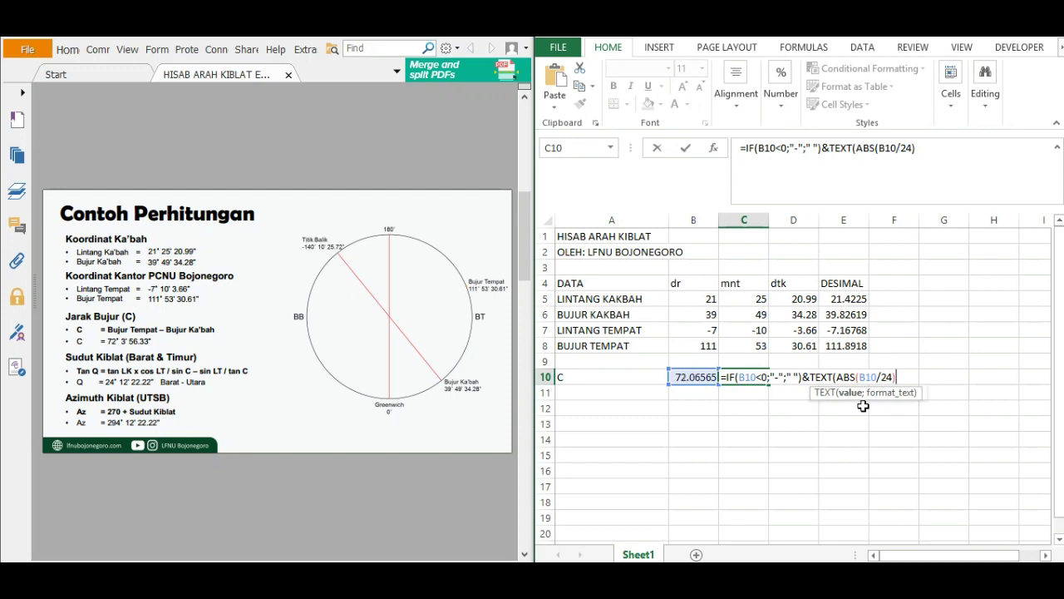
Step: Begin the format argument of the TEXT function in C10 with the lowercase hour code "[hh]
type(";")
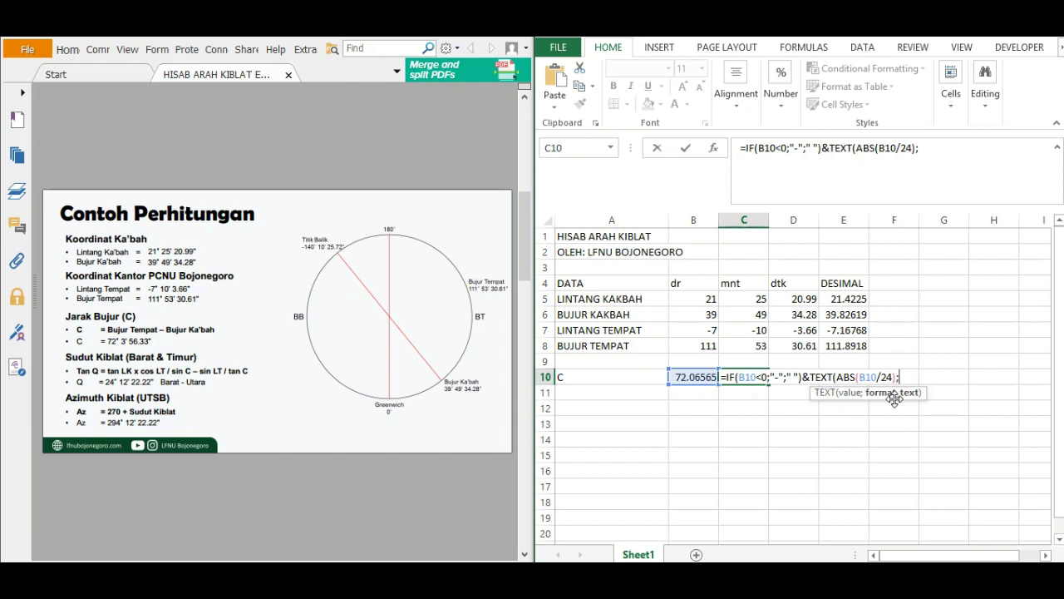
type("\"[HH")
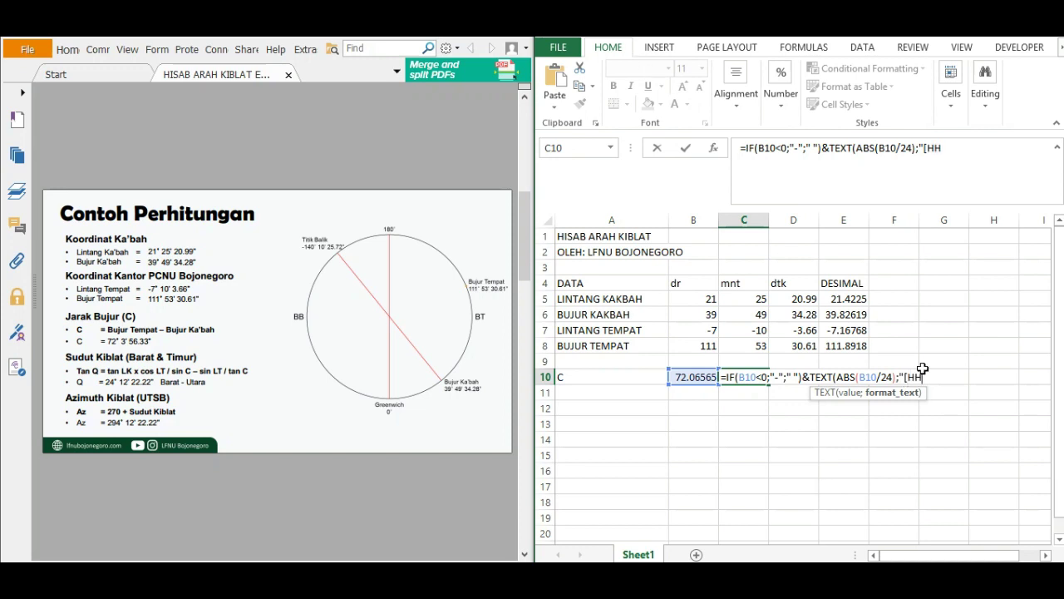
key("BackSpace")
key("BackSpace")
type("hh")
Step: Try to insert a degree symbol after [hh] in the C10 formula from the available symbols
left_click(661, 48)
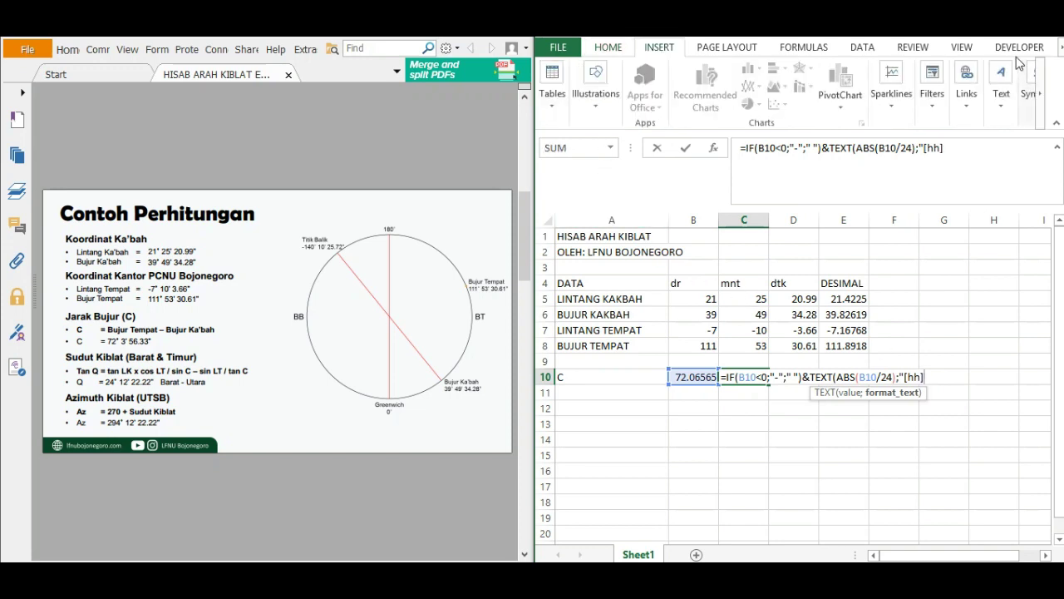
left_click(1027, 105)
left_click(1027, 106)
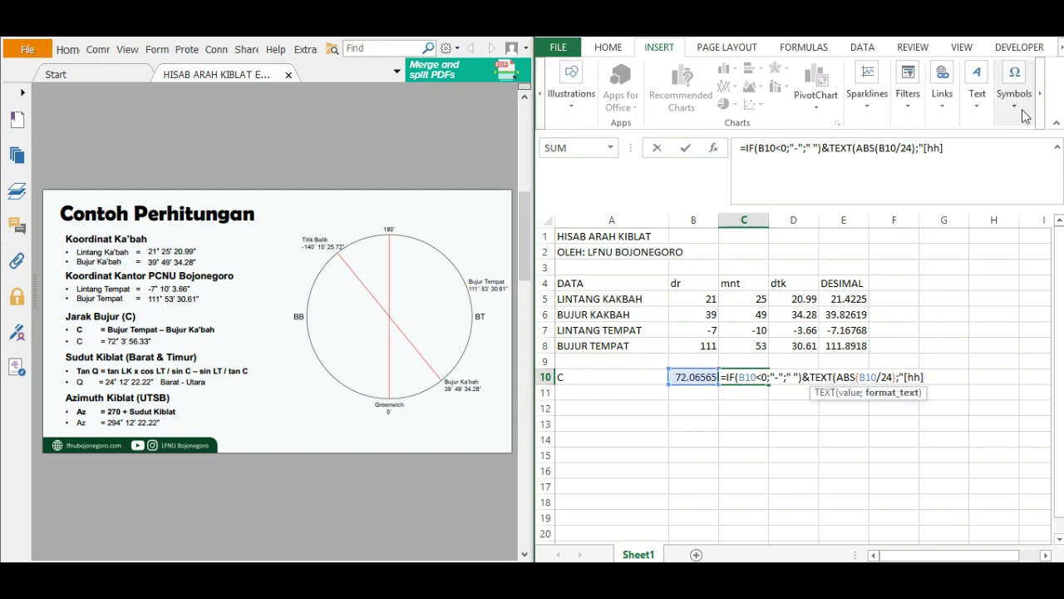
left_click(1022, 110)
left_click(1022, 101)
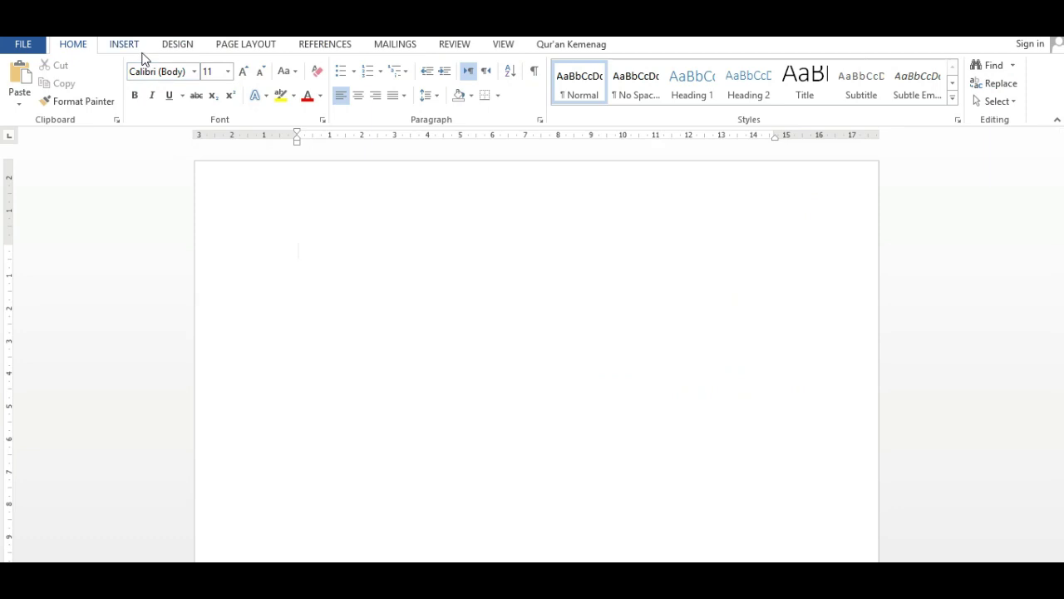
Step: Switch to Word, insert a degree symbol in the blank document and copy it
left_click(125, 45)
left_click(968, 86)
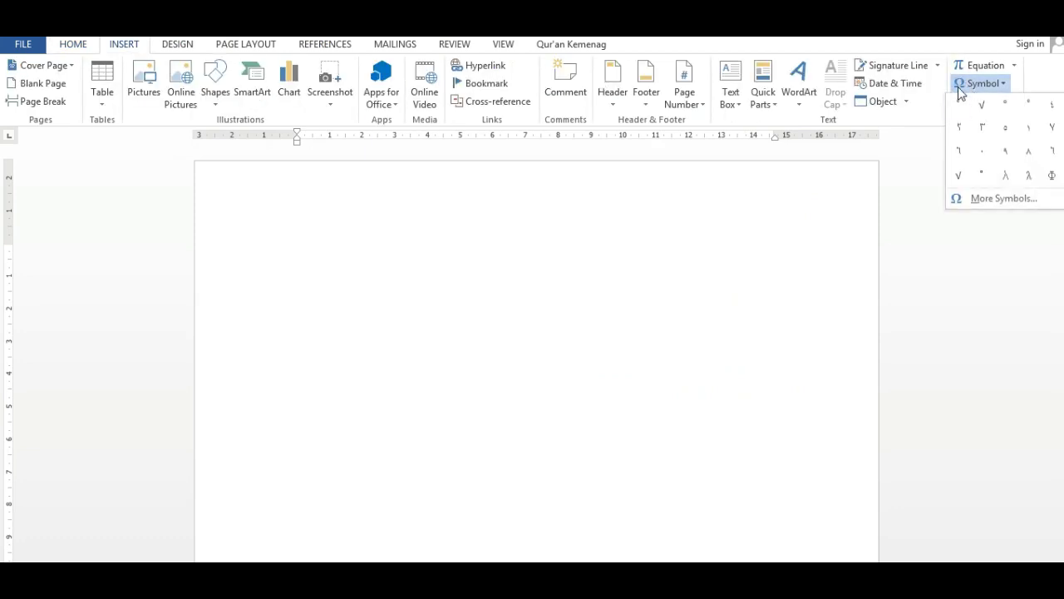
left_click(959, 104)
left_click_drag(307, 248, 225, 241)
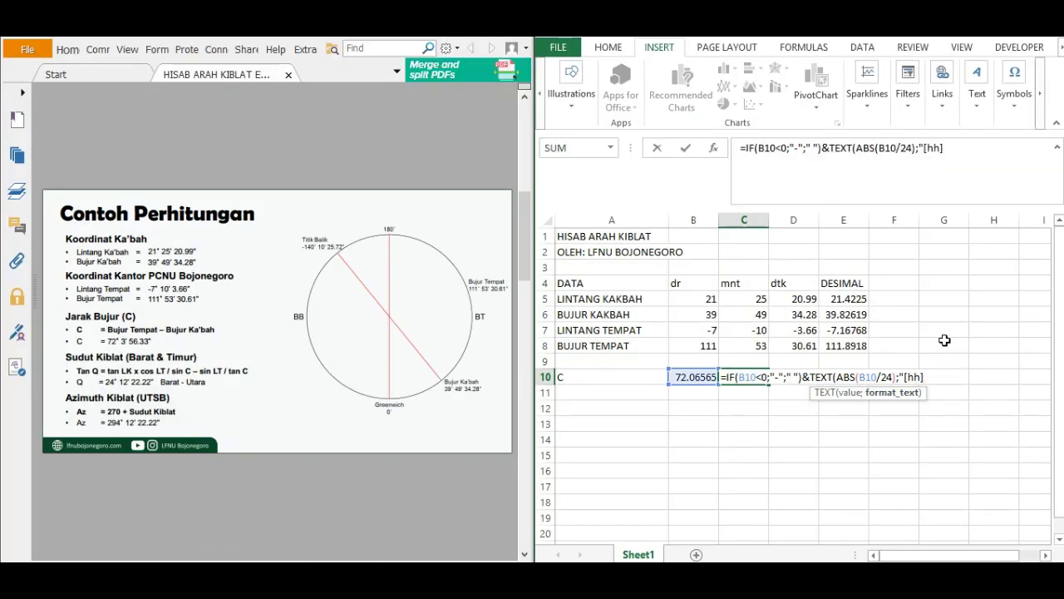
Step: Paste the degree symbol after [hh] in the C10 formula and complete the format as [hh]˚ mm' ss''
key("ctrl+v")
type("mm' ss")
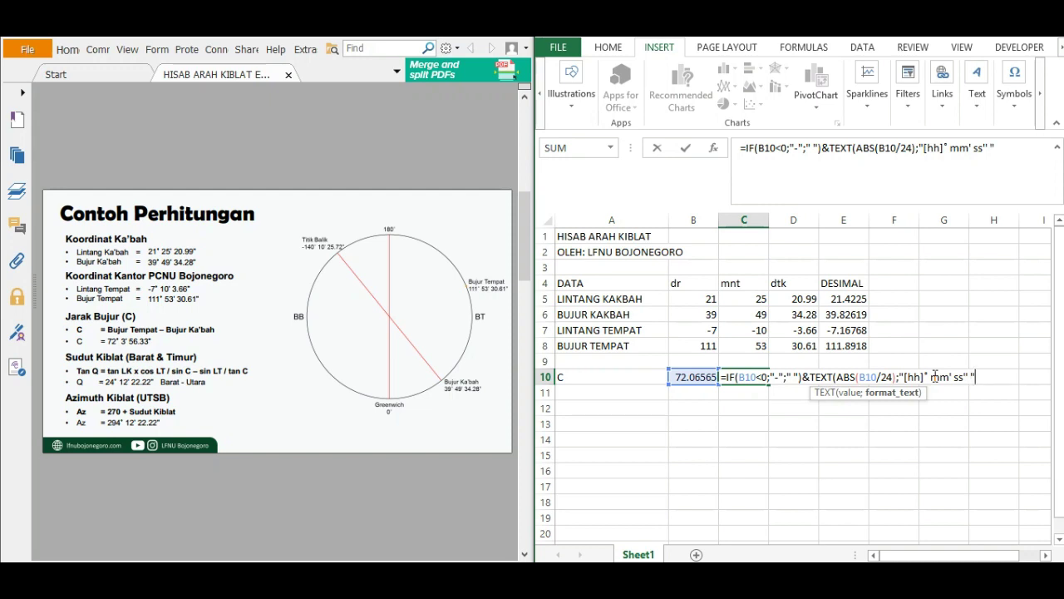
key("Return")
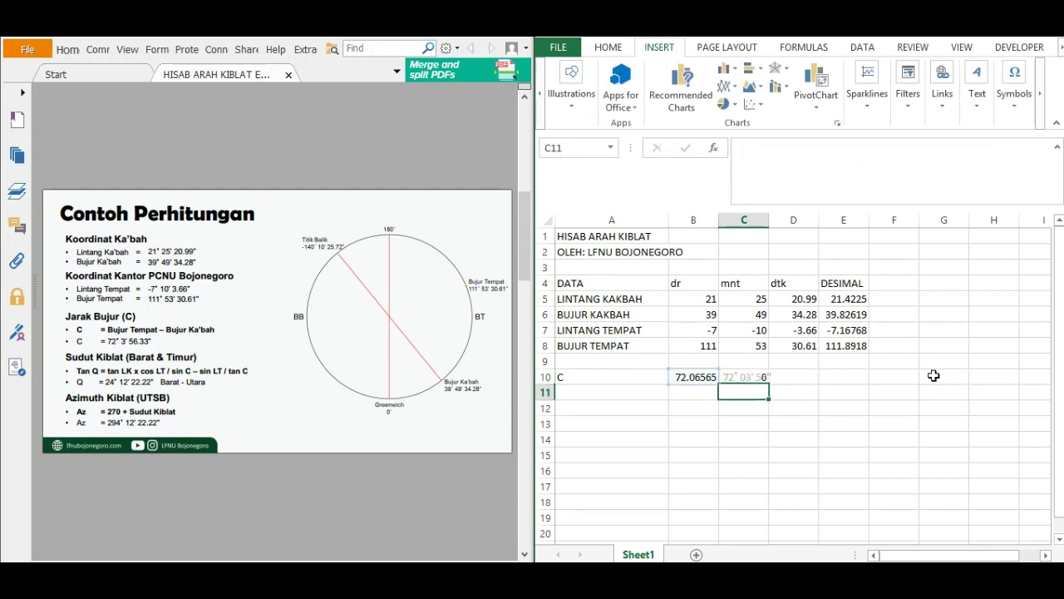
Step: Add two decimals to the seconds in the C10 format code by changing it to ss.00
left_click(758, 375)
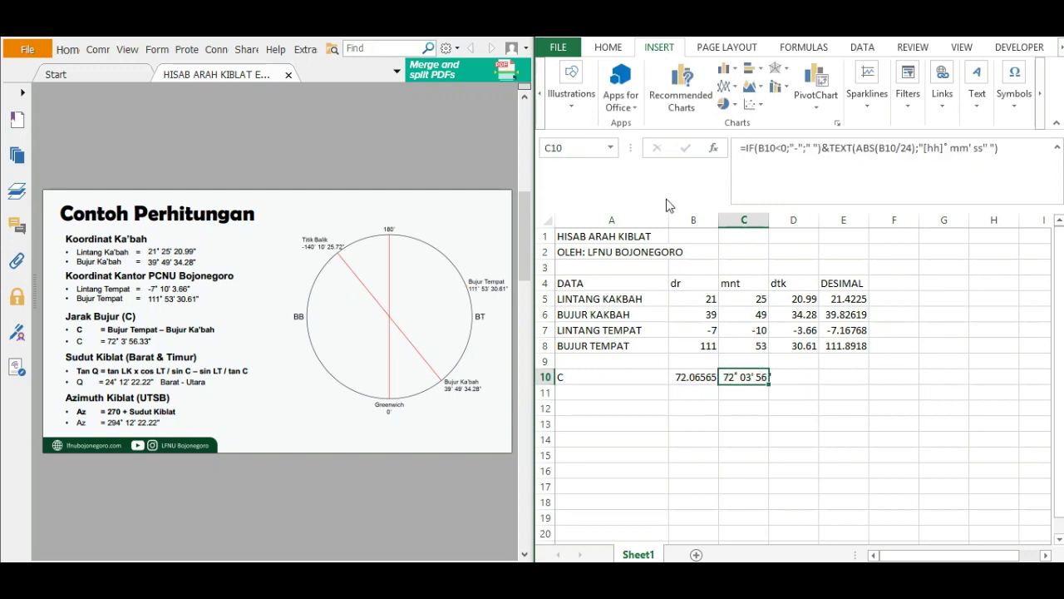
left_click(790, 379)
left_click(739, 376)
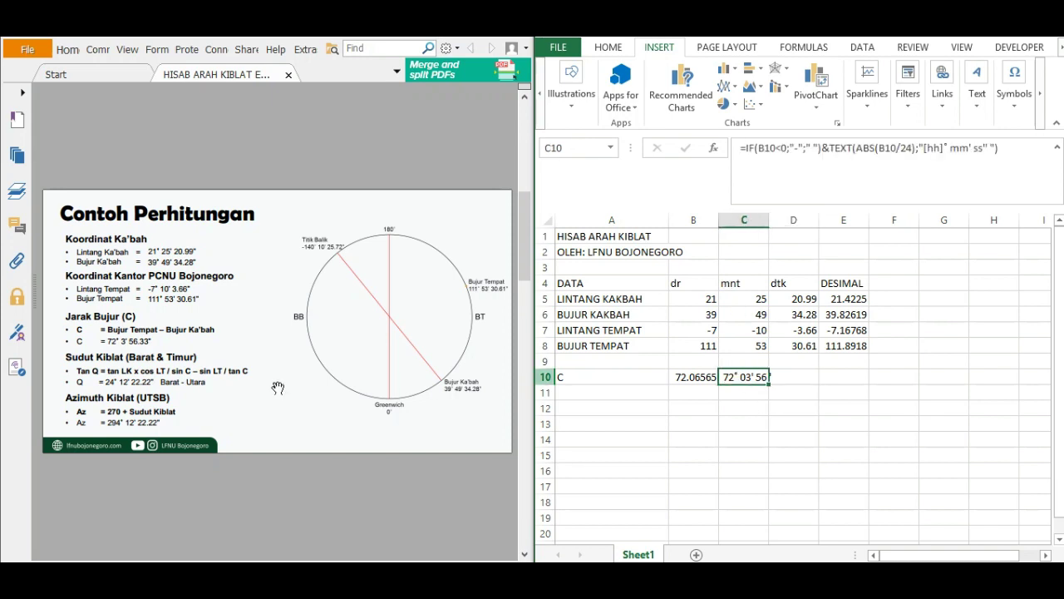
left_click(808, 378)
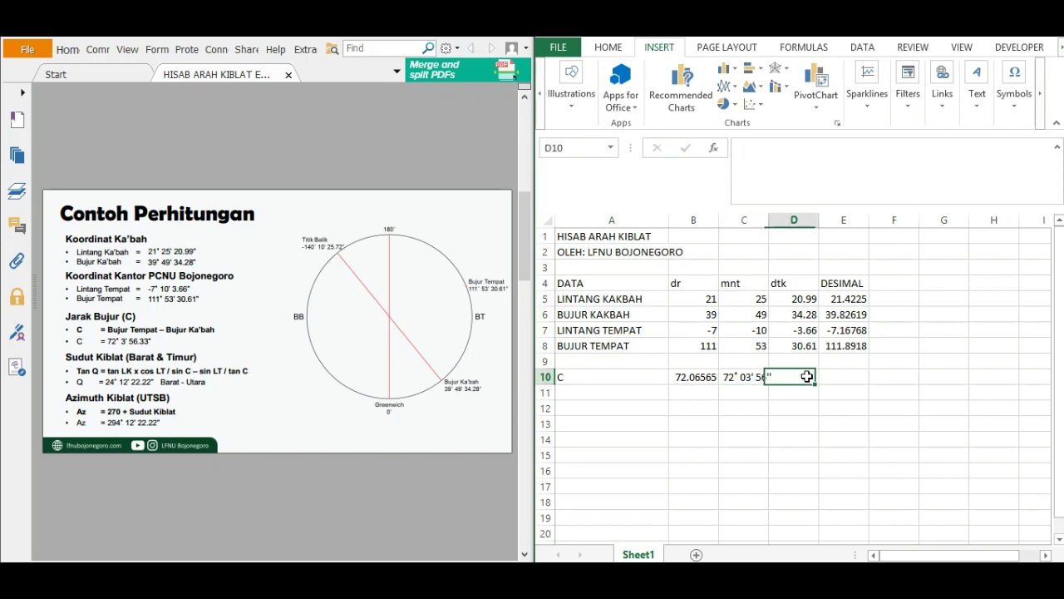
left_click(753, 379)
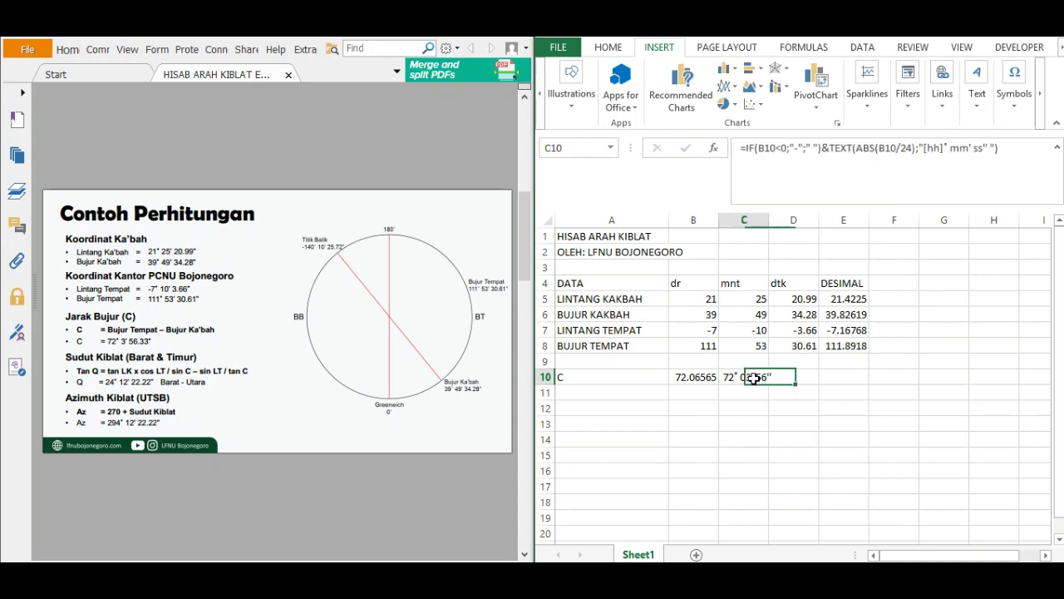
left_click(985, 145)
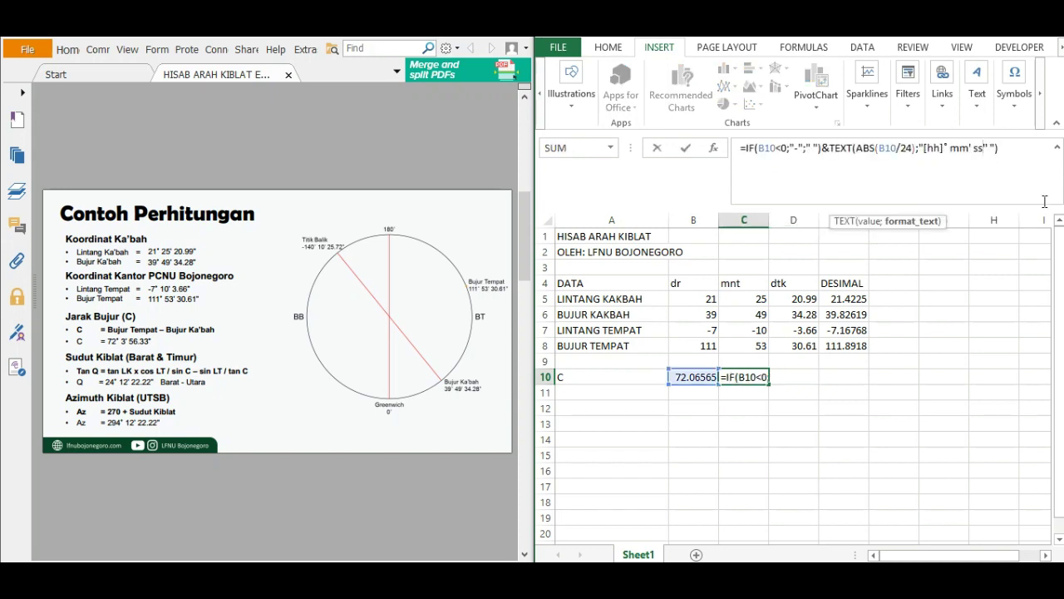
type(".00")
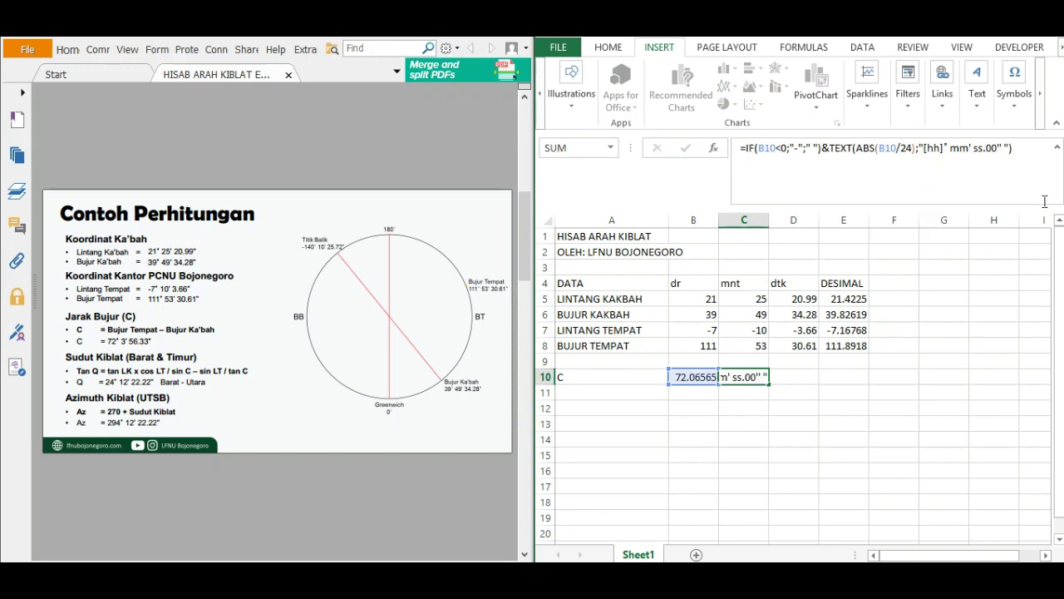
key("Return")
left_click(787, 419)
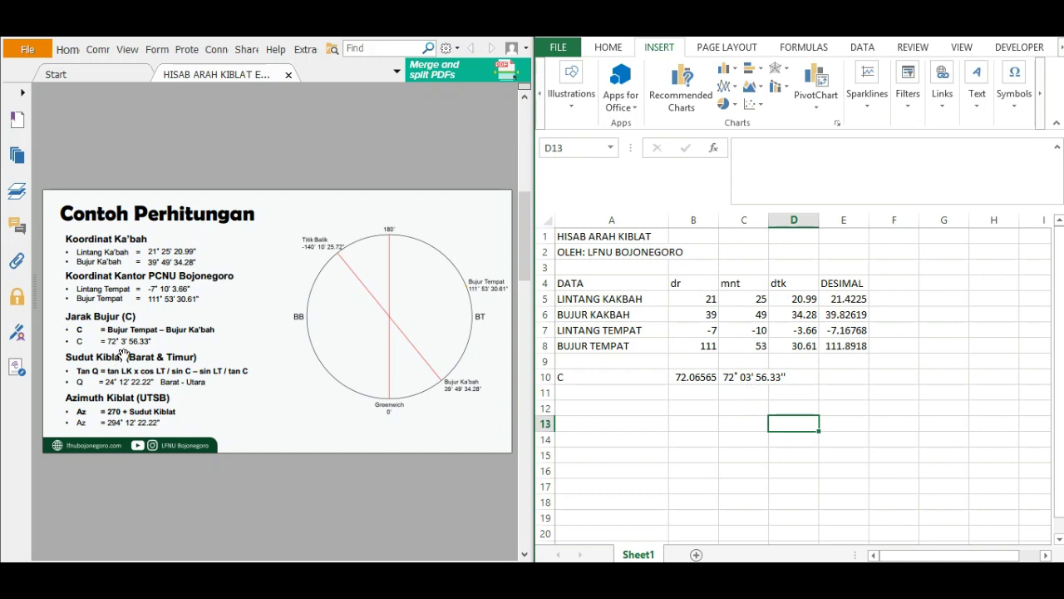
Step: Merge C10 and D10 into one cell and right-align the longitude difference in it
left_click(744, 378)
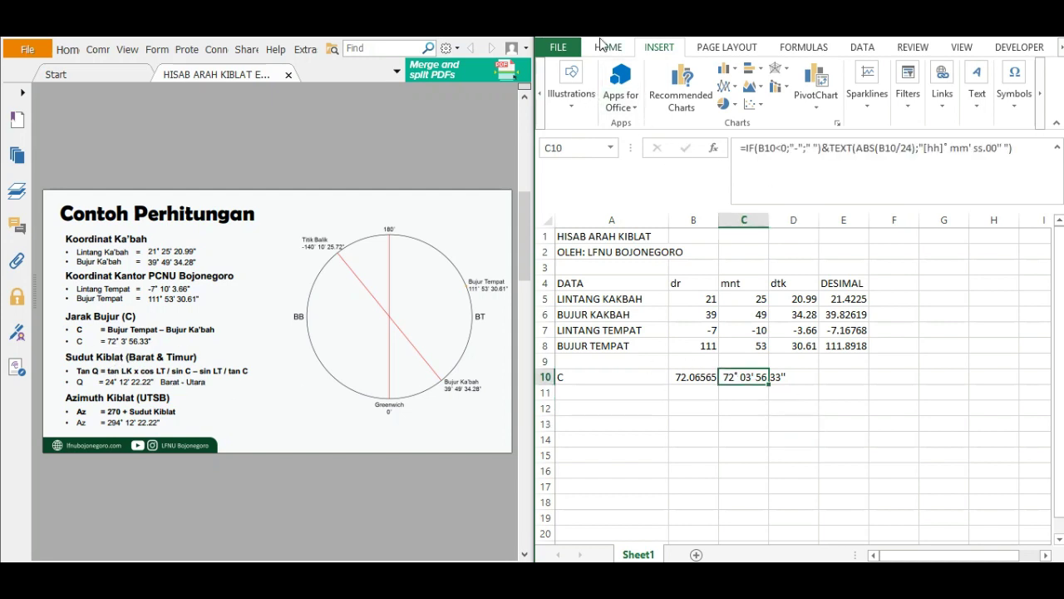
left_click(606, 49)
left_click_drag(749, 375, 794, 376)
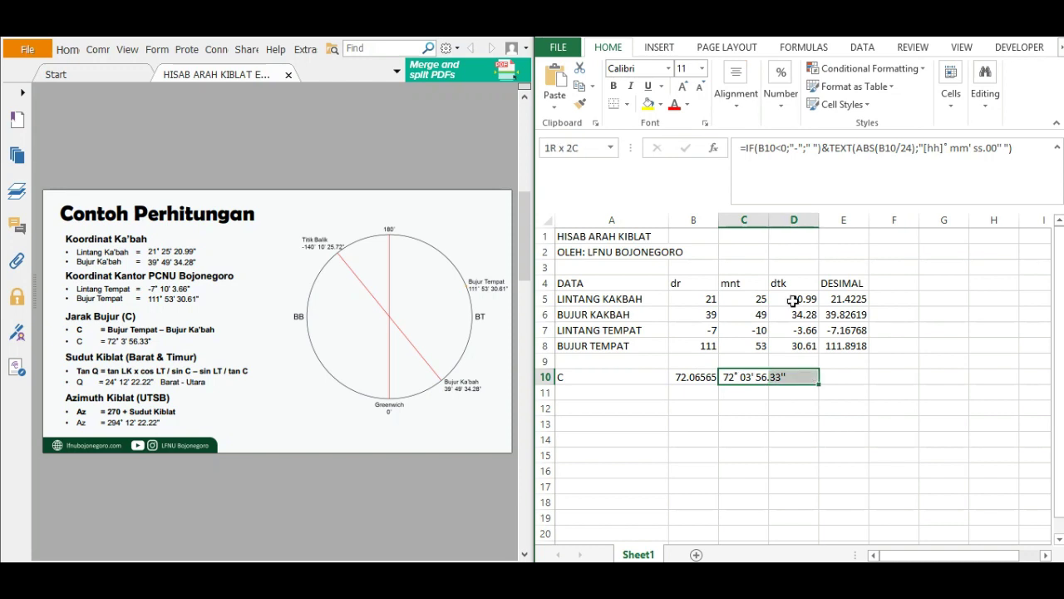
left_click(736, 93)
left_click(894, 174)
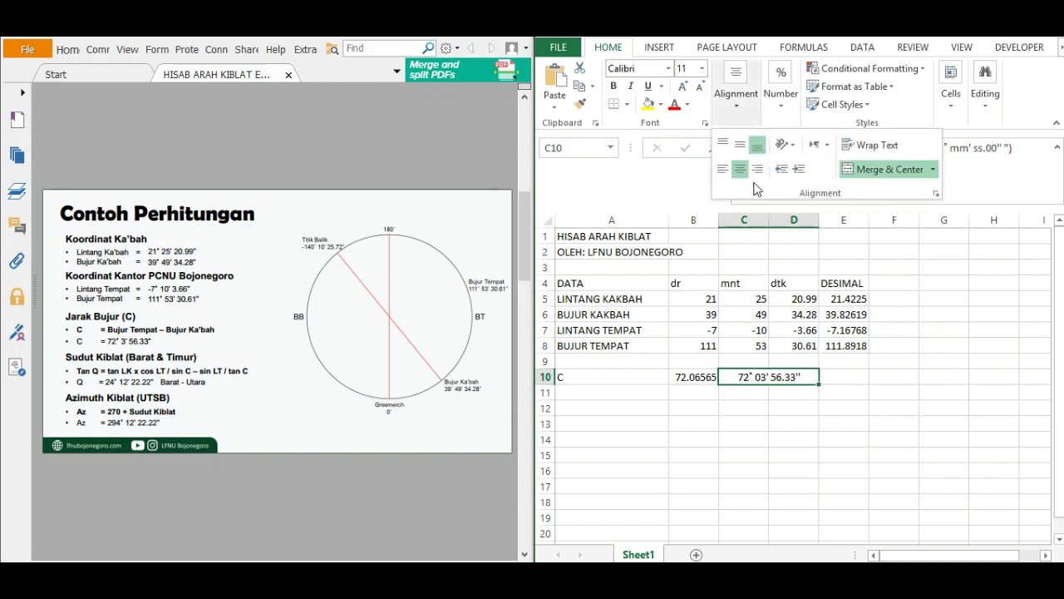
left_click(761, 169)
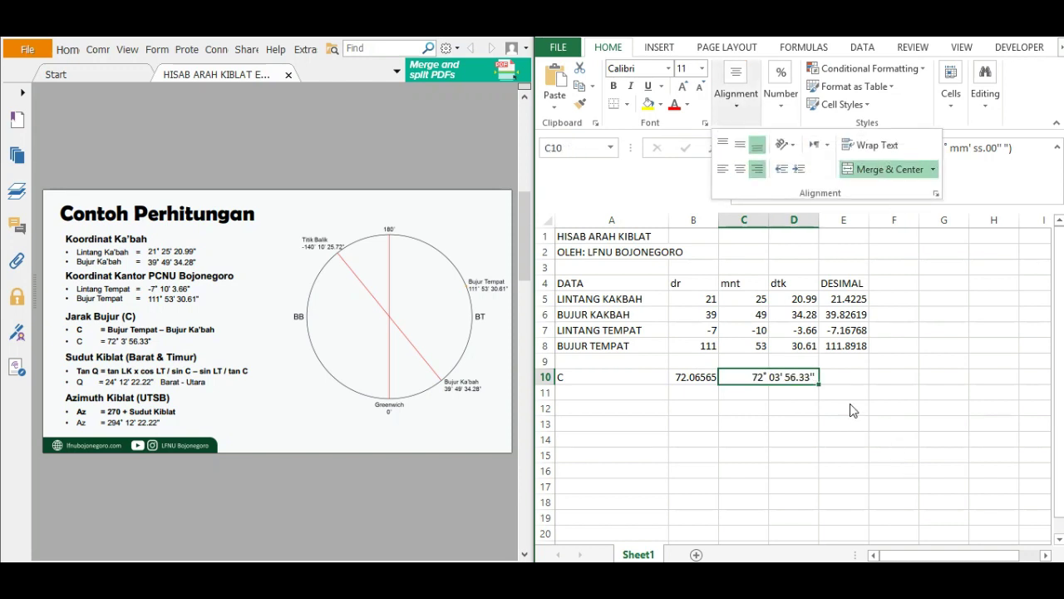
left_click(604, 394)
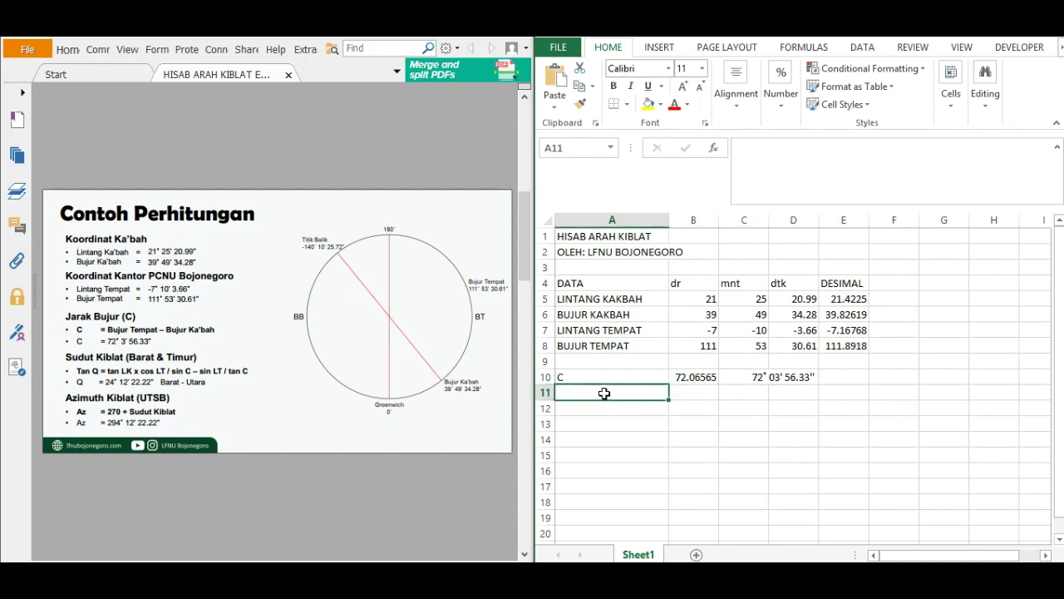
Step: Label cell A11 as SUDUT KIBLAT for the qibla angle row
type("SUDUT KIBLA")
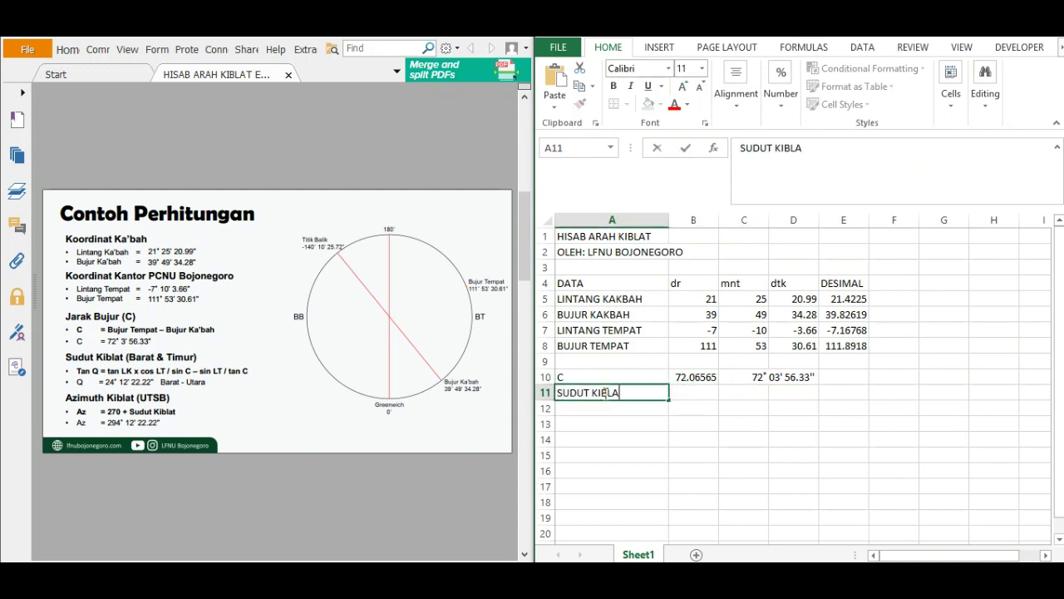
type("T")
key("Tab")
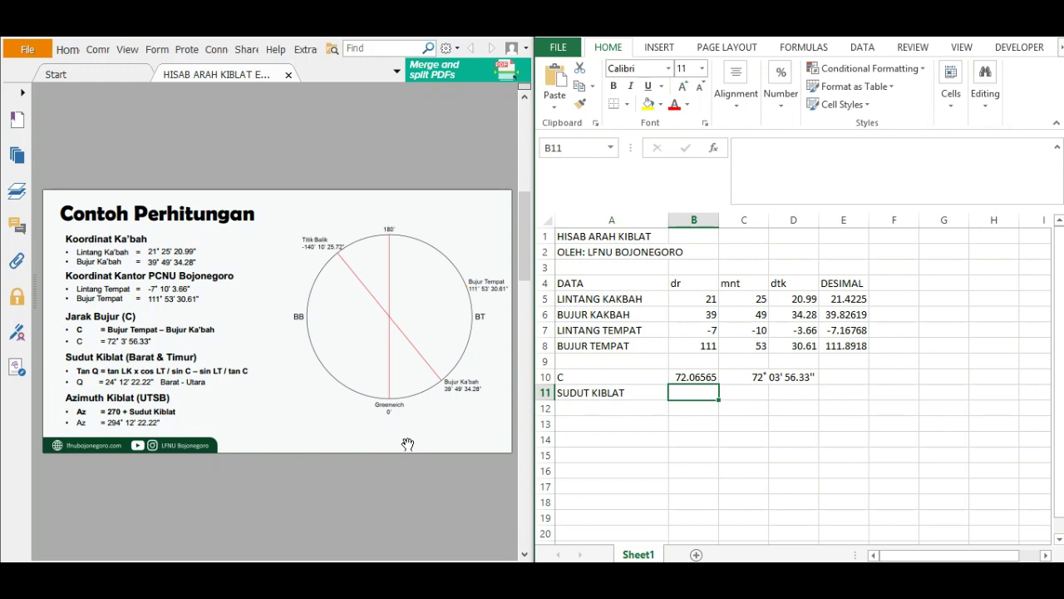
Step: Start the qibla angle formula in B11 with =DEGREES(ATAN(TAN(RADIANS(E5)), using the Kaaba's decimal latitude
type("=DEG")
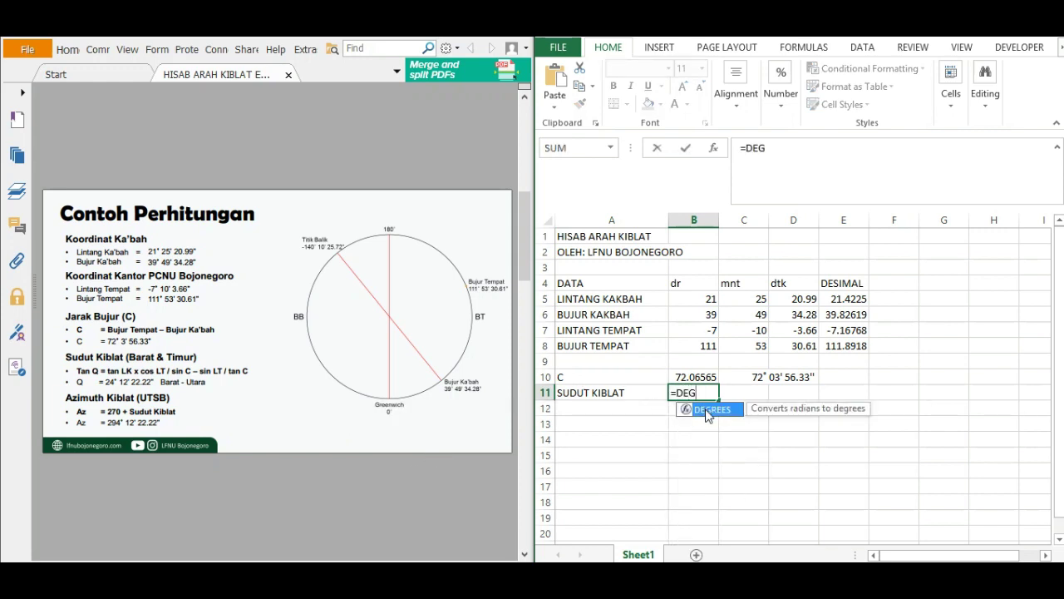
double_click(707, 410)
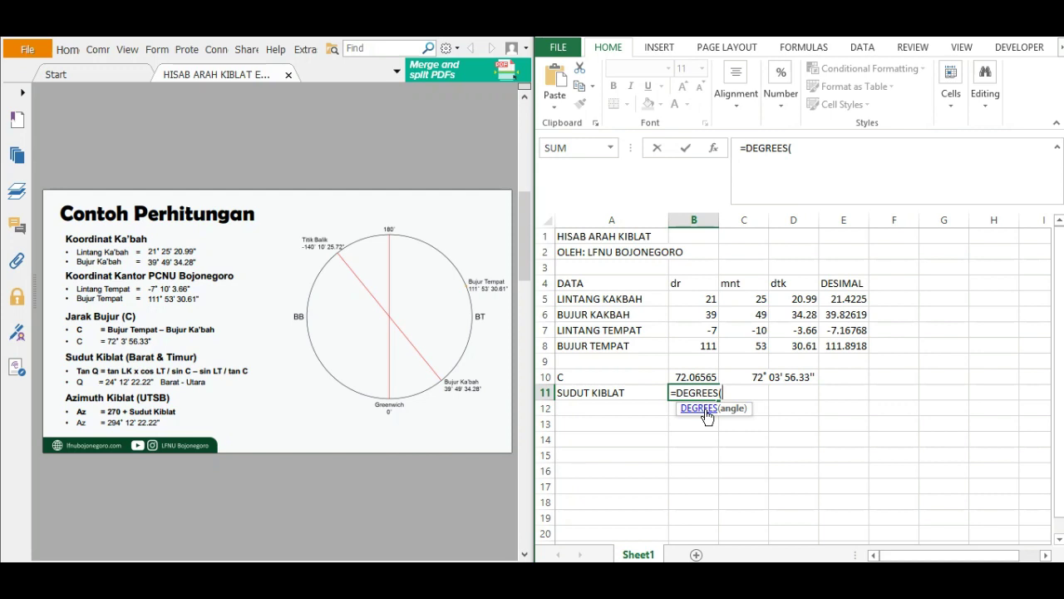
type("AT")
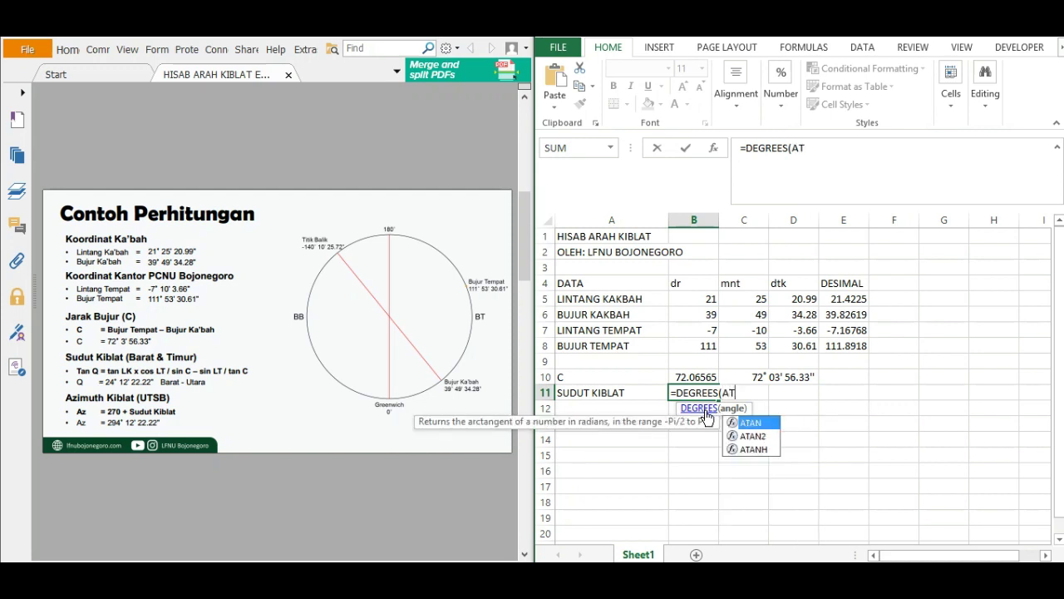
double_click(753, 423)
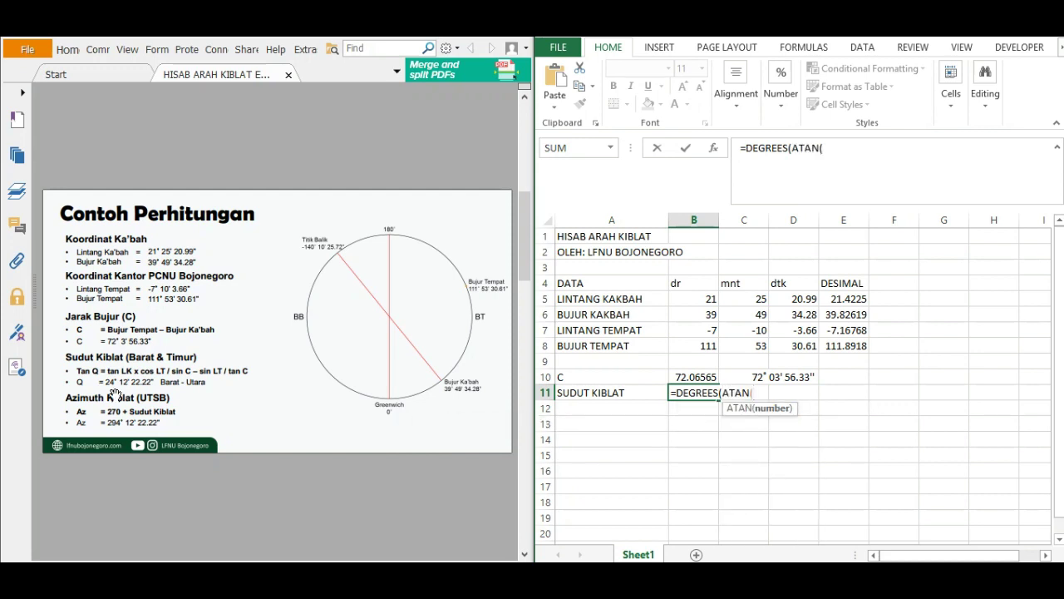
type("TAN")
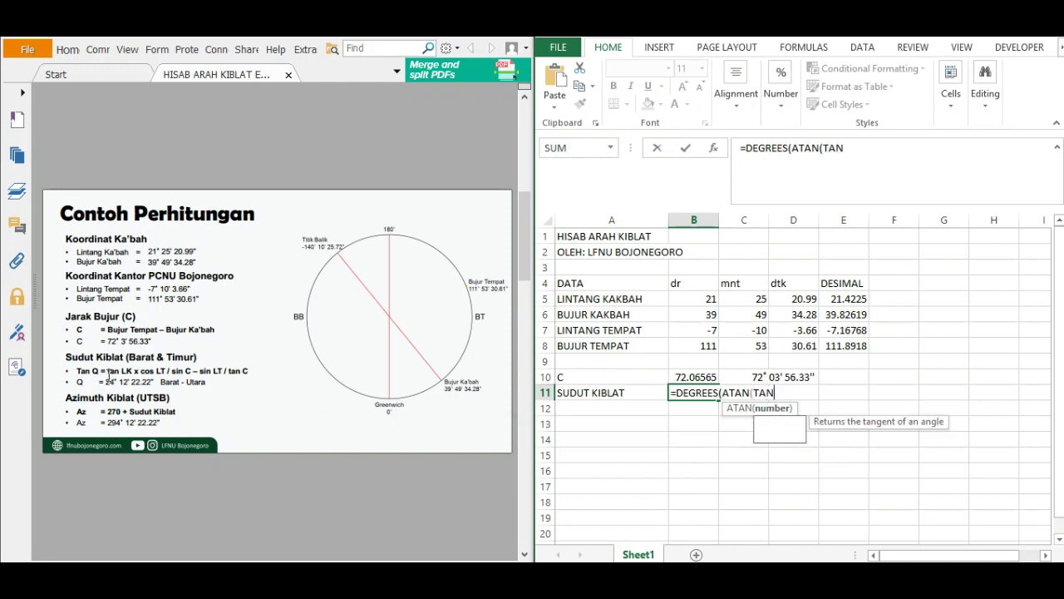
double_click(779, 422)
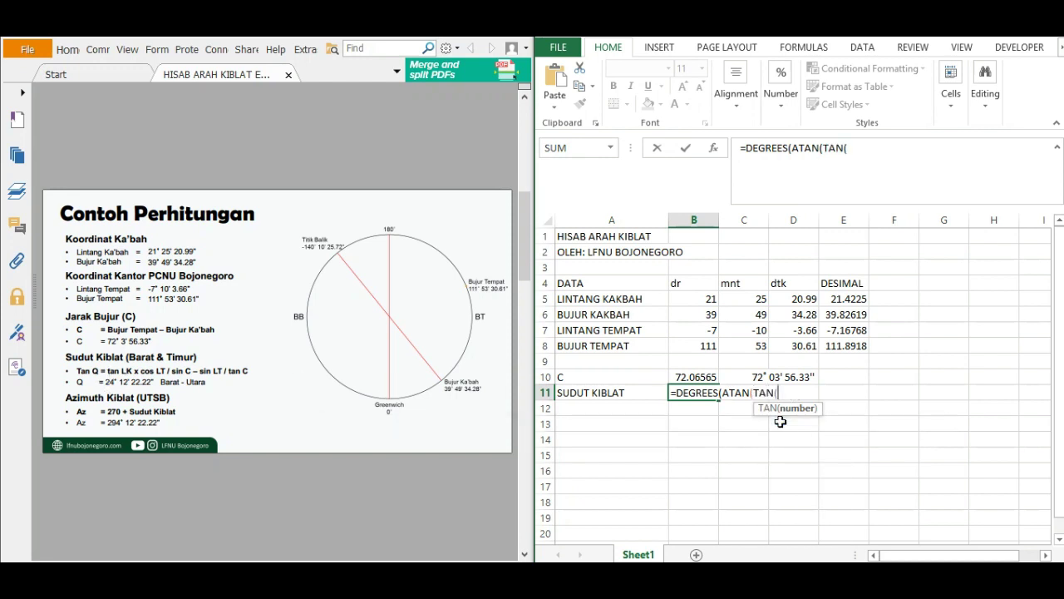
type("RAD")
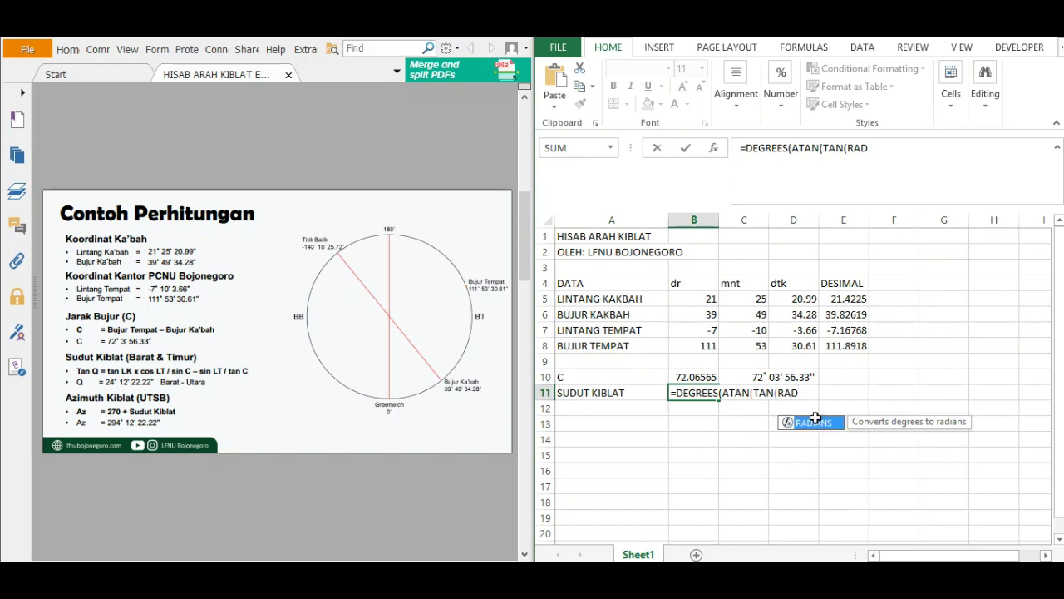
double_click(805, 423)
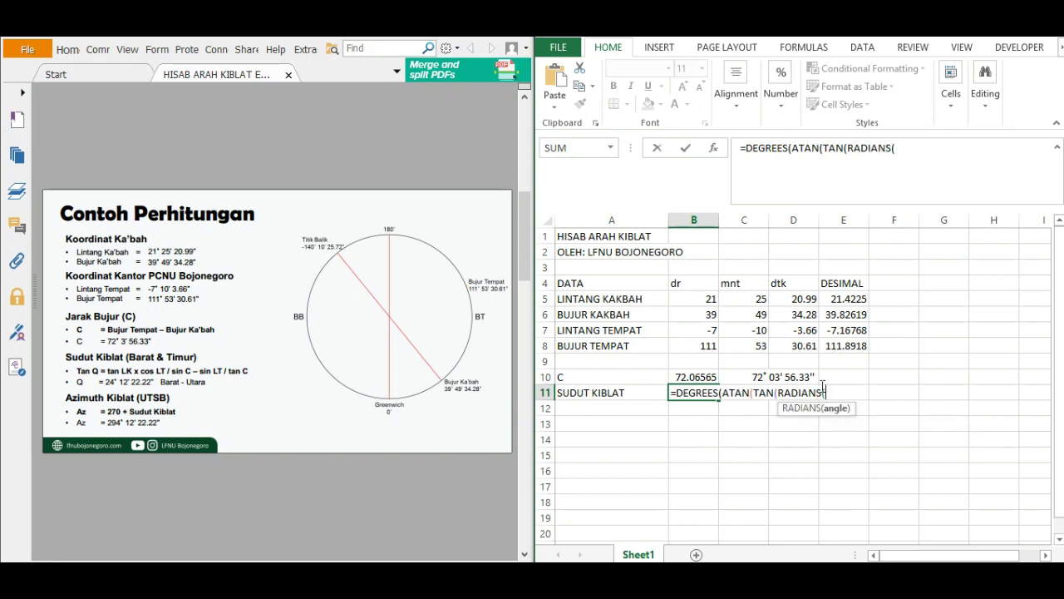
left_click(844, 299)
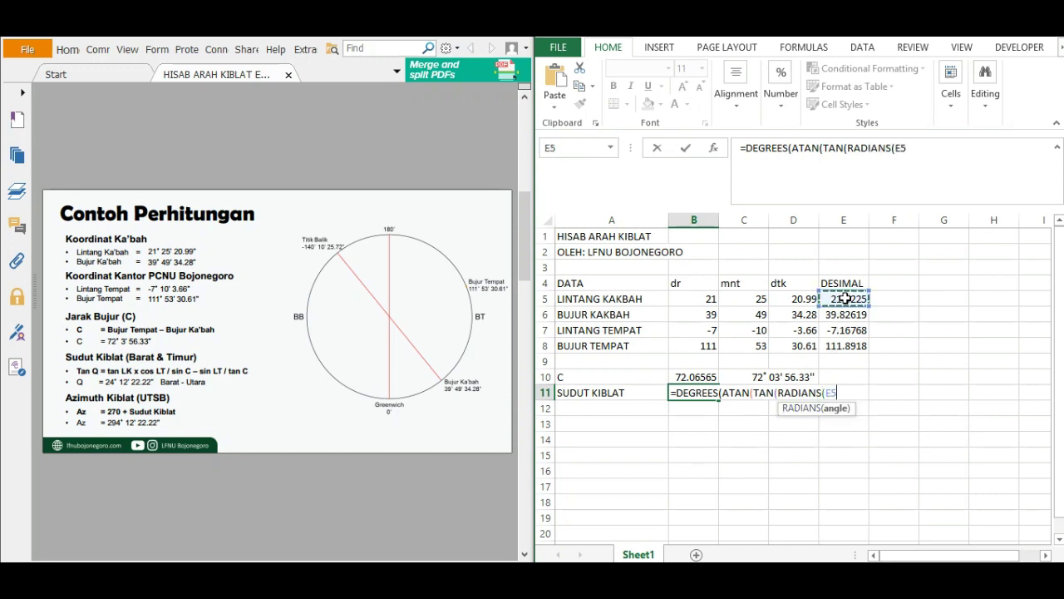
type("))")
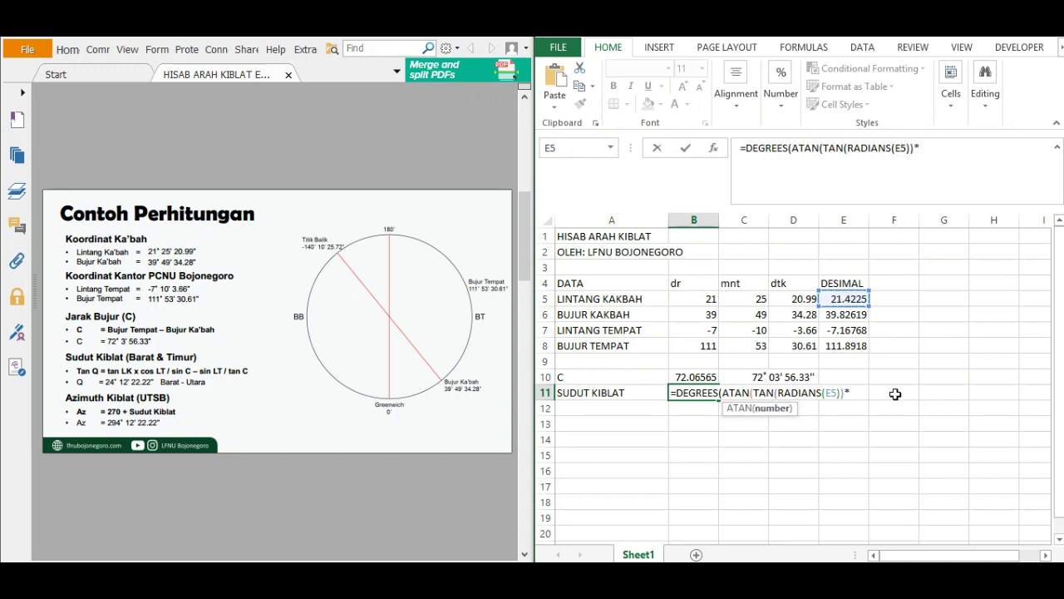
Step: Multiply the tangent term in the B11 formula by the cosine of the local latitude, *COS(RADIANS(E7))
type("*COS")
type("(RAD")
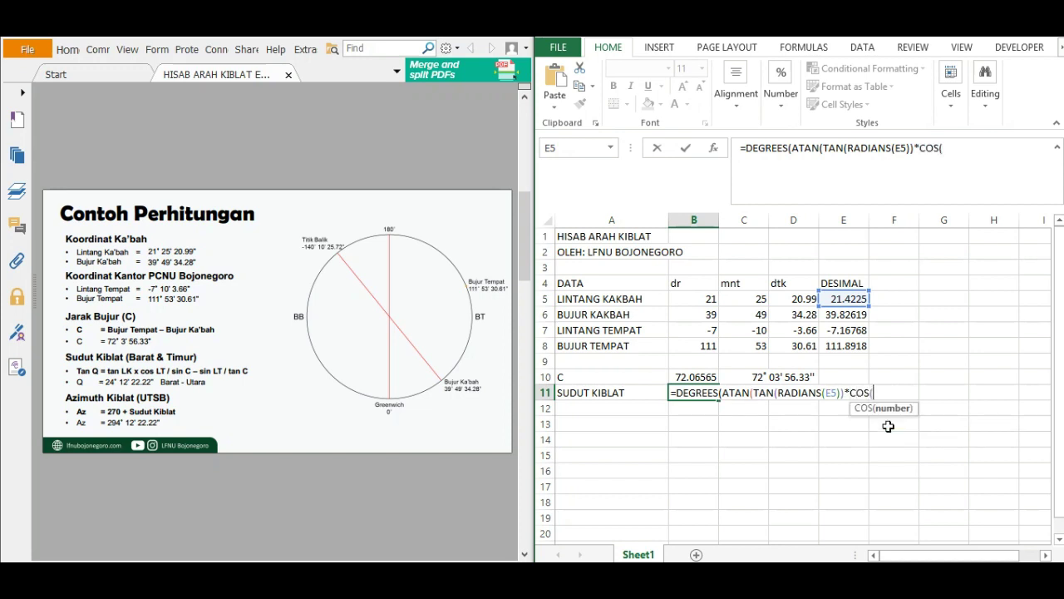
double_click(906, 424)
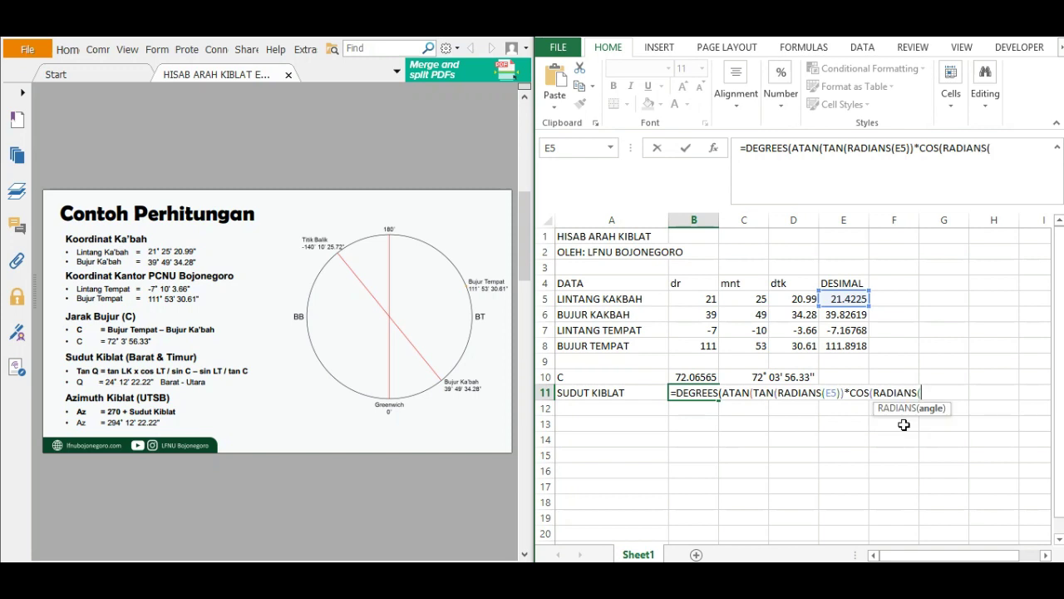
left_click(852, 331)
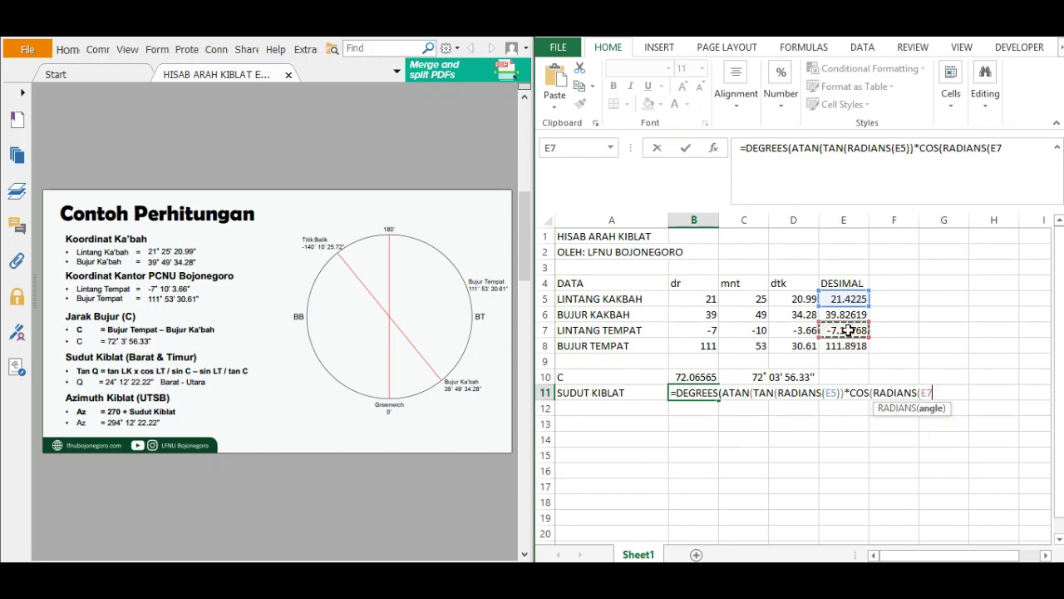
type("))")
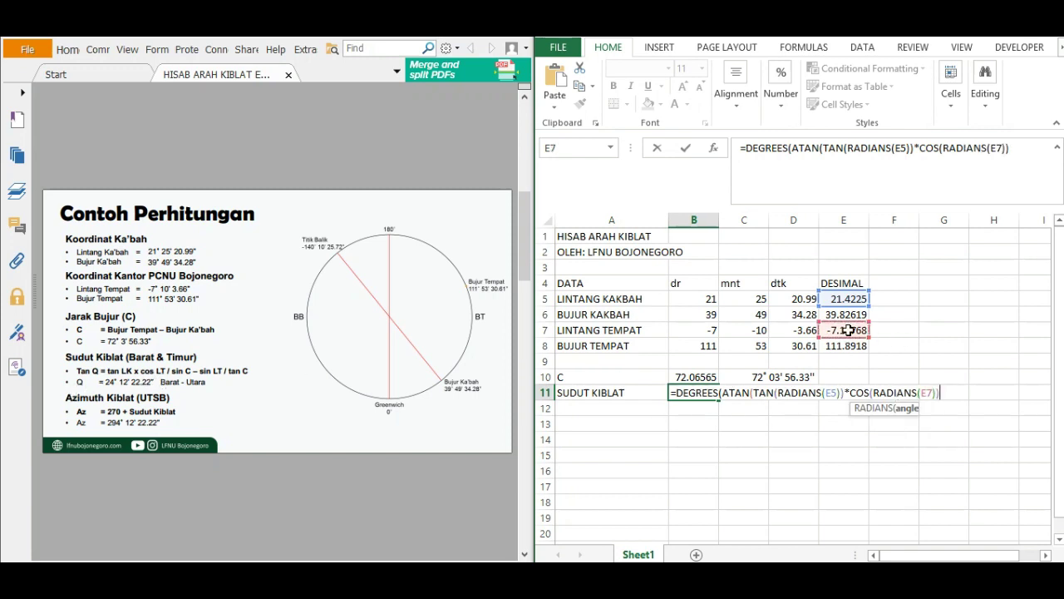
Step: Divide the product in the B11 formula by the sine of the longitude difference, /SIN(RADIANS(B10))
type("/SIN")
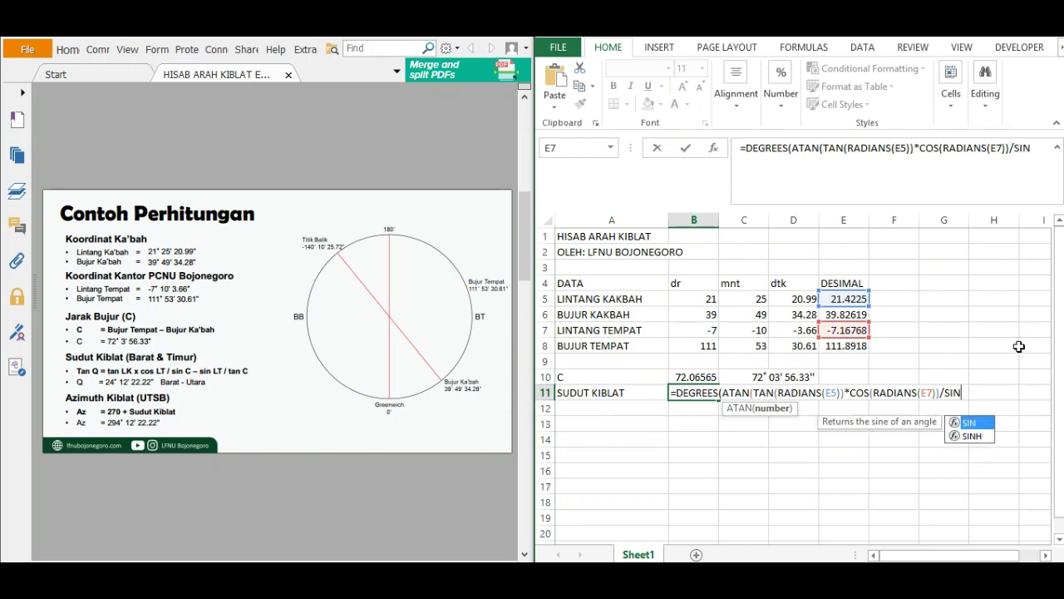
type("(")
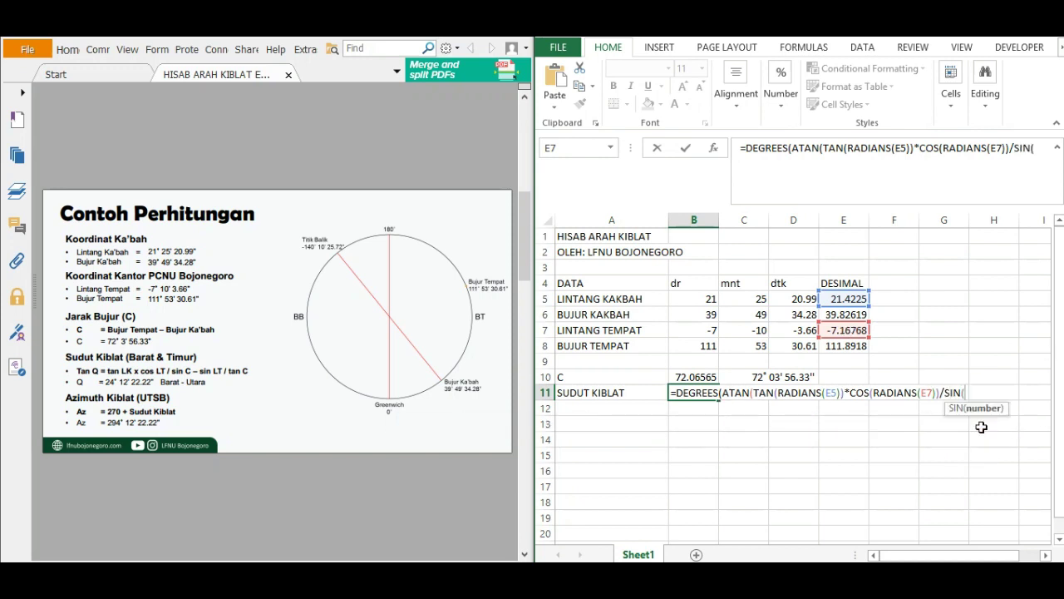
type("RADIANS(")
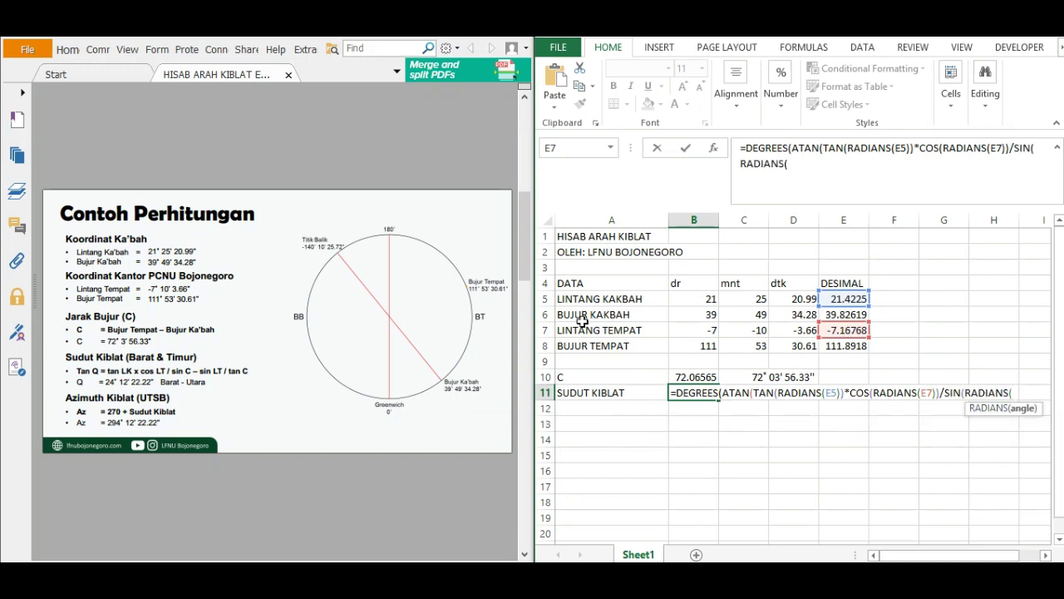
left_click(697, 378)
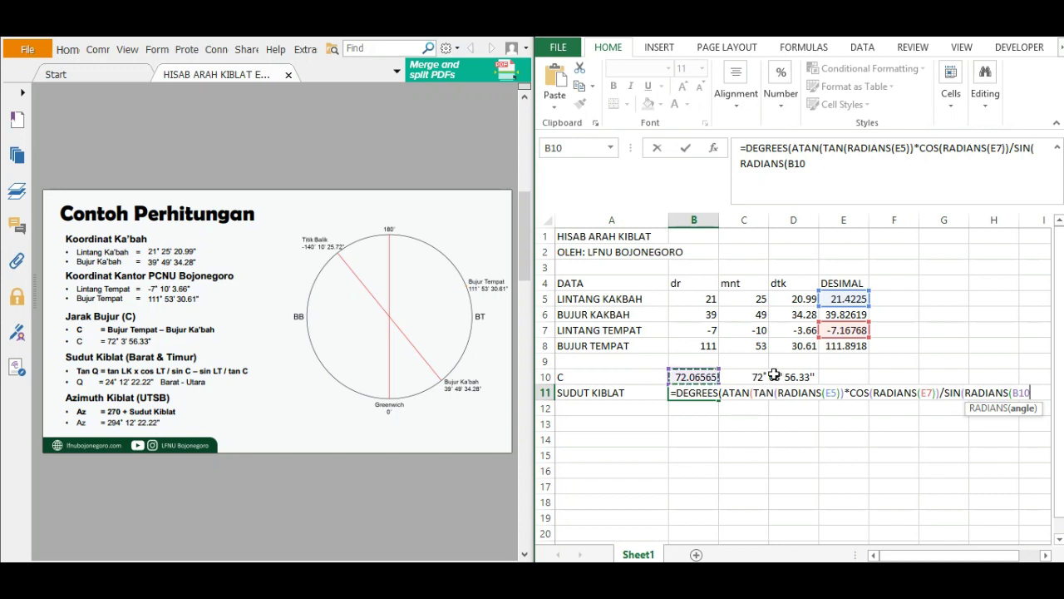
type("))")
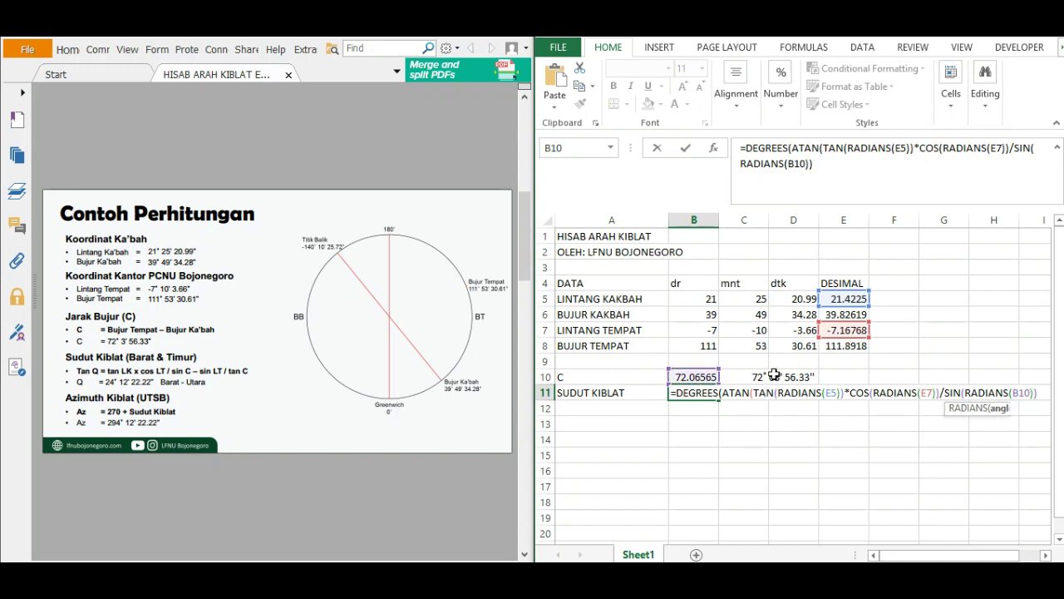
type(")")
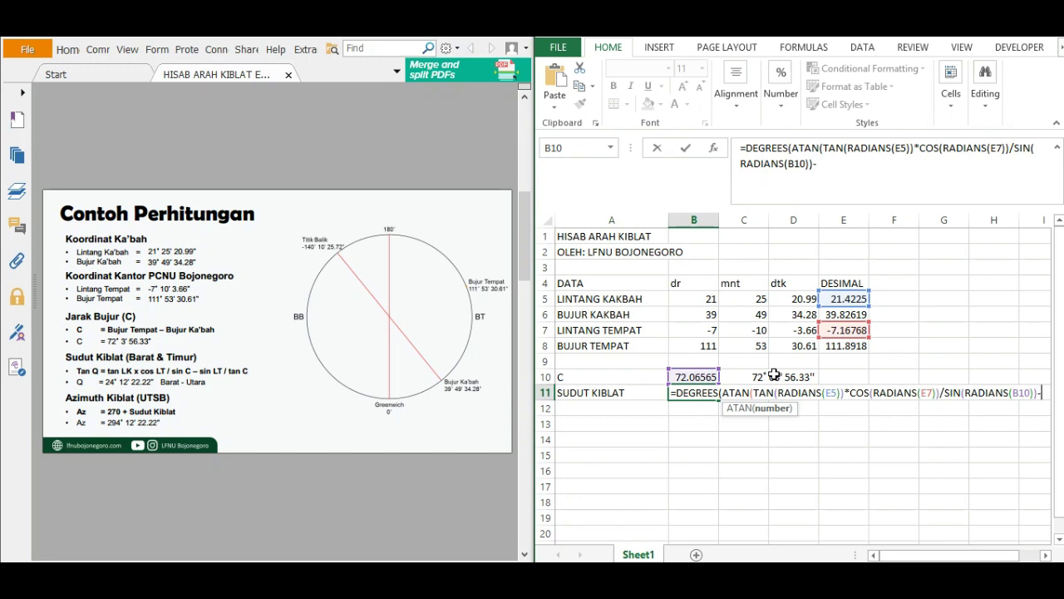
Step: Subtract the sine of the local latitude in the B11 formula with -SIN(RADIANS(E7))
type("-SIN")
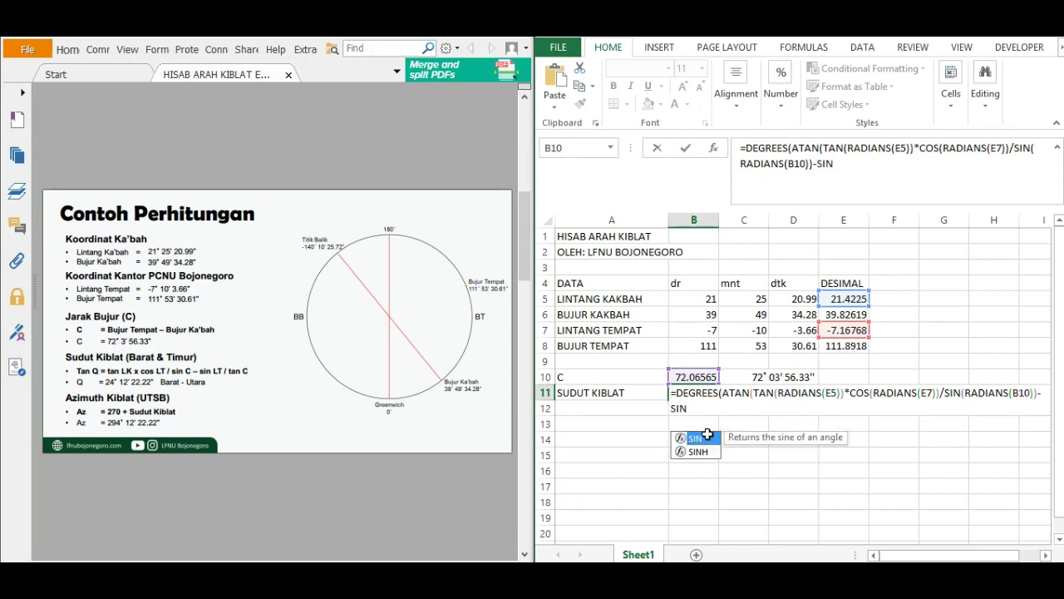
type("(RAD")
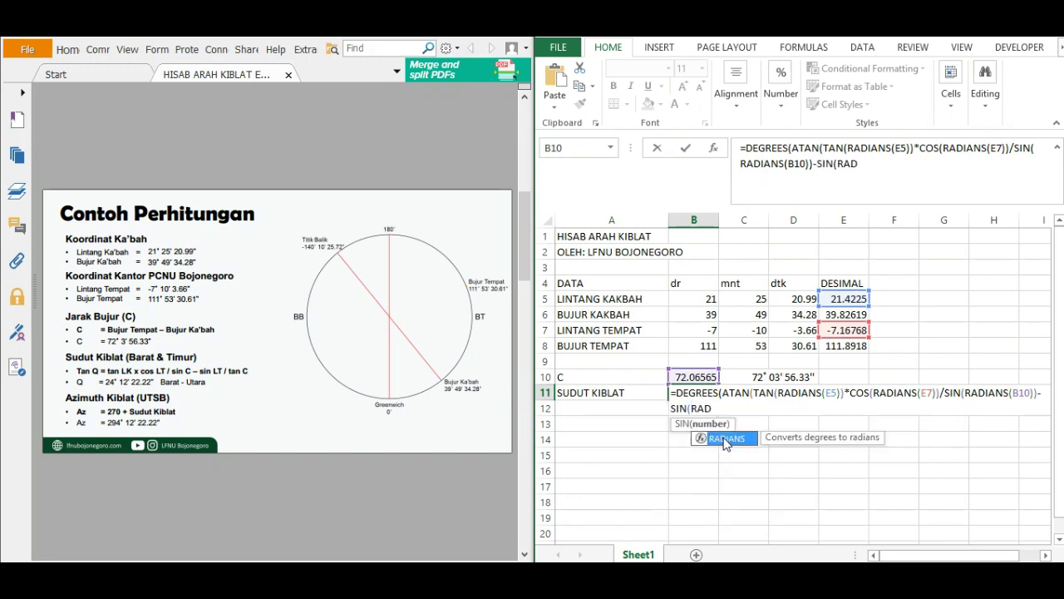
double_click(725, 439)
left_click(852, 330)
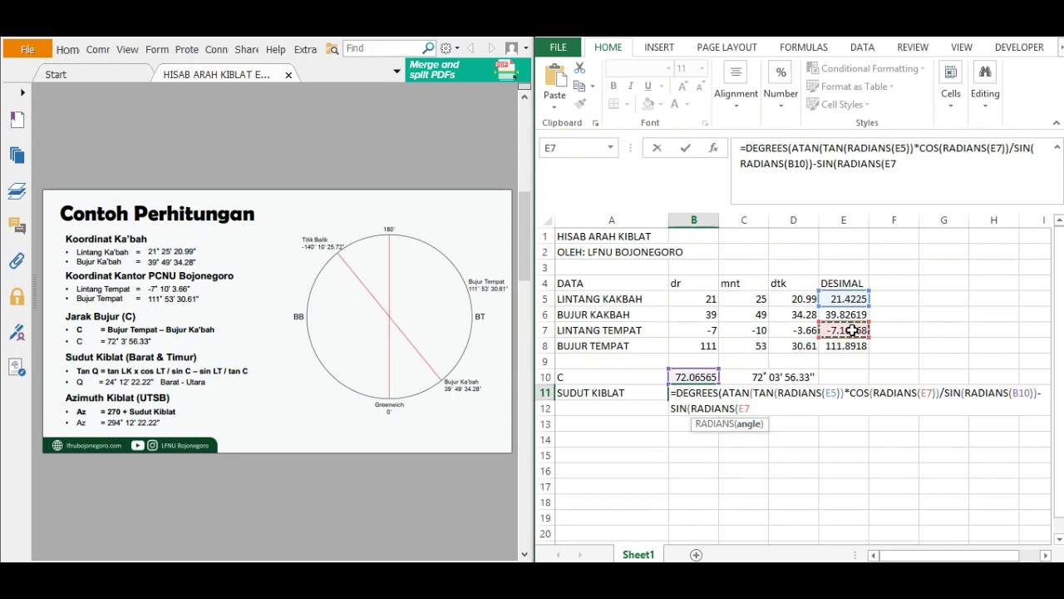
type("))")
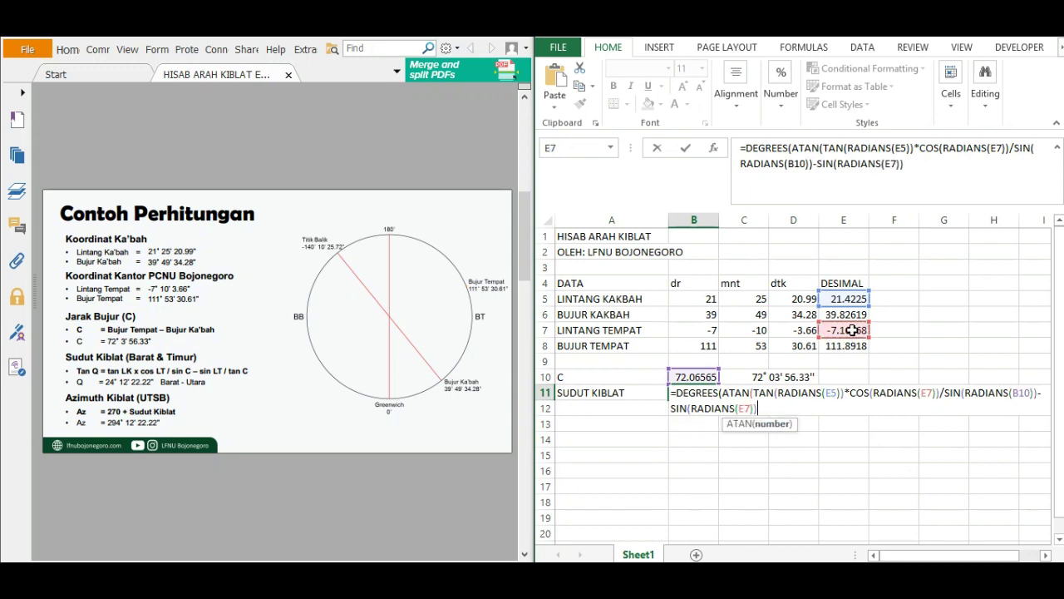
Step: Divide the last sine by the tangent of the longitude difference, /TAN(RADIANS(B10)), then close all parentheses and enter the B11 formula
type("/TA")
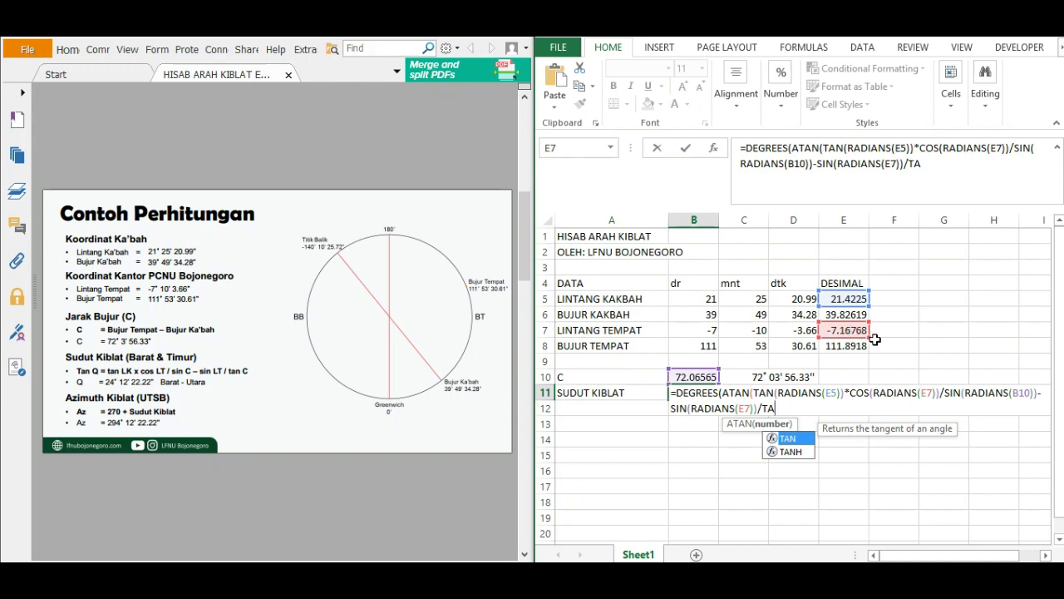
type("N(RA")
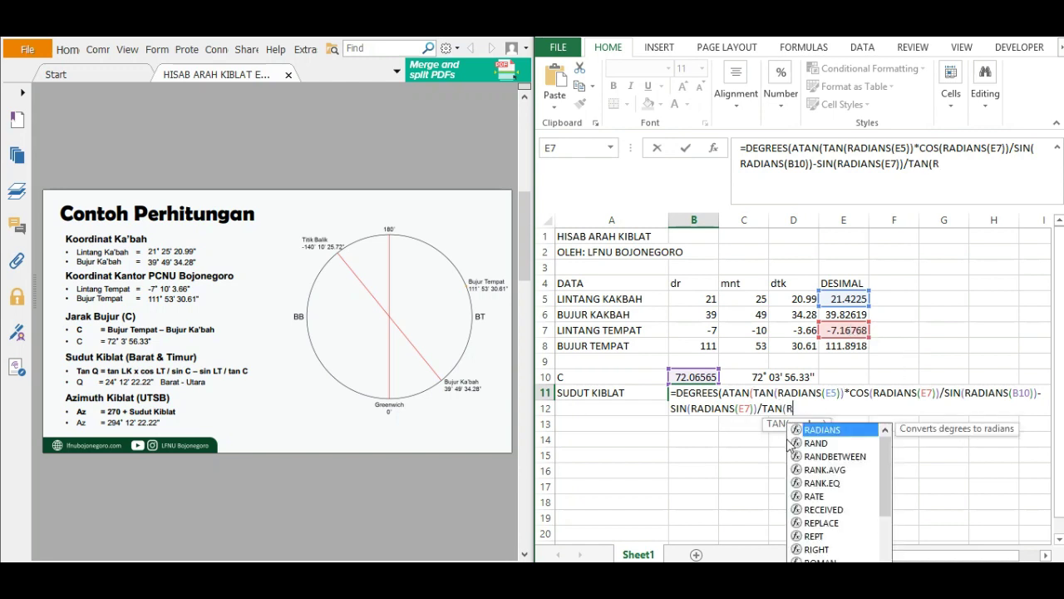
double_click(838, 441)
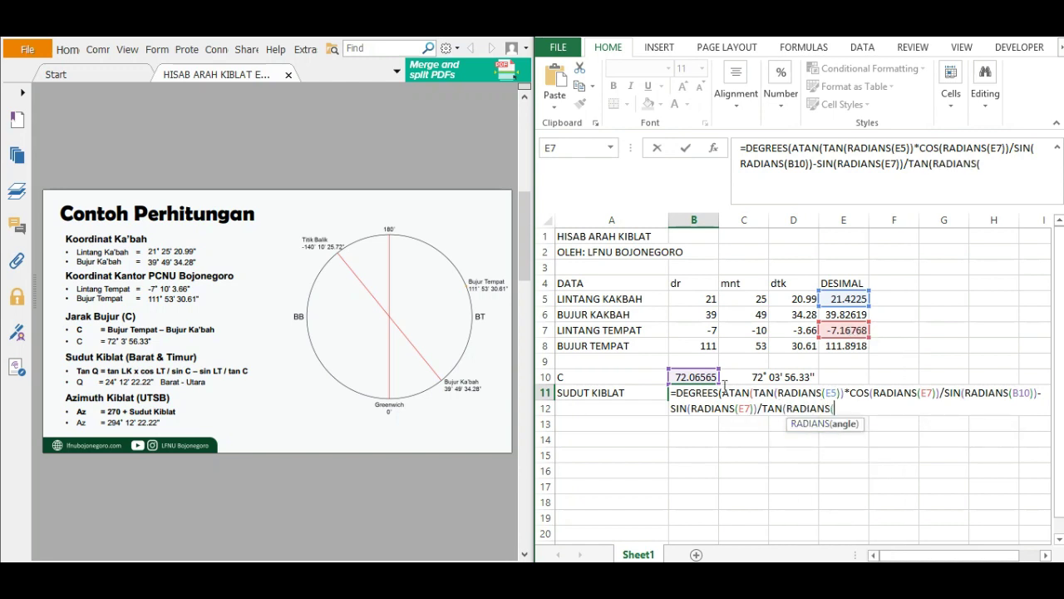
left_click(693, 378)
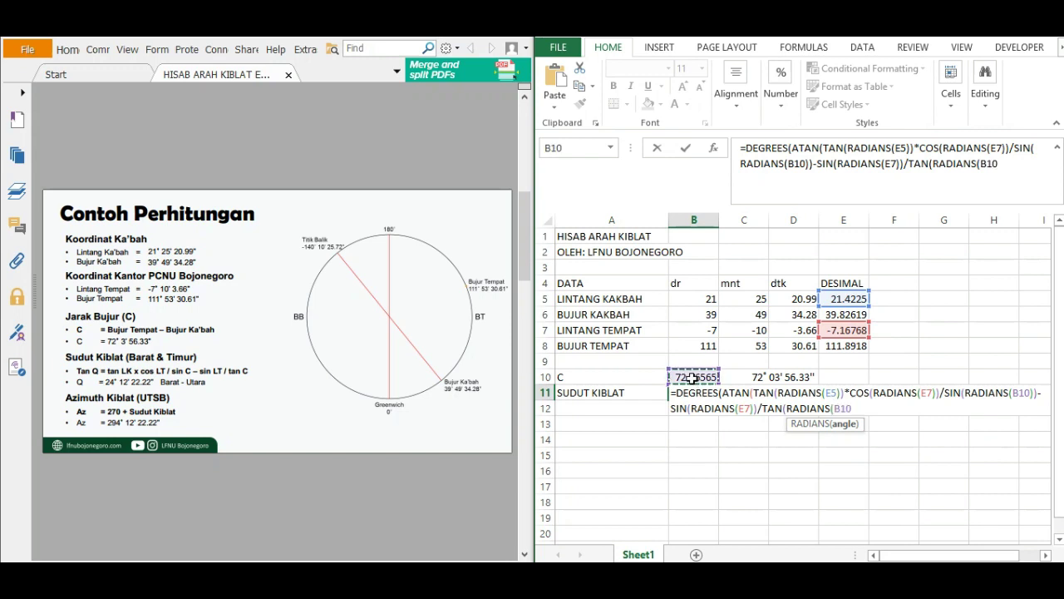
type(")")
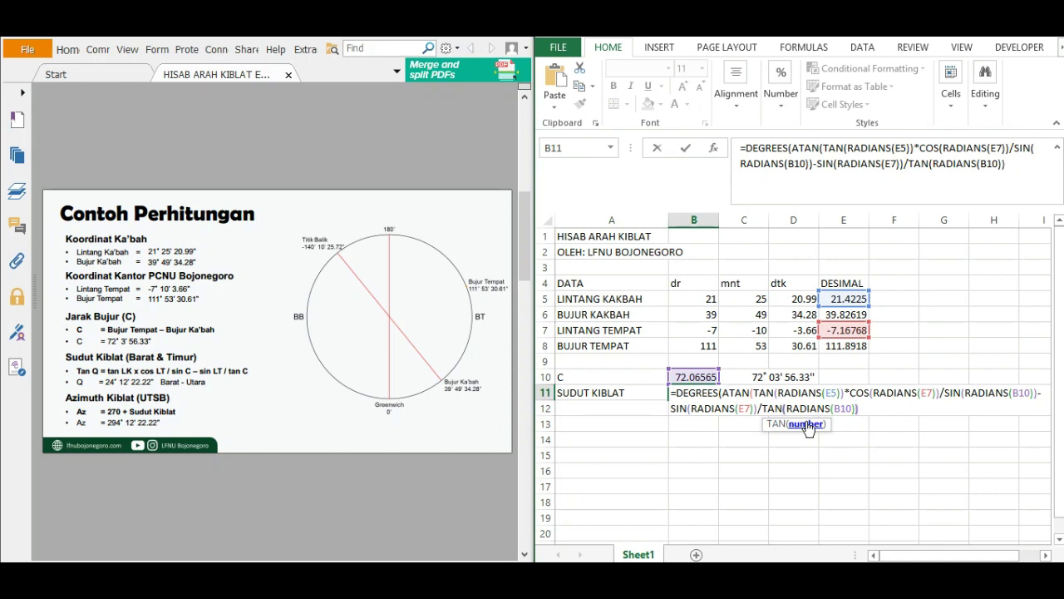
type("))")
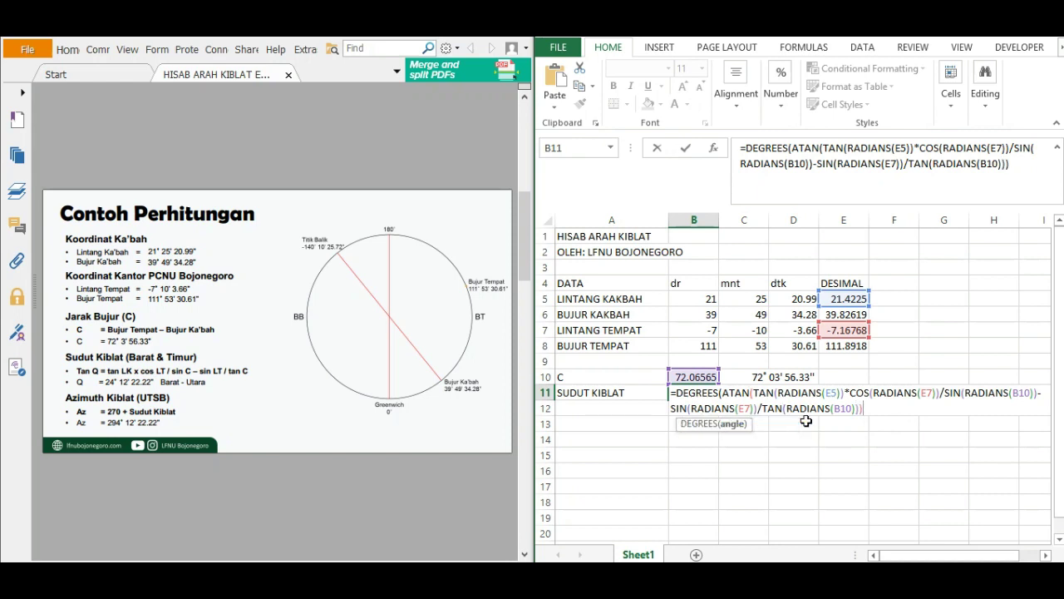
type(")")
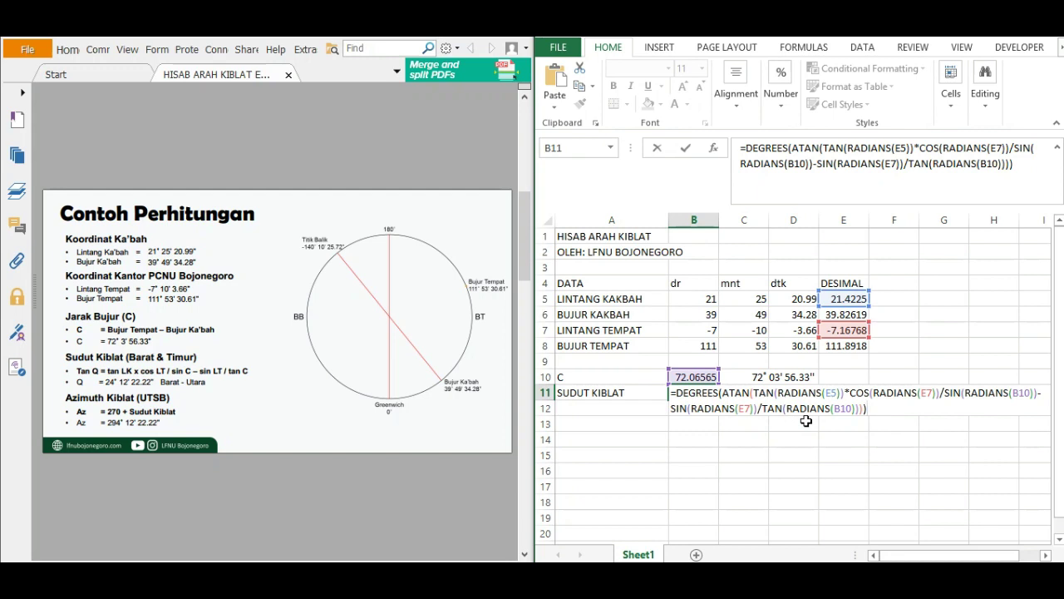
key("Return")
Step: Fill the degrees-minutes-seconds formula from merged cell C10 down to row 11
left_click(782, 381)
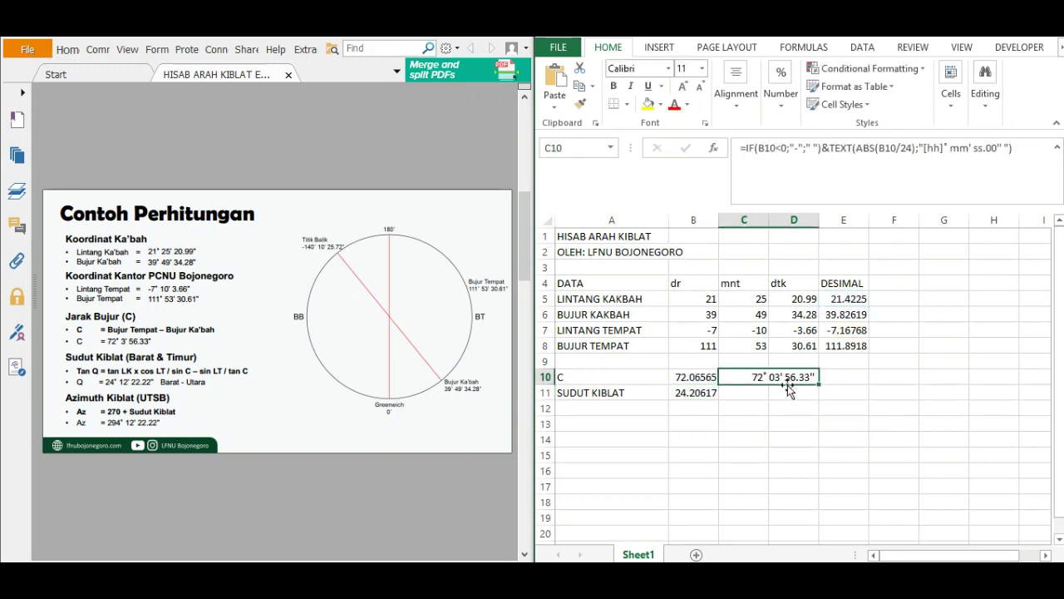
left_click_drag(820, 394, 773, 399)
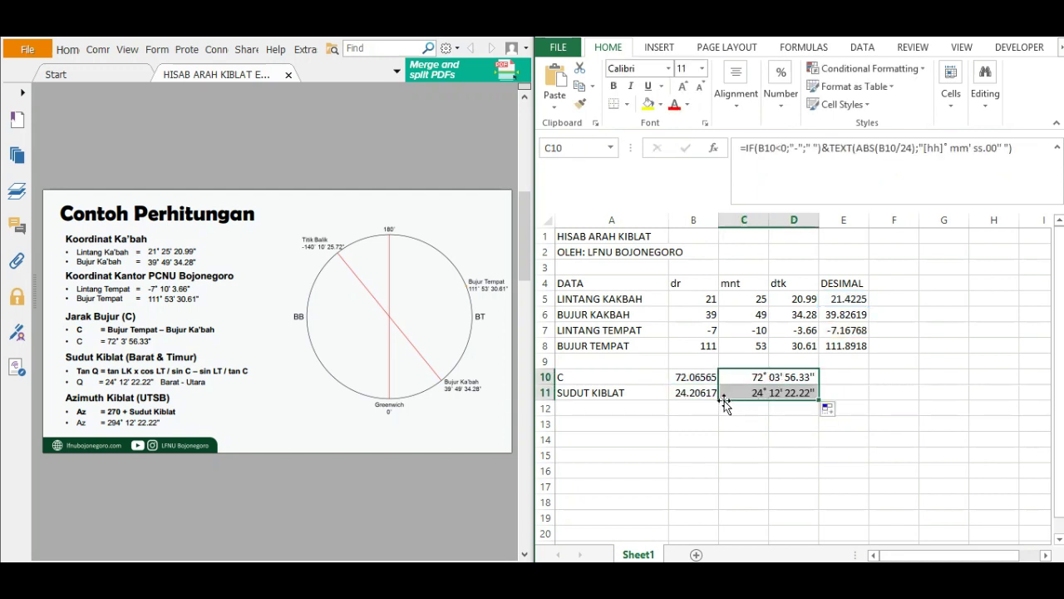
left_click(758, 397)
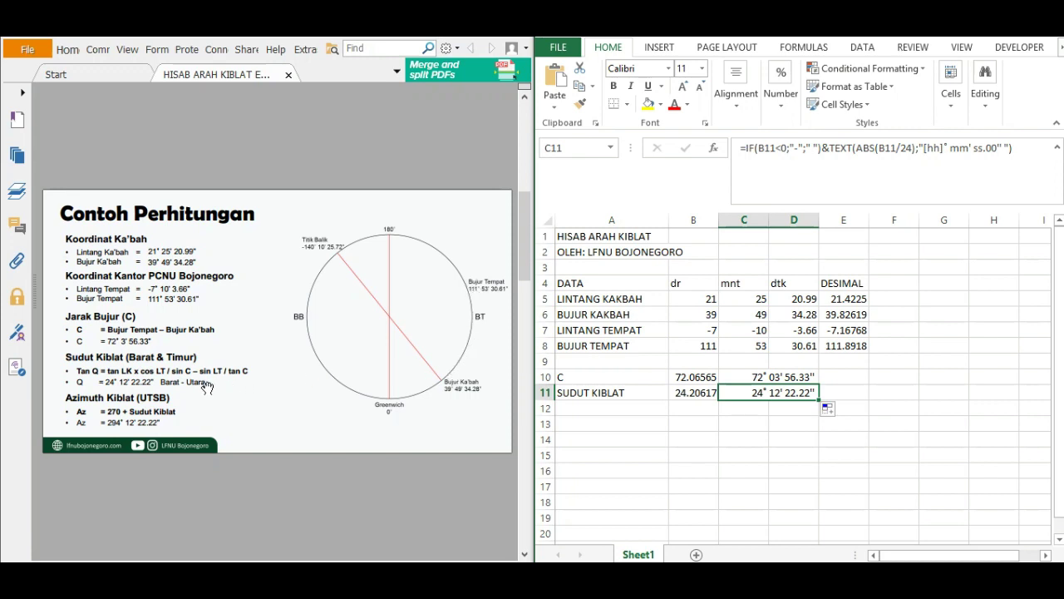
left_click(686, 392)
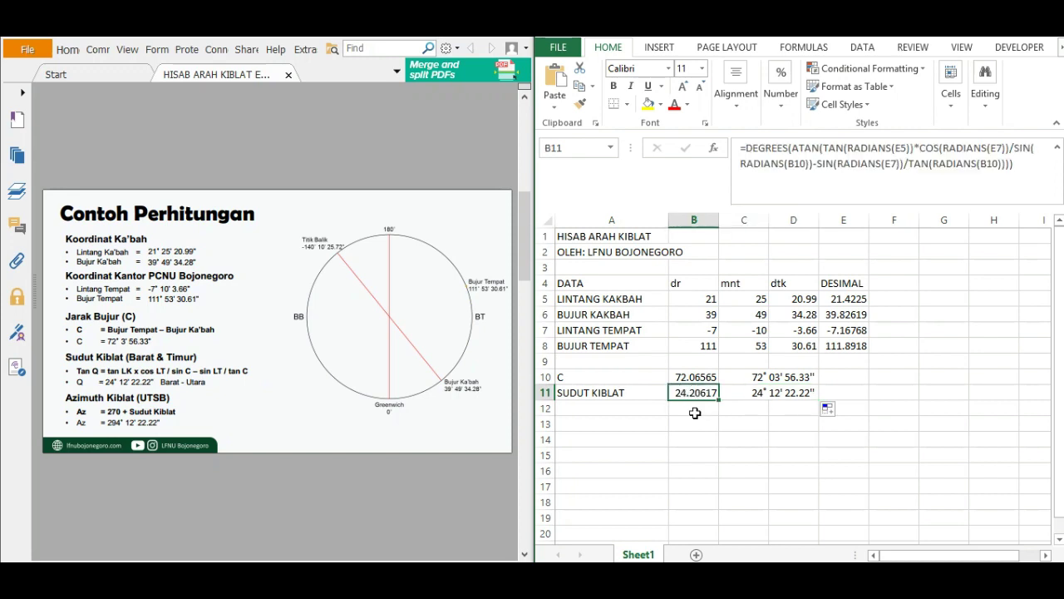
left_click(693, 409)
left_click(695, 393)
left_click(691, 421)
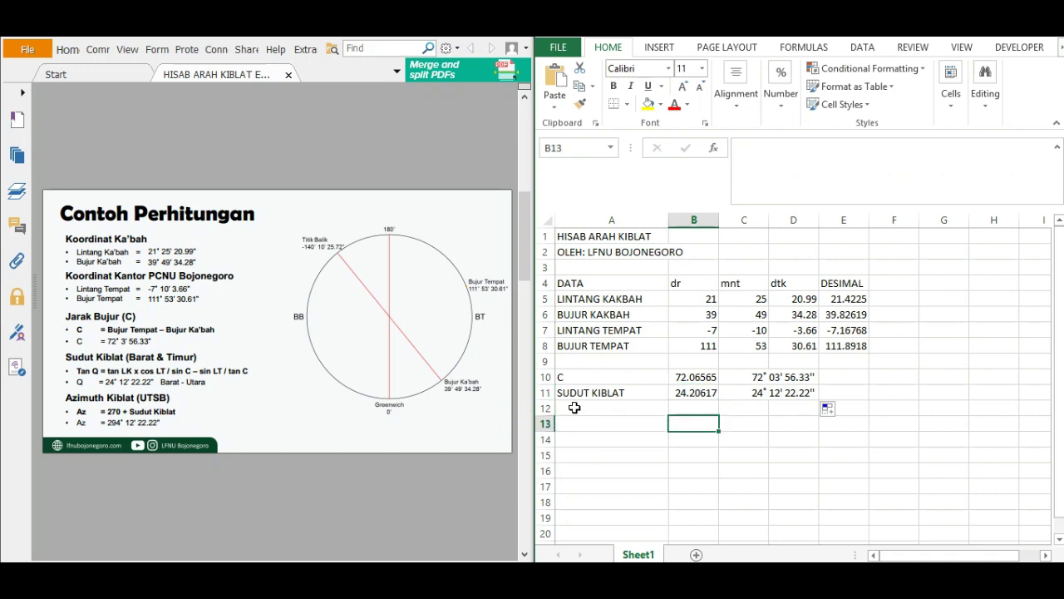
Step: Label cell A12 as AZIMUTH KIBLAT
left_click(587, 408)
type("AZIMU")
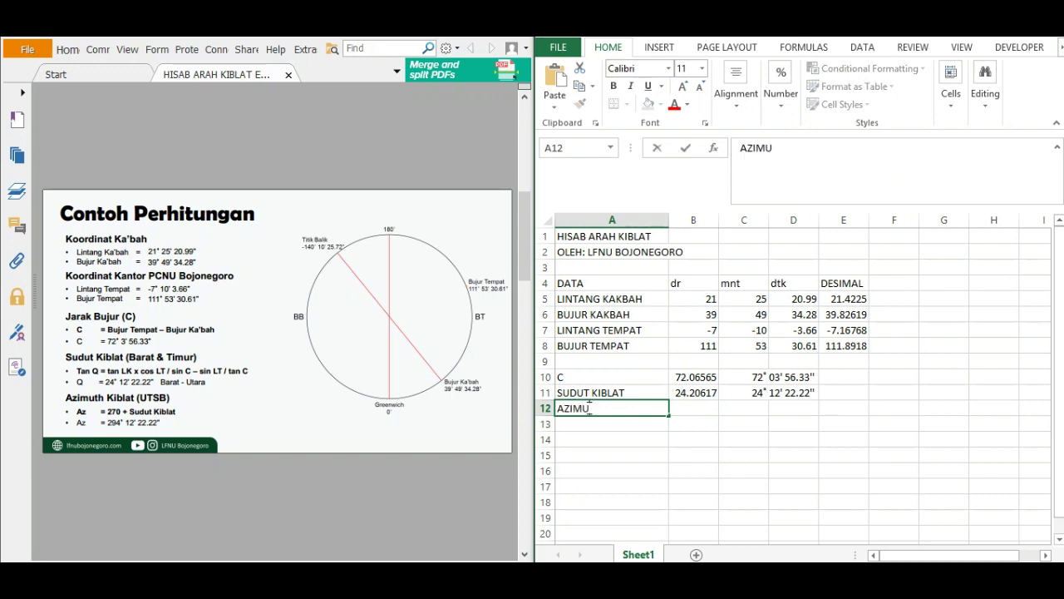
type("TH KIBLAT")
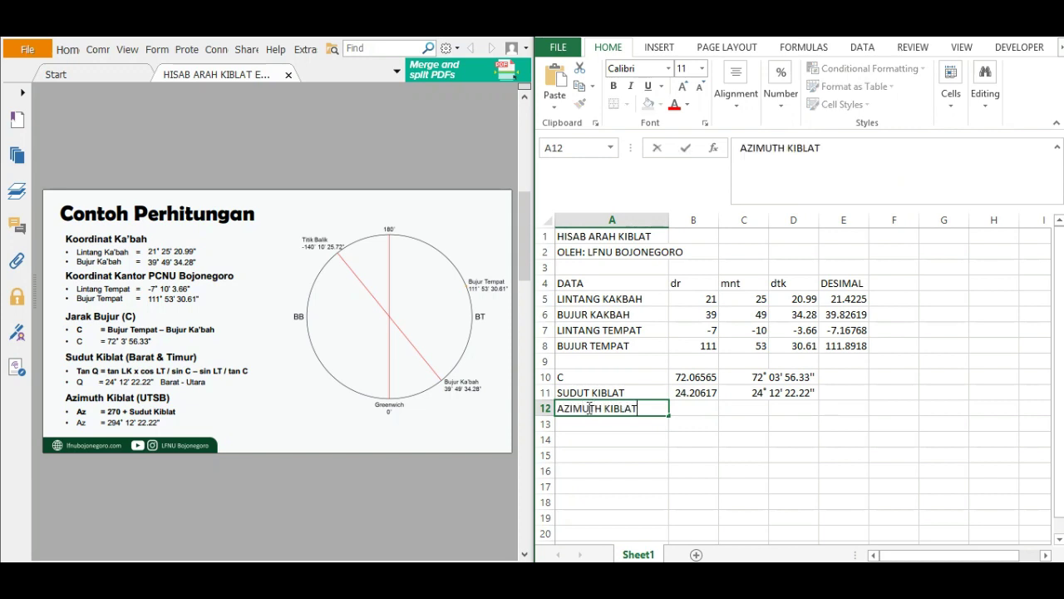
key("Tab")
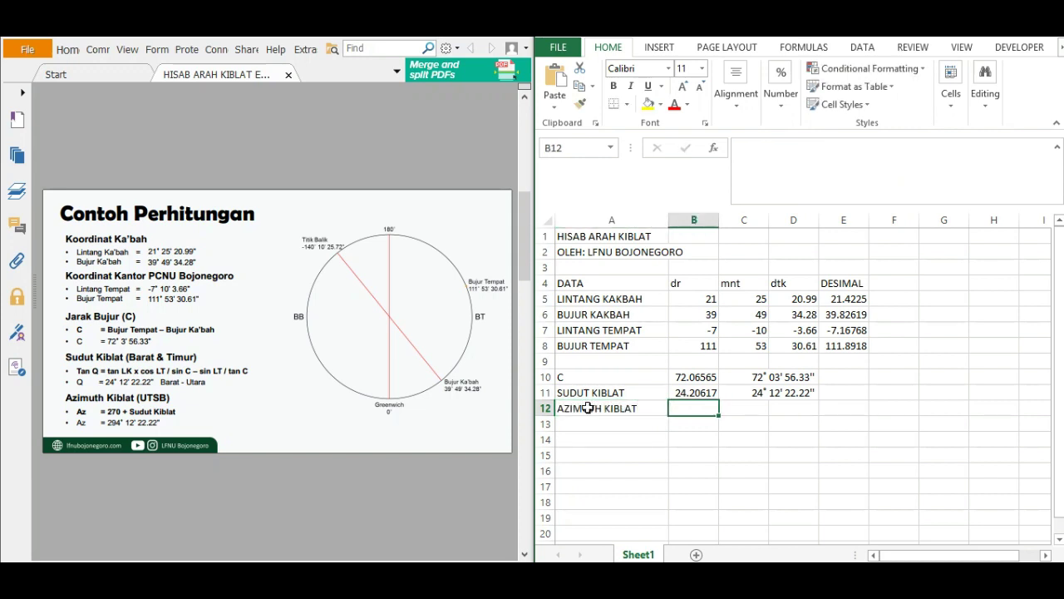
Step: Calculate the qibla azimuth in B12 with =270+B11, following the compass diagram on the next PDF page
left_click(204, 396)
scroll(204, 396, "down", 1)
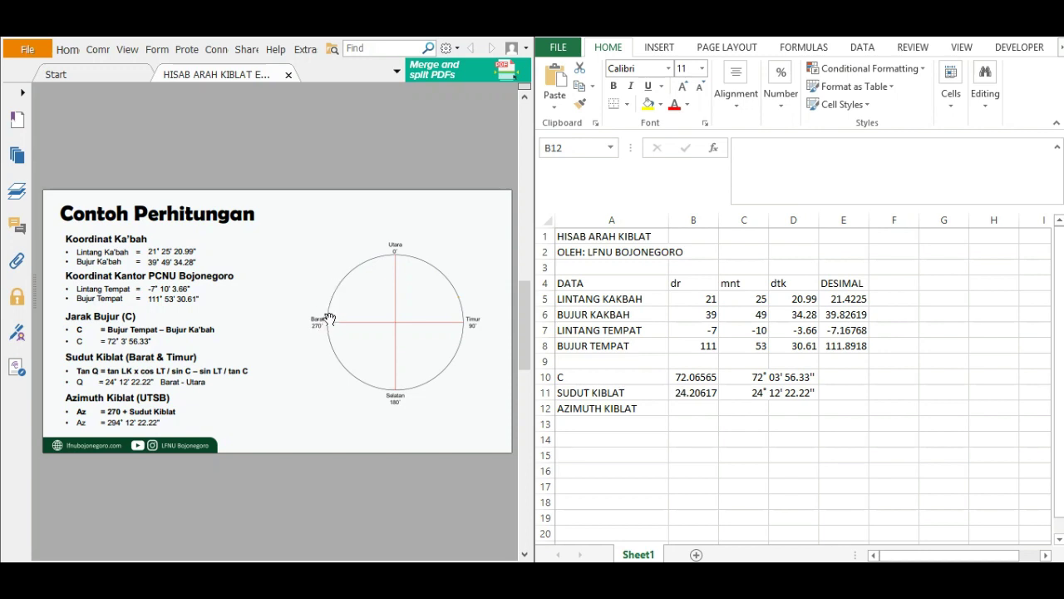
left_click(701, 406)
type("=270+")
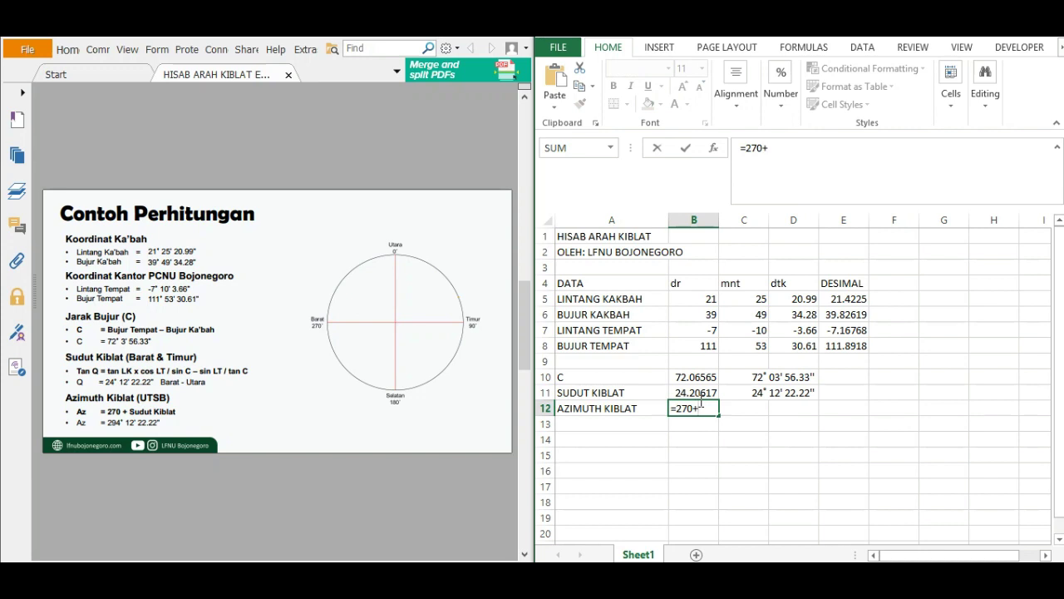
left_click(700, 391)
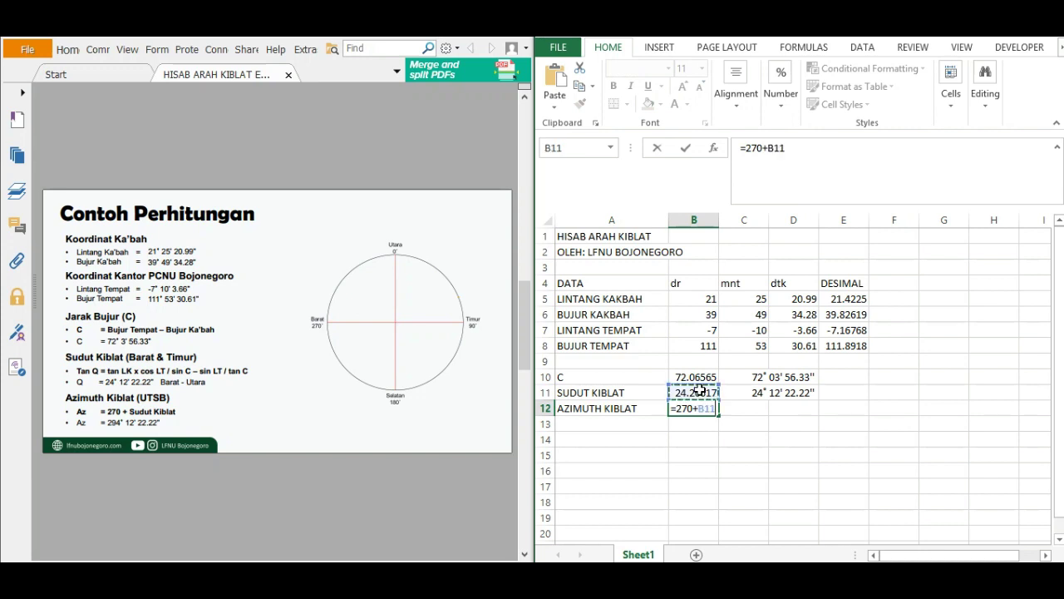
key("Return")
Step: Fill the degrees-minutes-seconds formula from merged cell C11 down to row 12
left_click(758, 394)
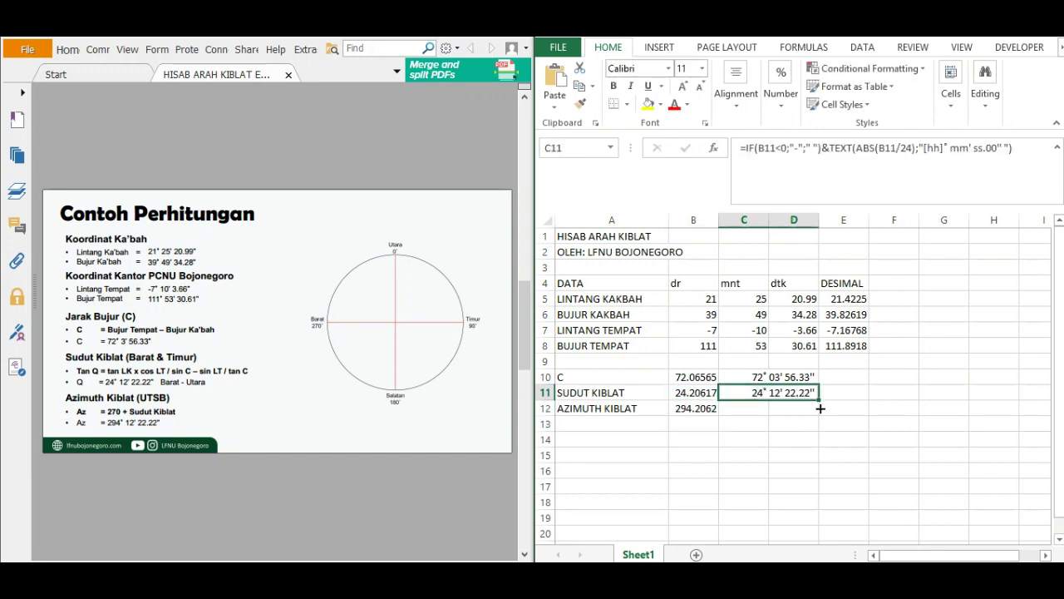
left_click_drag(818, 400, 810, 414)
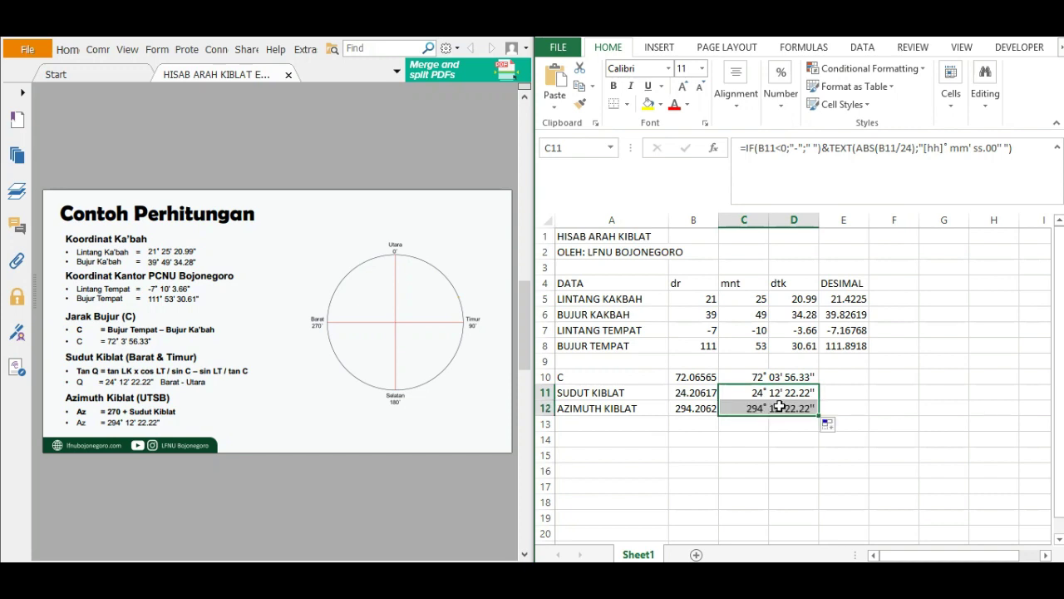
left_click(778, 407)
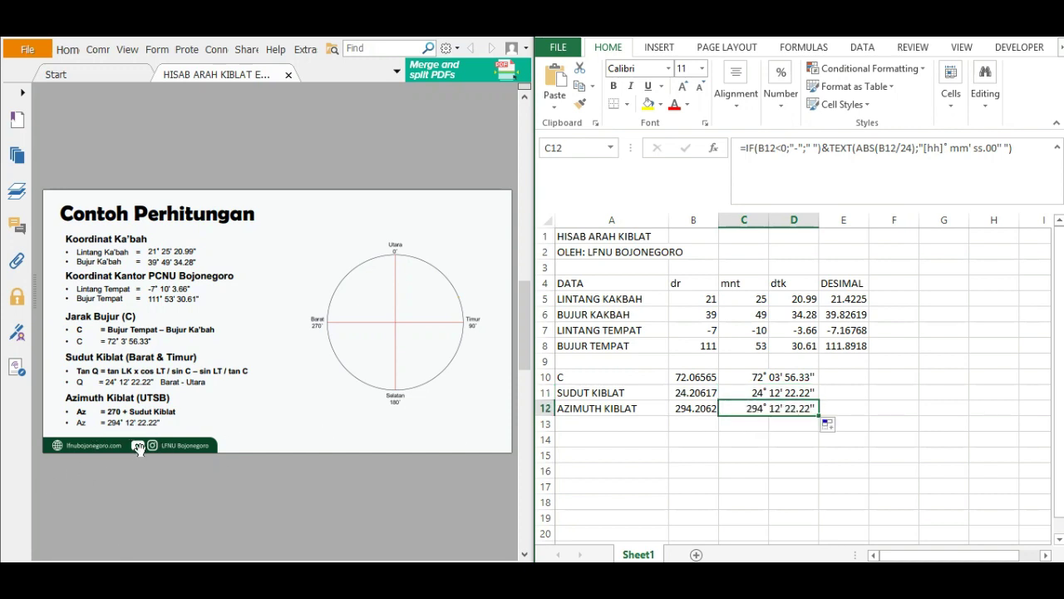
left_click(756, 442)
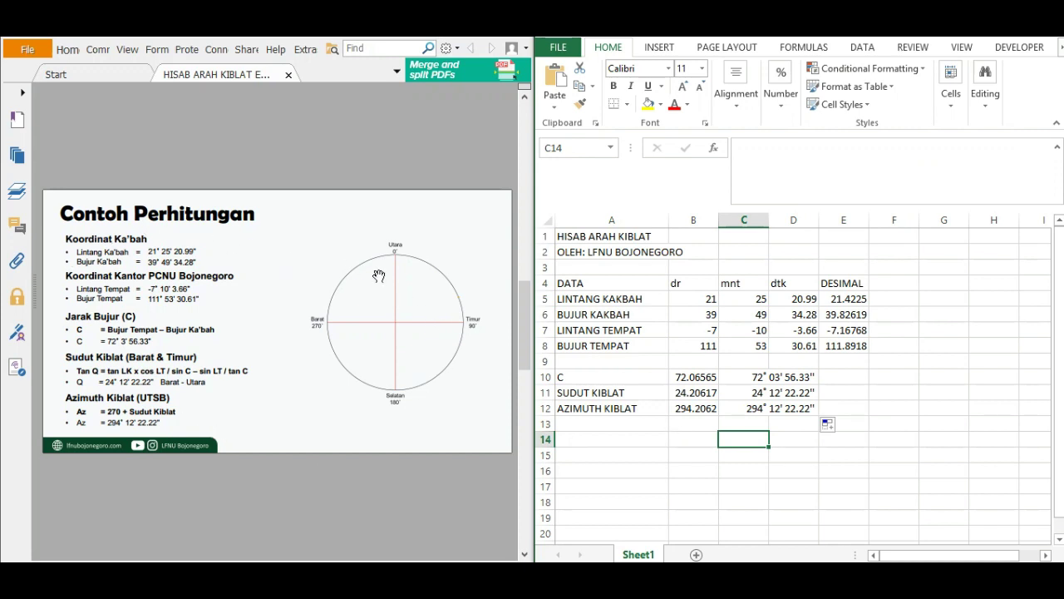
Step: Bring up the PDF's Hisab Arah Kiblat Global page and clear the longitude-difference formula in B10 down to its equals sign
left_click(359, 334)
scroll(359, 334, "down", 1)
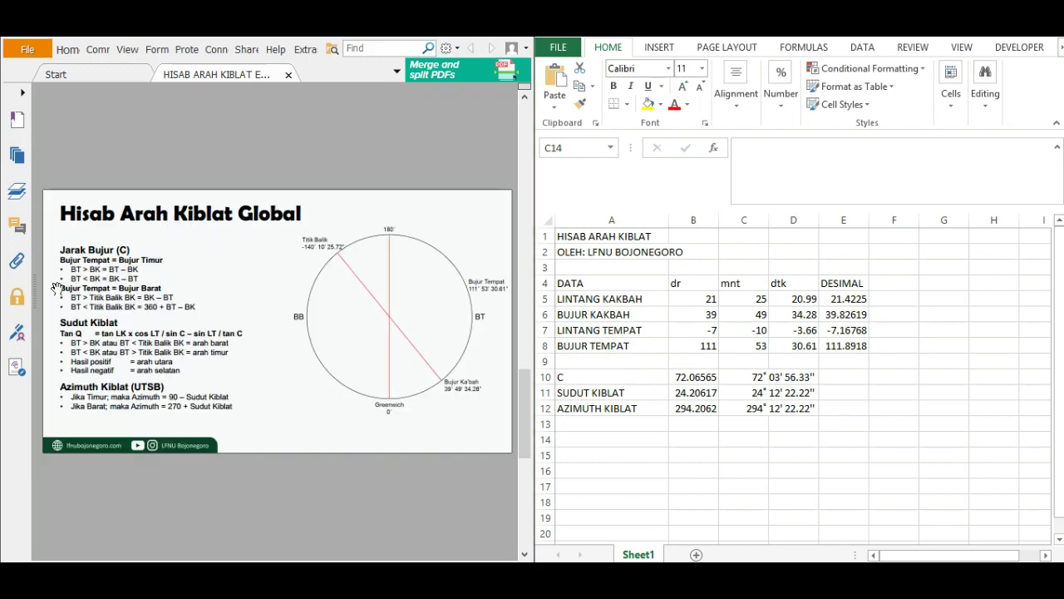
left_click(688, 377)
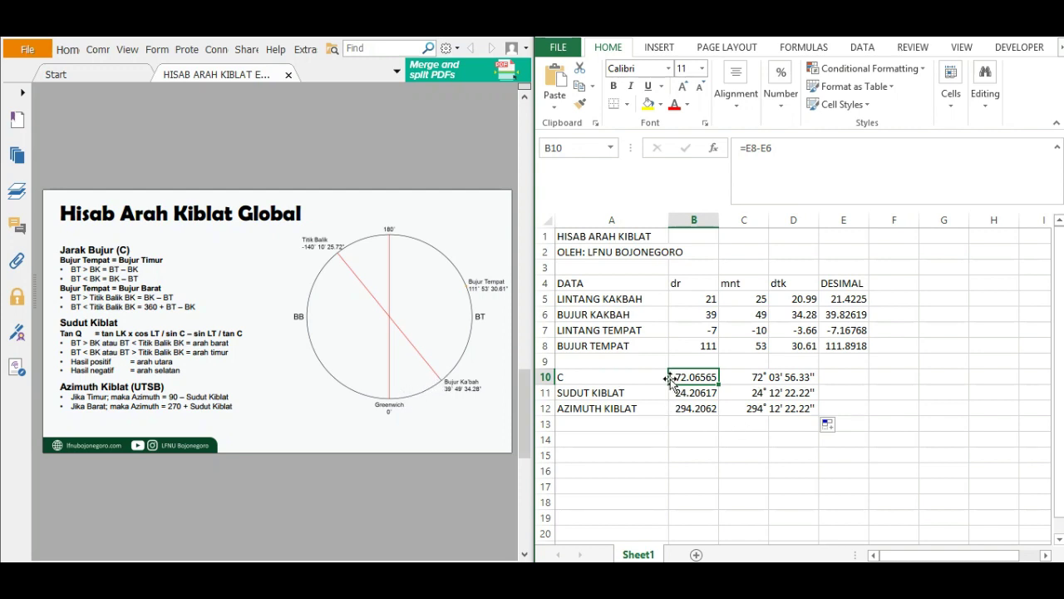
left_click(811, 156)
key("BackSpace")
key("BackSpace")
key("BackSpace")
key("BackSpace")
key("BackSpace")
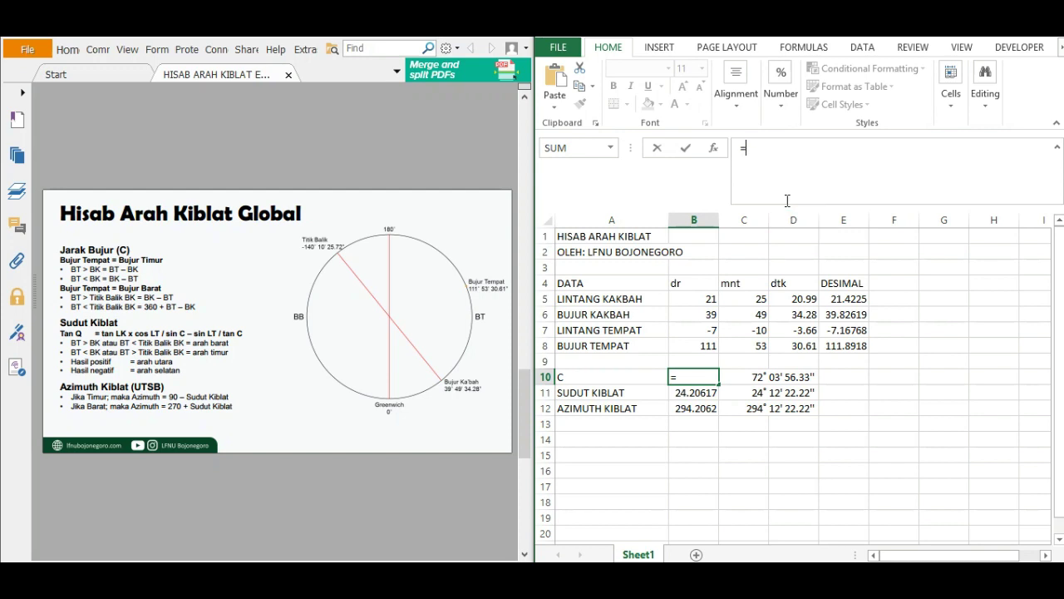
Step: Start the B10 formula with an IF whose condition is AND(E8>0;E8>E6)
type("IF")
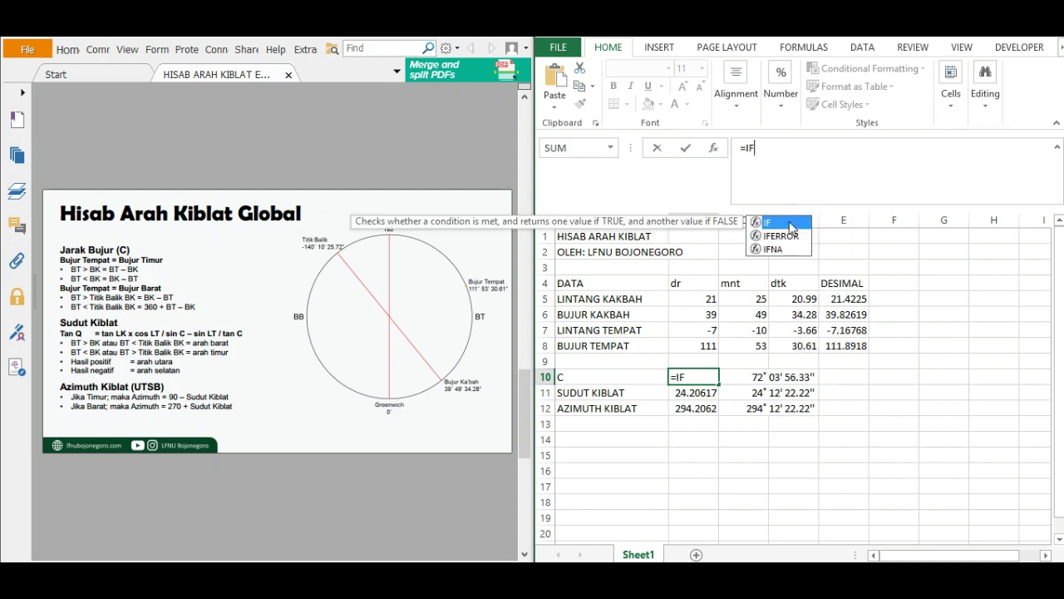
type("(")
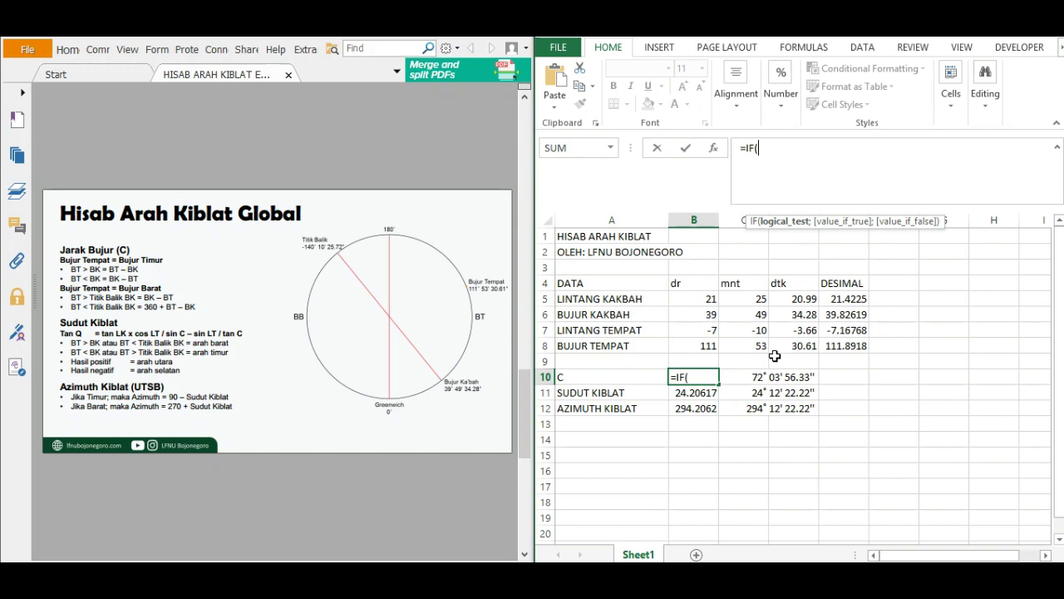
left_click(844, 345)
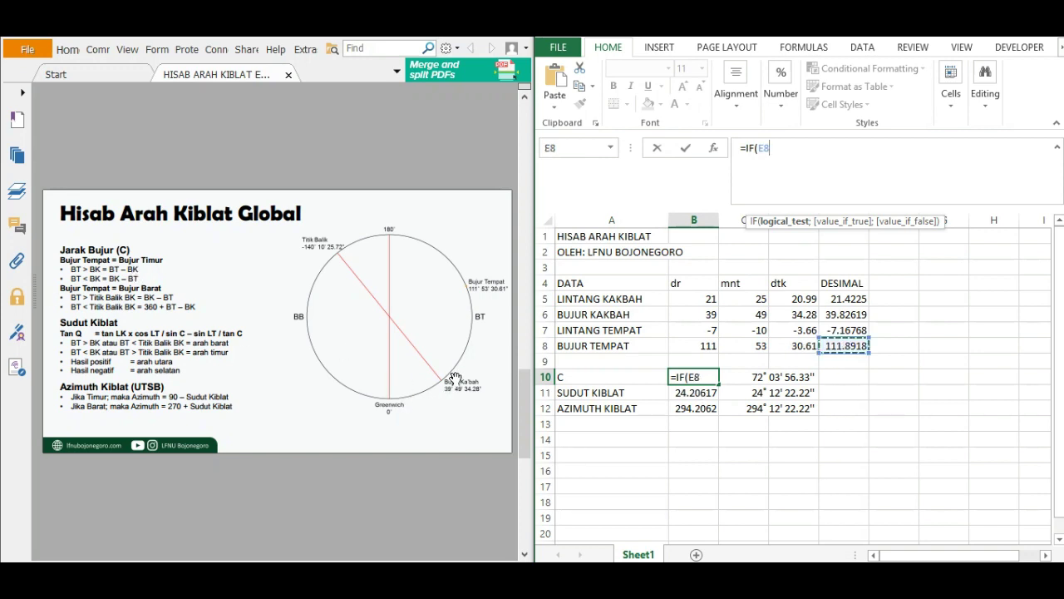
type(">0")
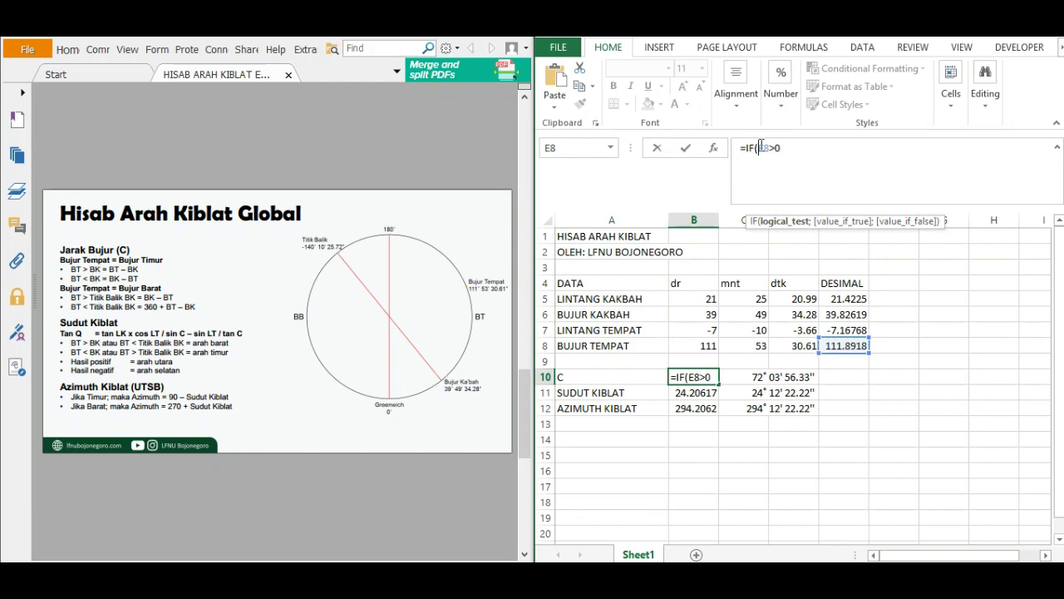
type("AND")
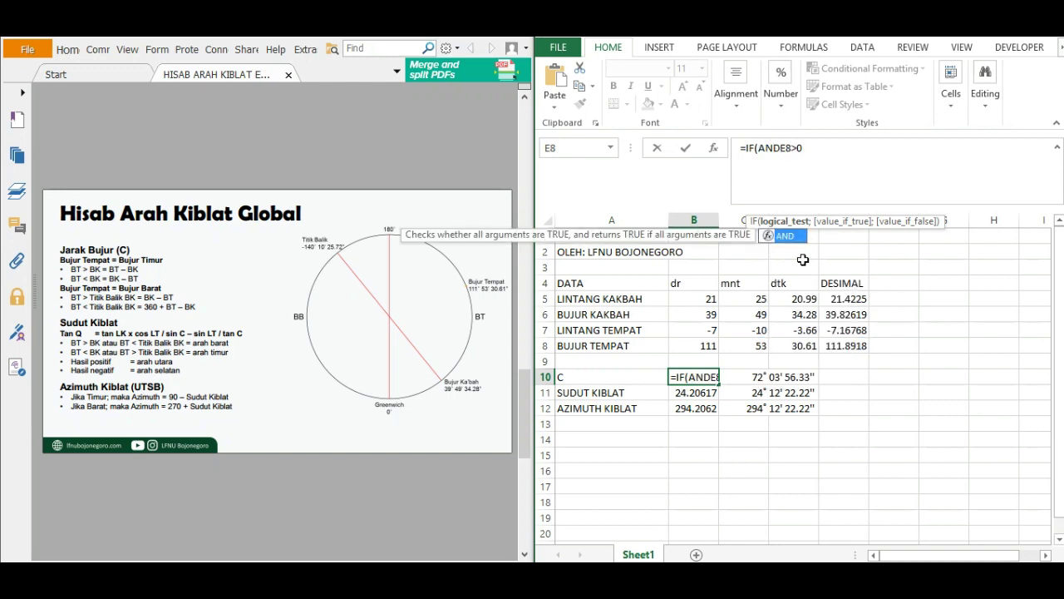
double_click(785, 236)
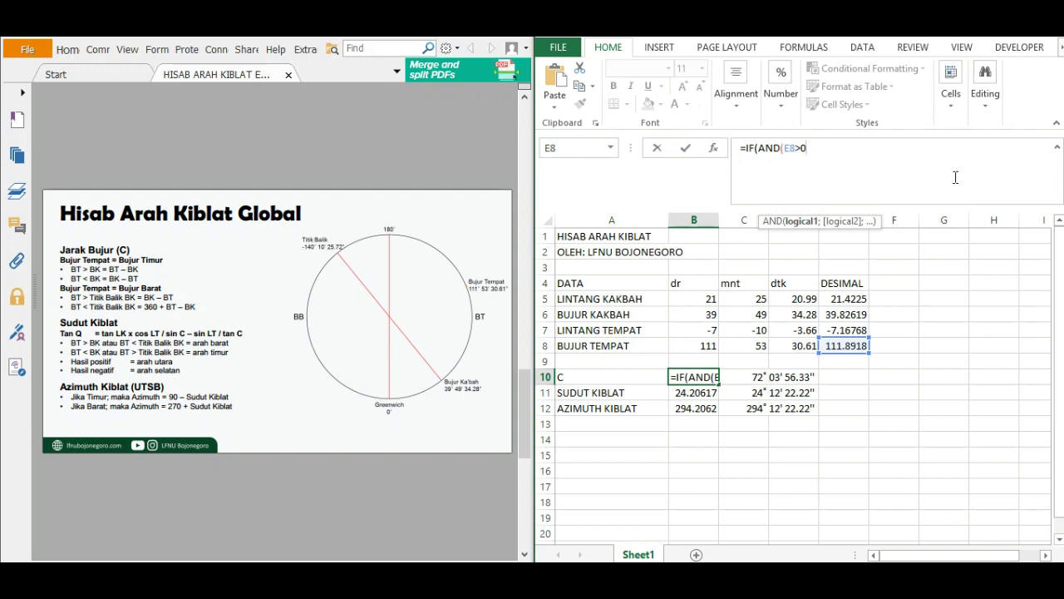
type(";")
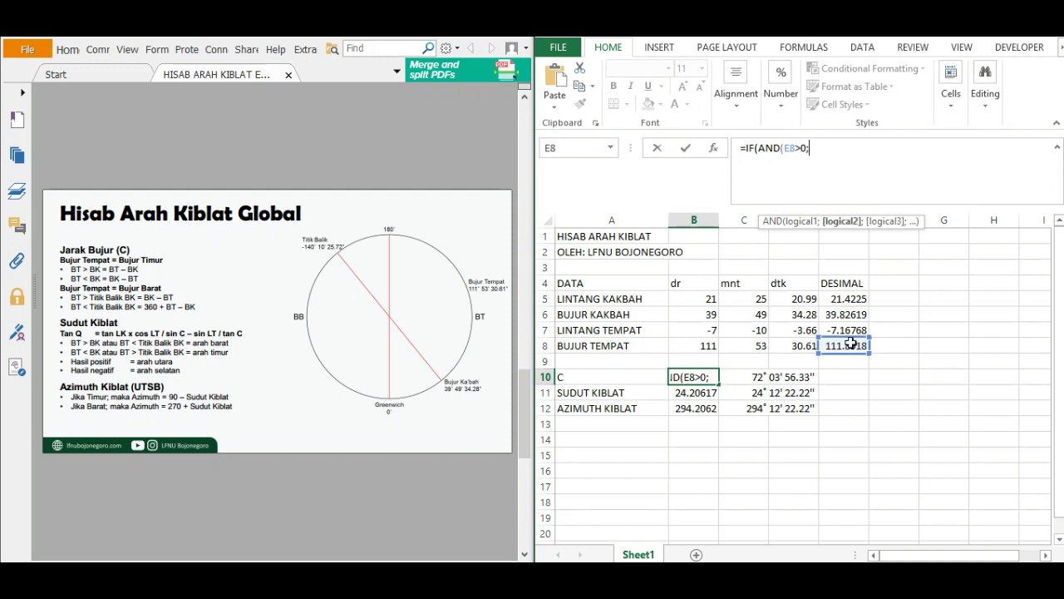
left_click(849, 347)
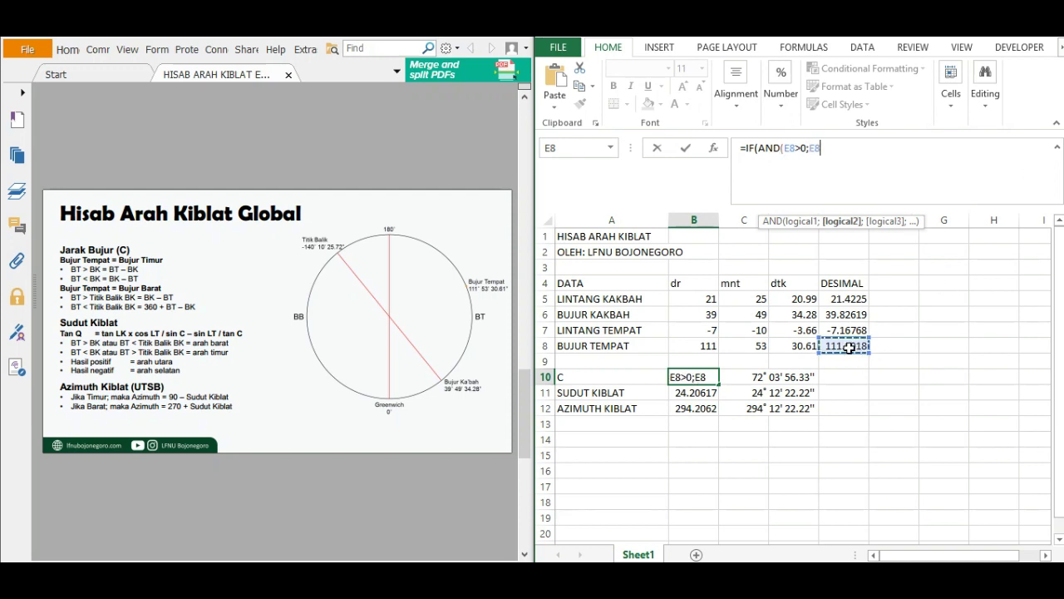
type(">")
left_click(844, 316)
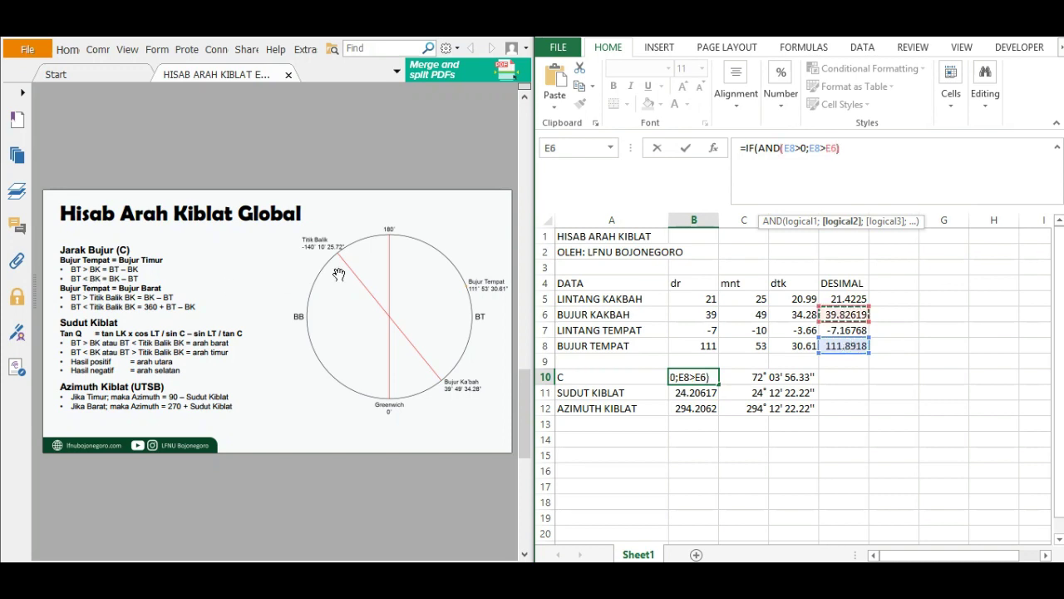
Step: Add E8-E6 as the value-if-true of the IF in B10
type(";")
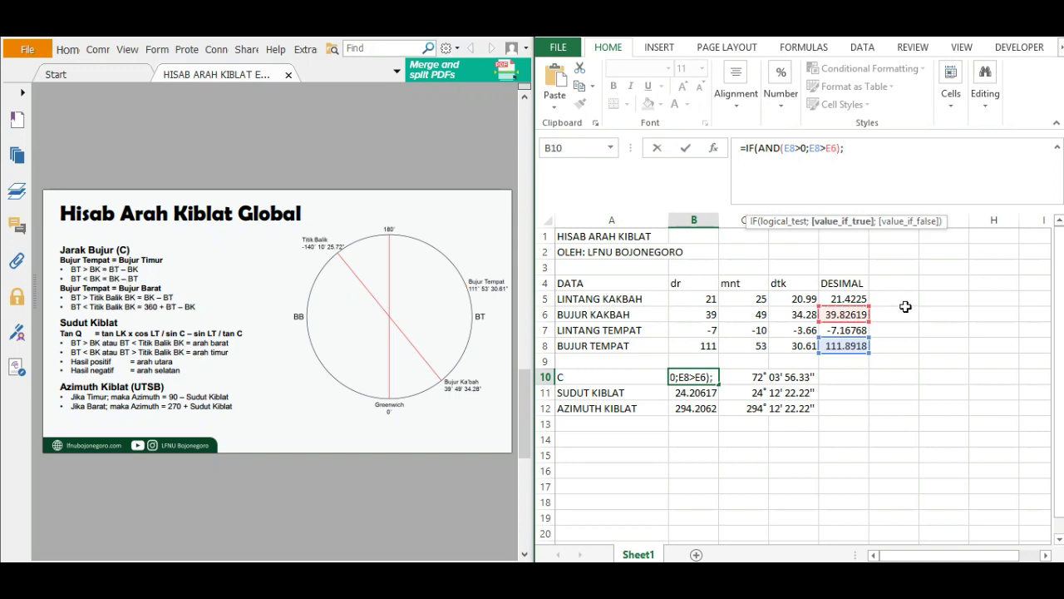
left_click(846, 347)
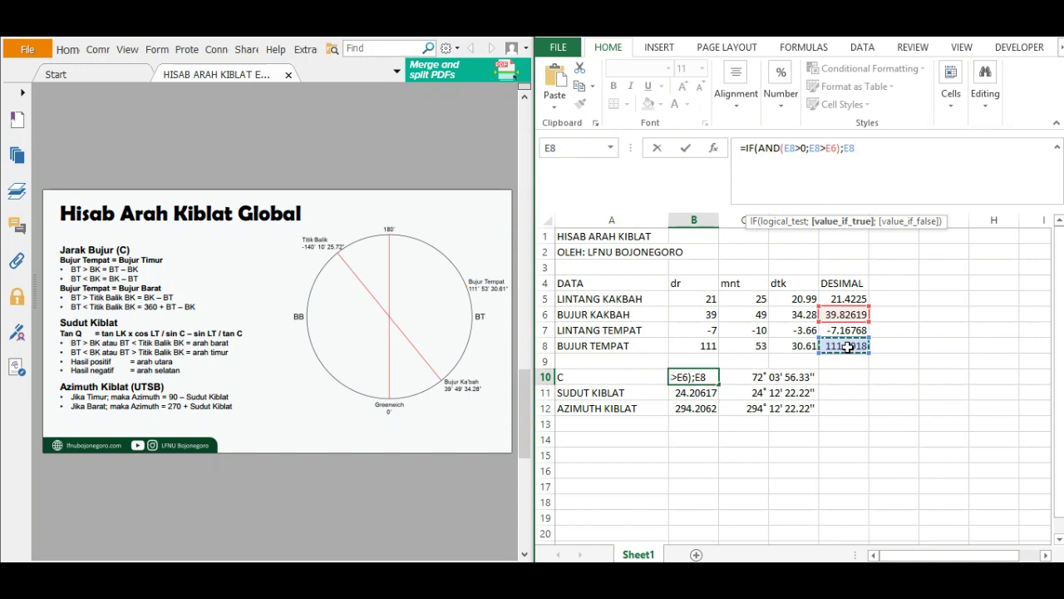
type("-")
left_click(839, 314)
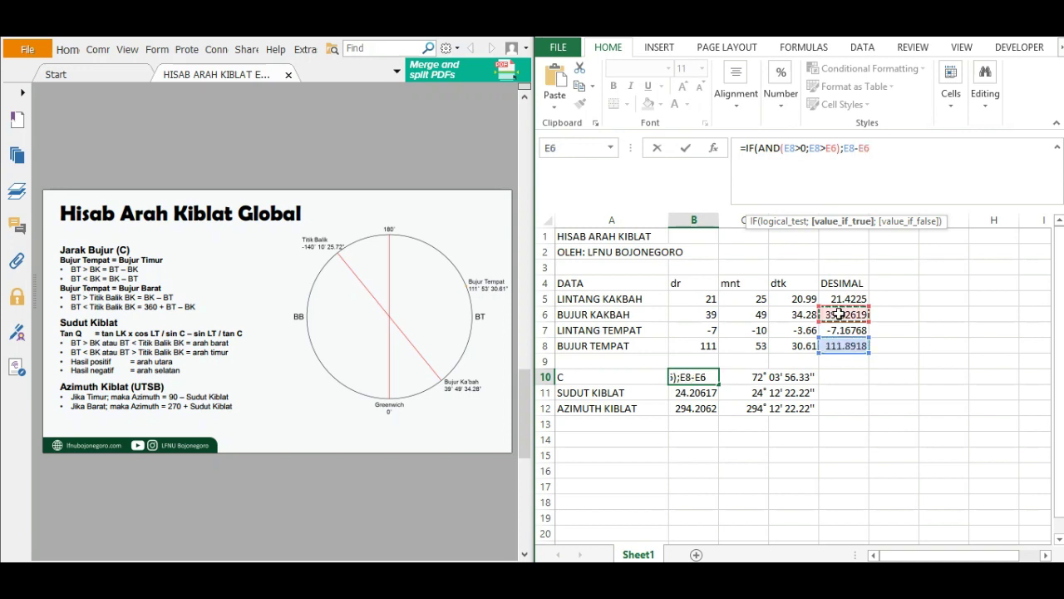
type(";")
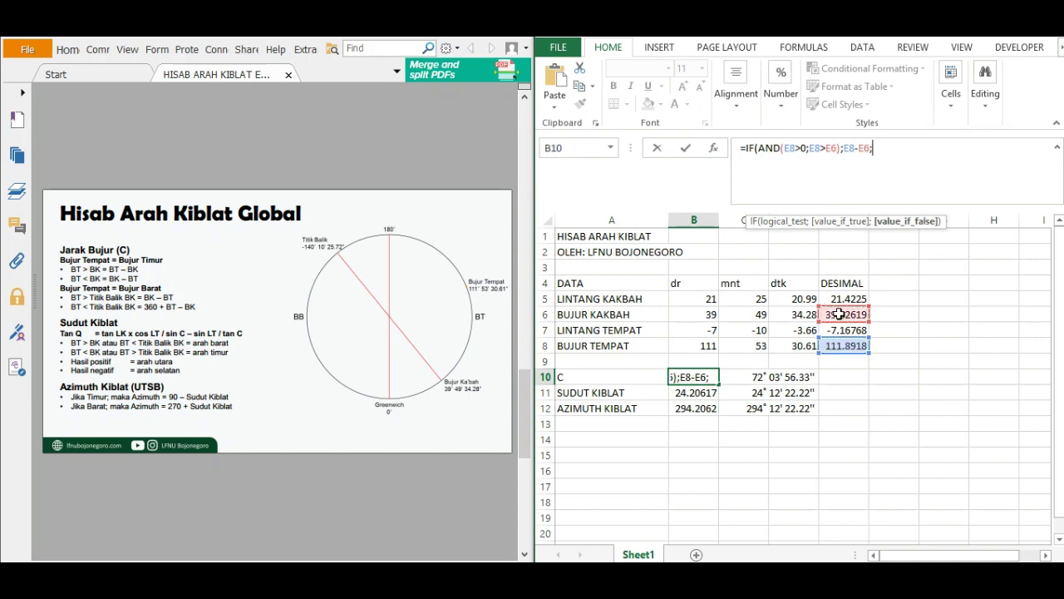
Step: Nest a second IF in the B10 formula with the condition AND(E8>0;E8<E6)
type("IF")
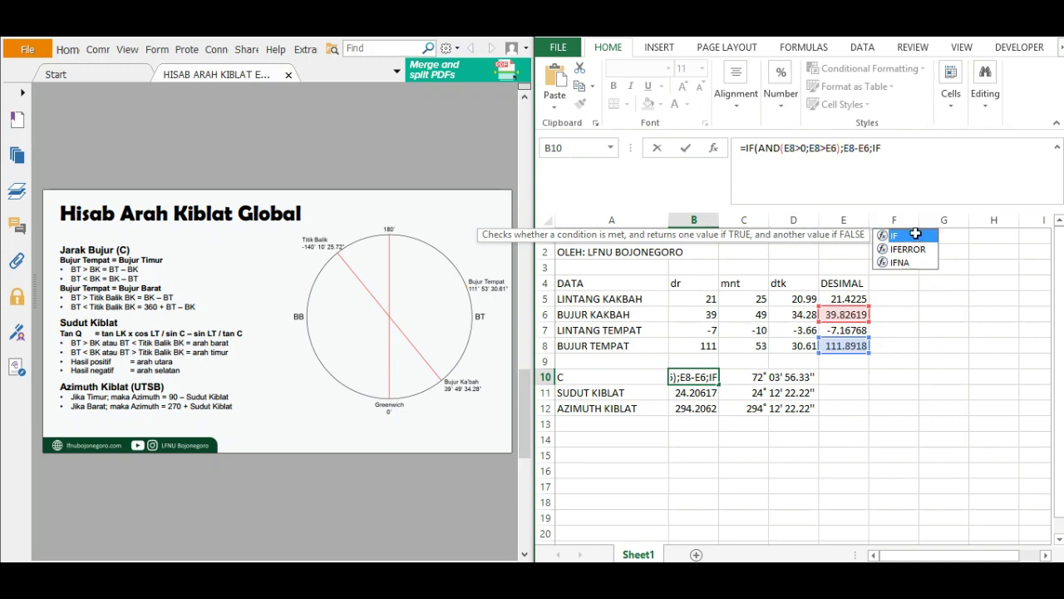
type("(AND")
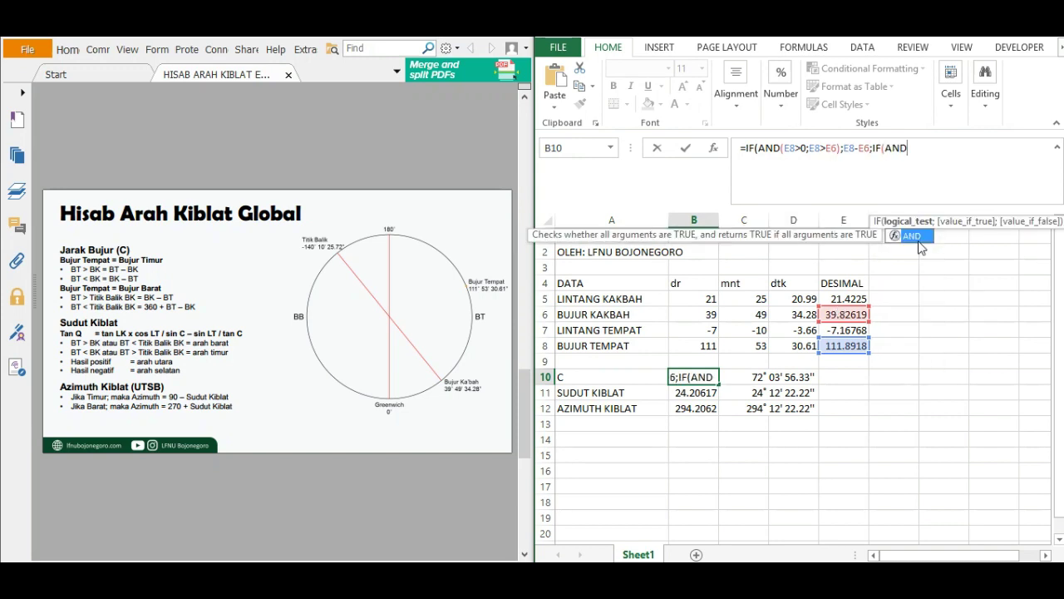
type("(")
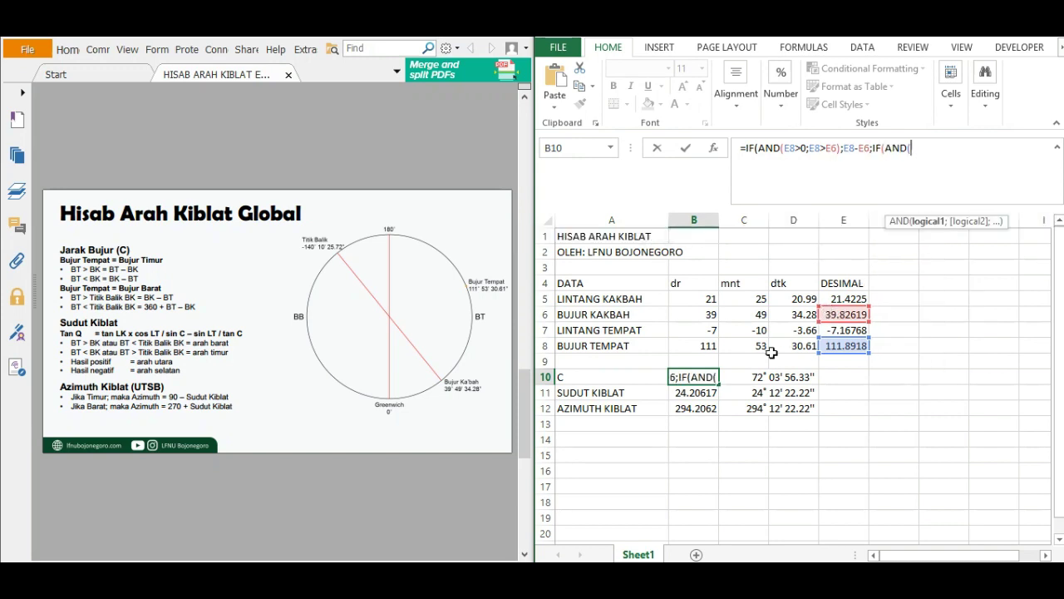
left_click(827, 347)
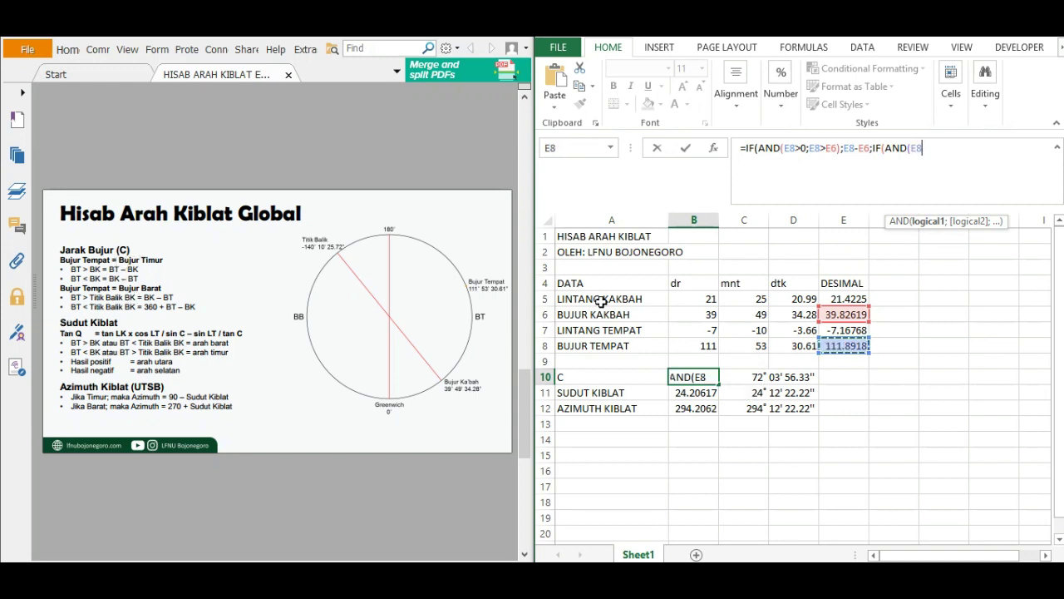
type(">0")
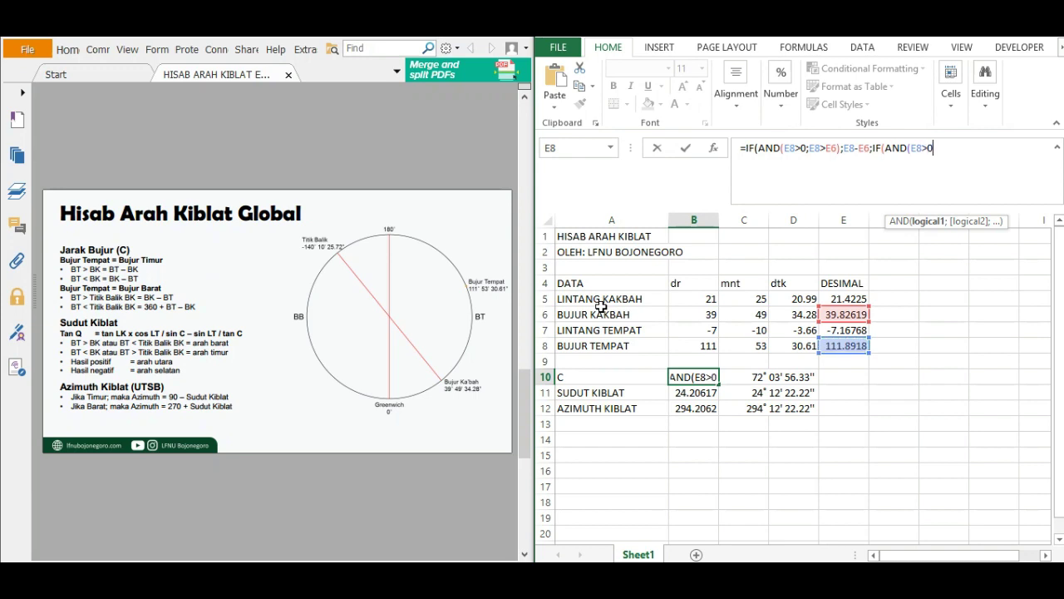
type(";")
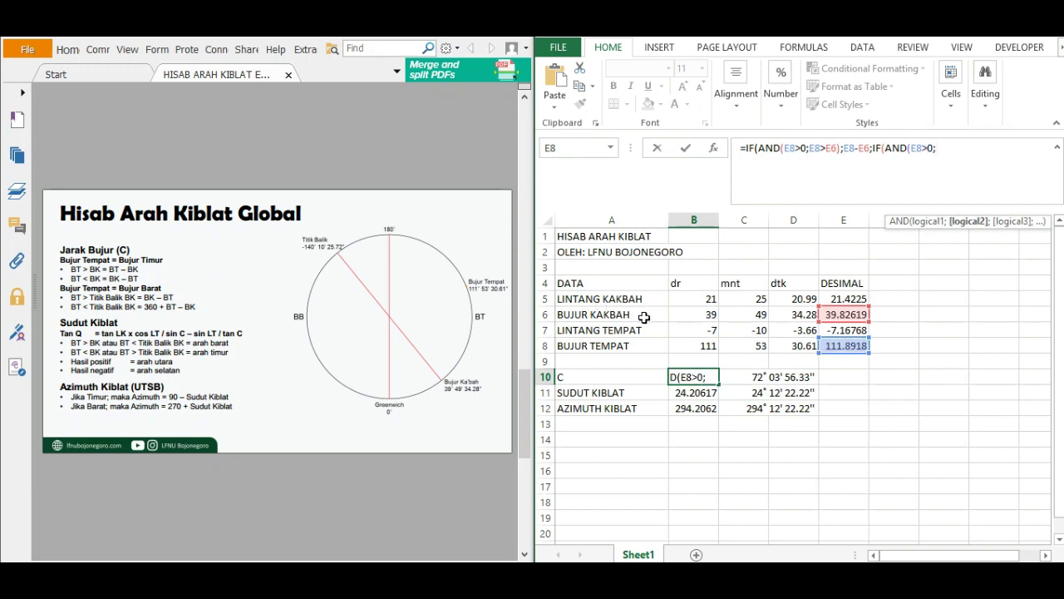
left_click(832, 345)
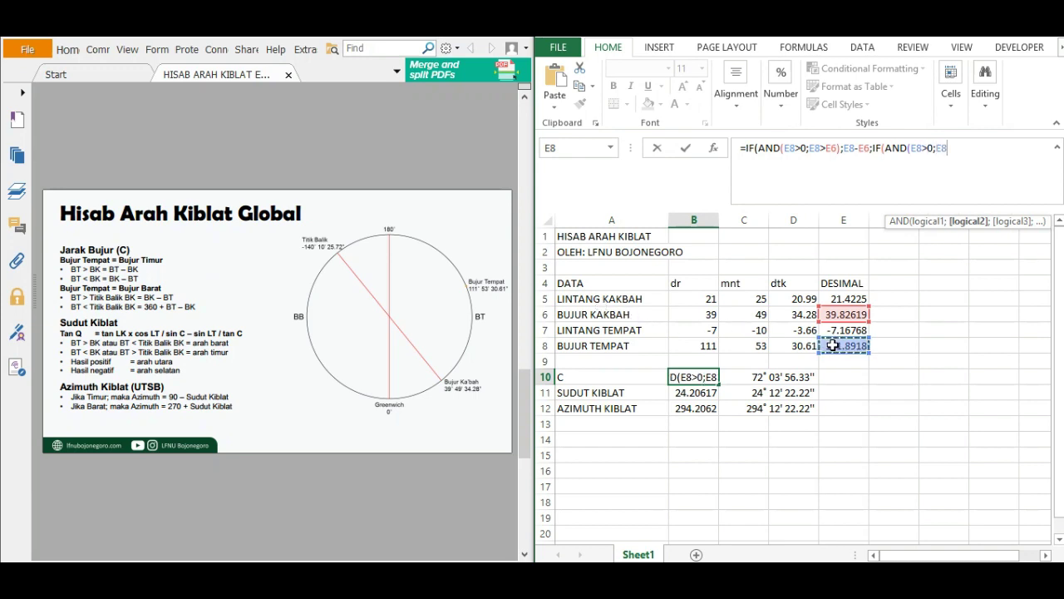
type("<")
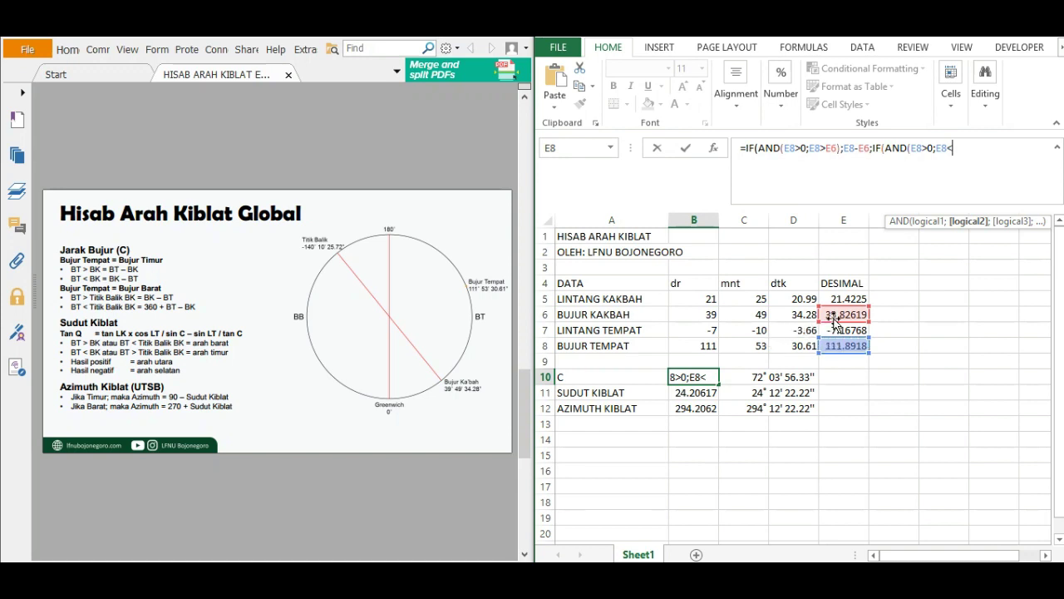
left_click(844, 316)
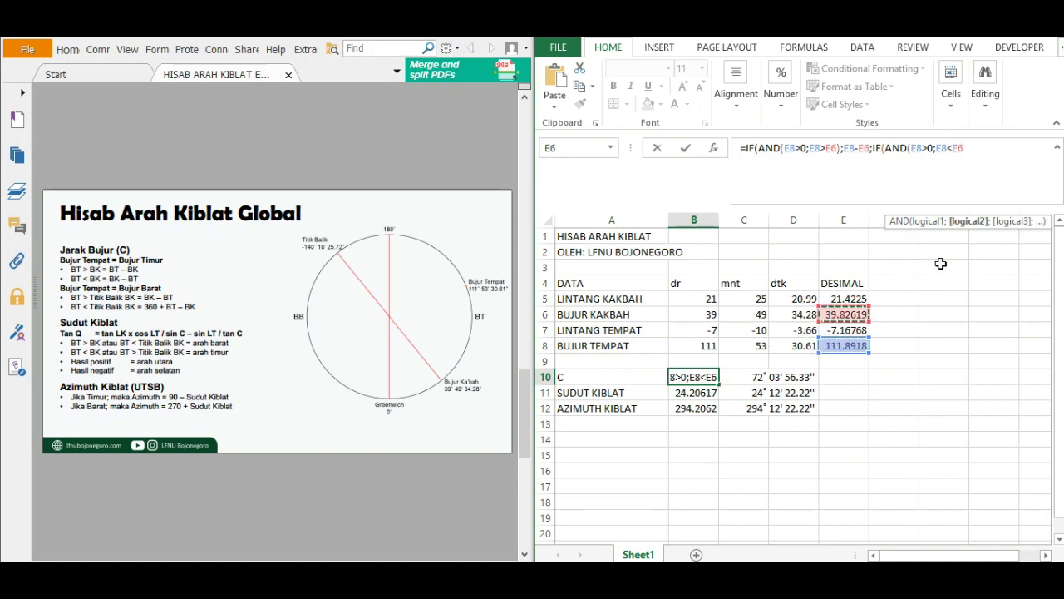
type(");")
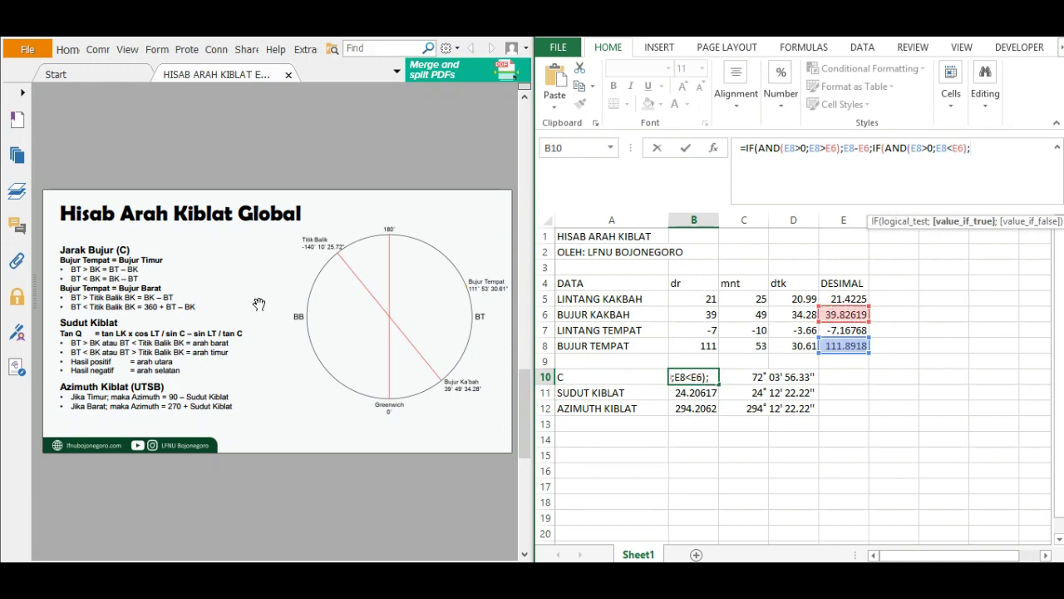
Step: Add E6-E8 as the value-if-true of the second IF in B10
left_click(832, 313)
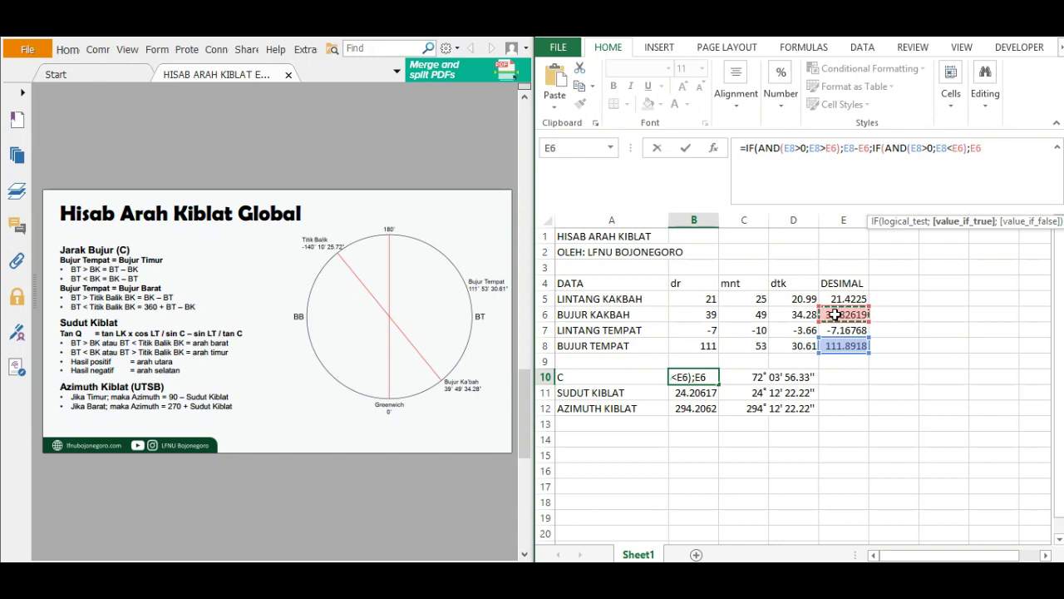
type("-")
left_click(835, 348)
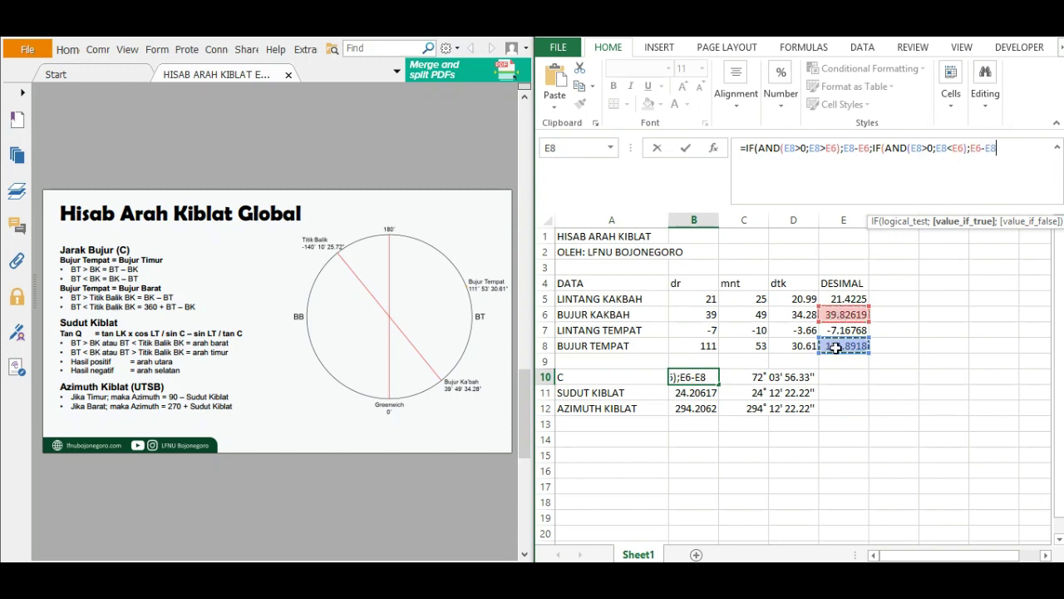
type(";")
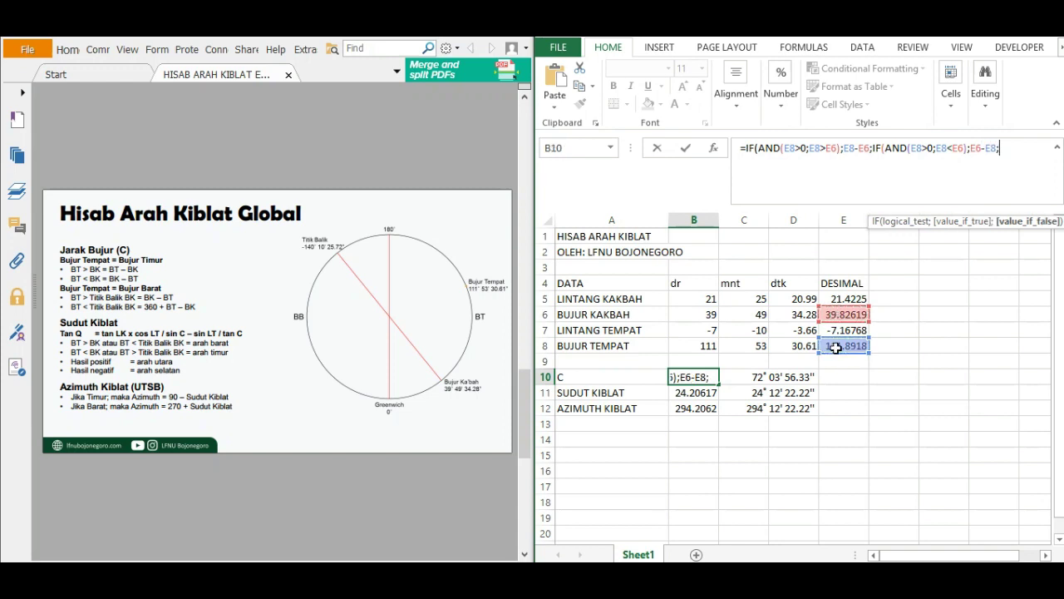
Step: Nest a third IF in the B10 formula with the condition AND(E8<0;E8>(E6-180))
type("IF")
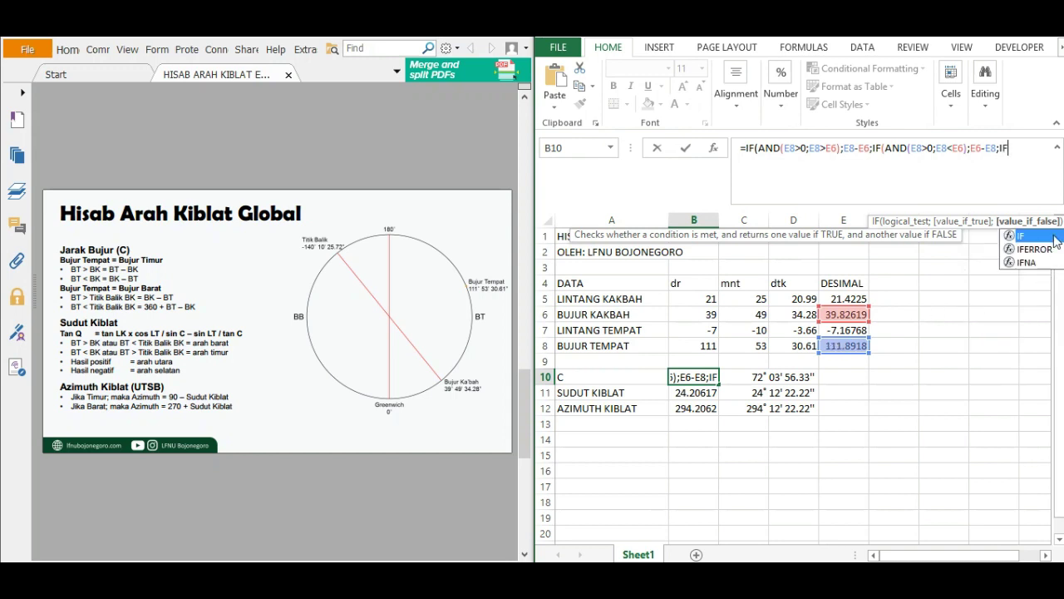
double_click(1054, 238)
type("AND")
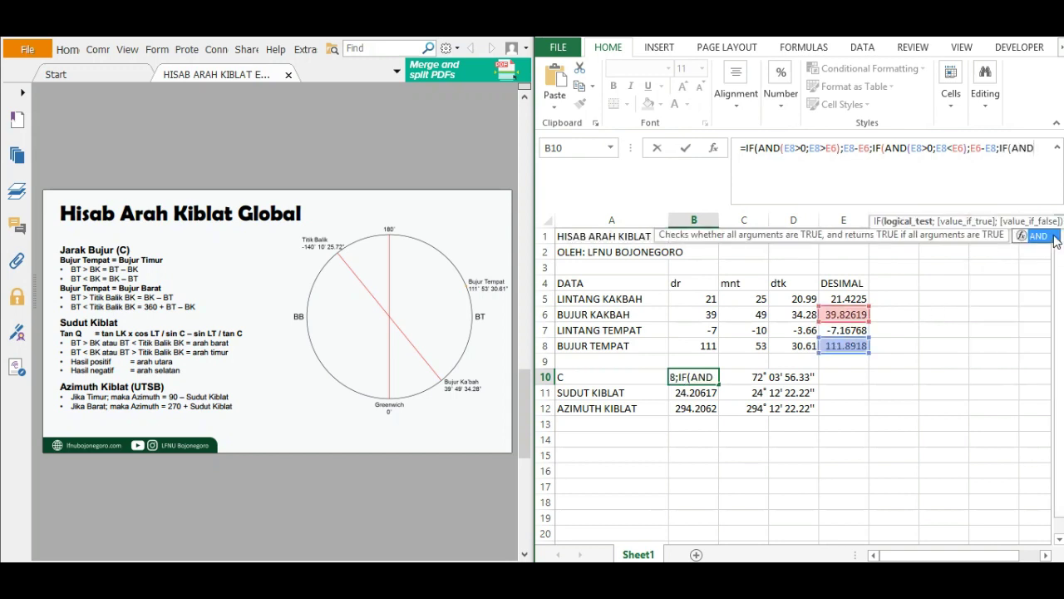
double_click(1054, 238)
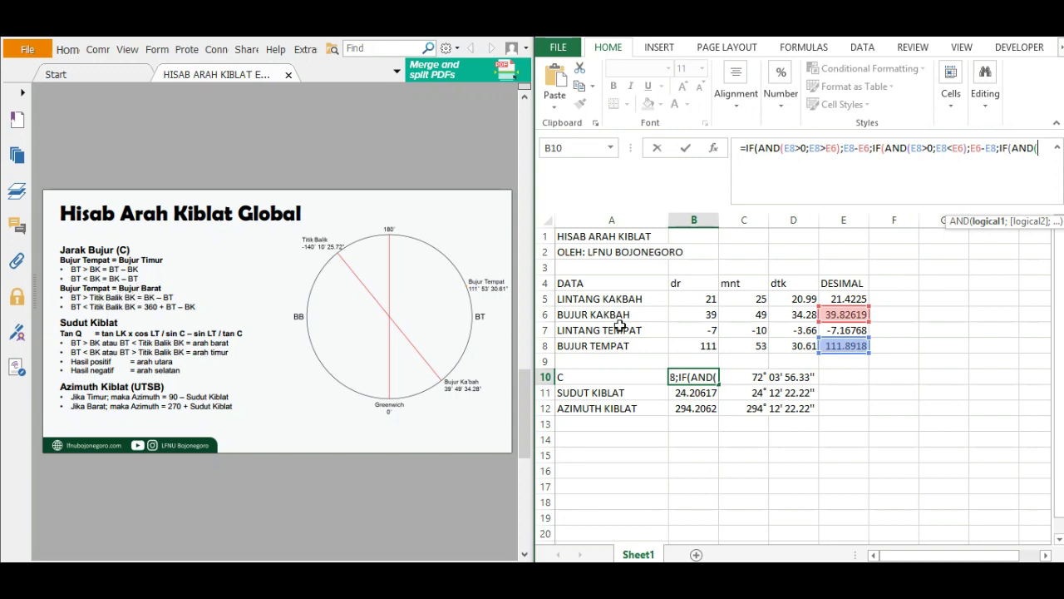
left_click(844, 346)
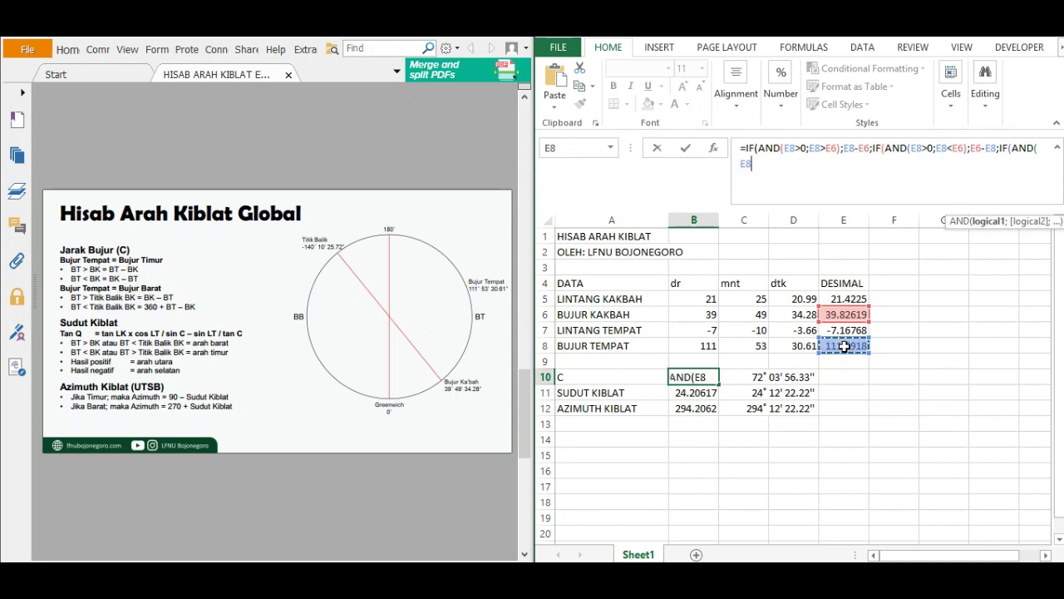
type("<")
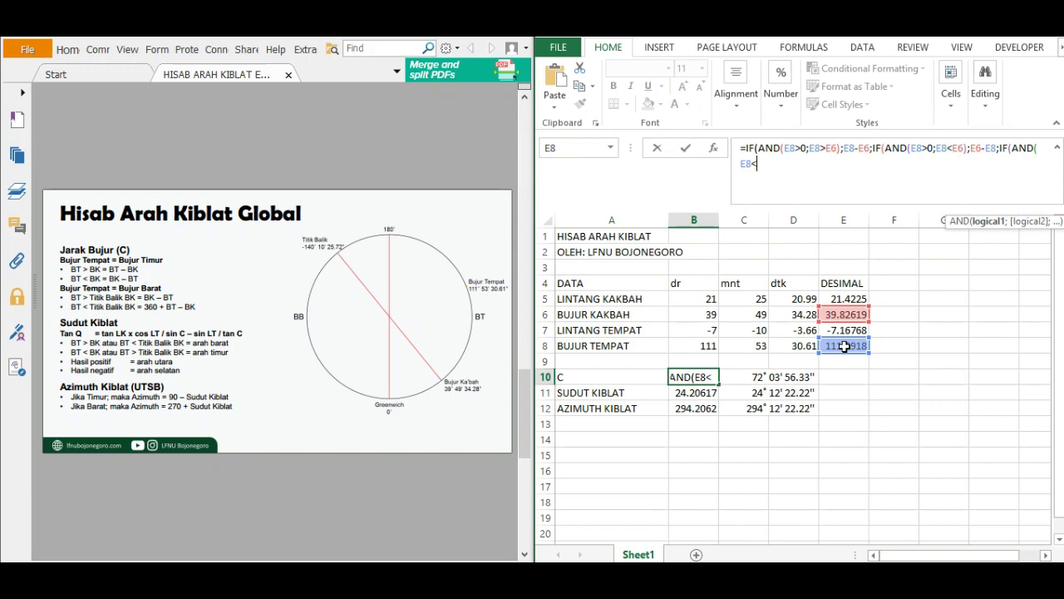
type("0;")
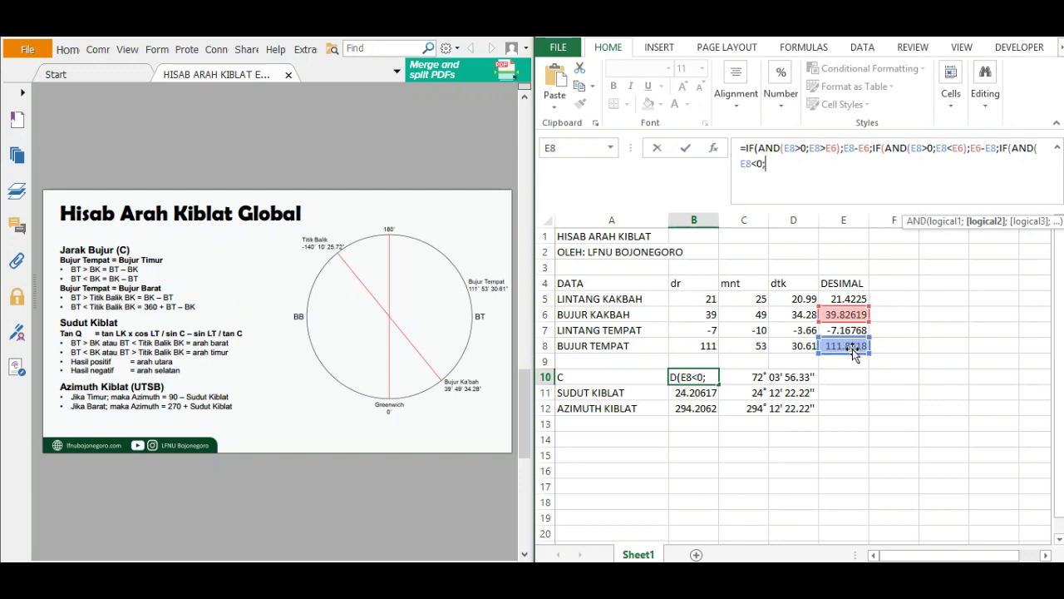
left_click(851, 346)
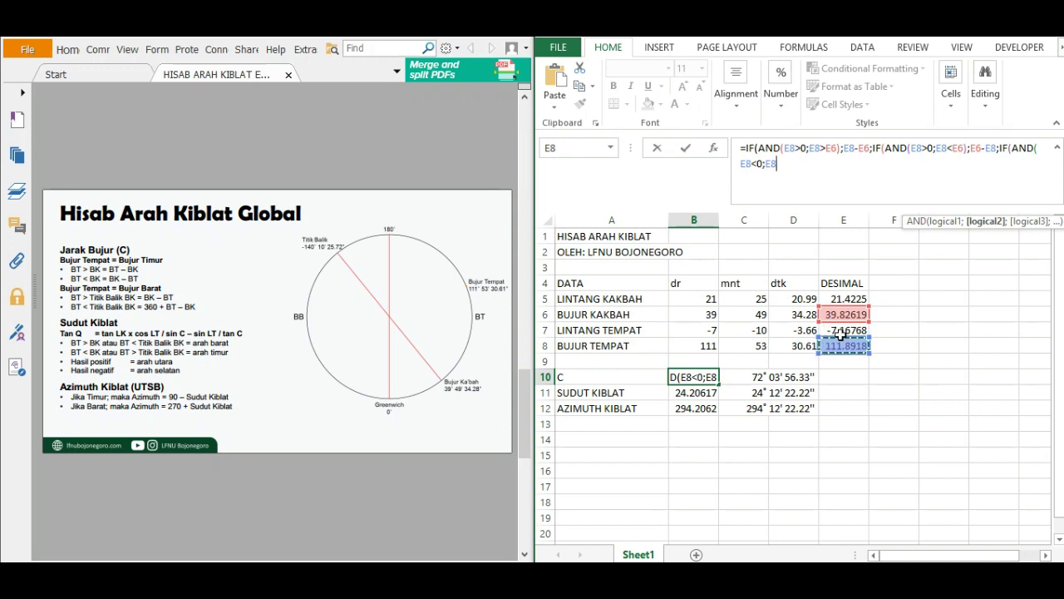
type(">(")
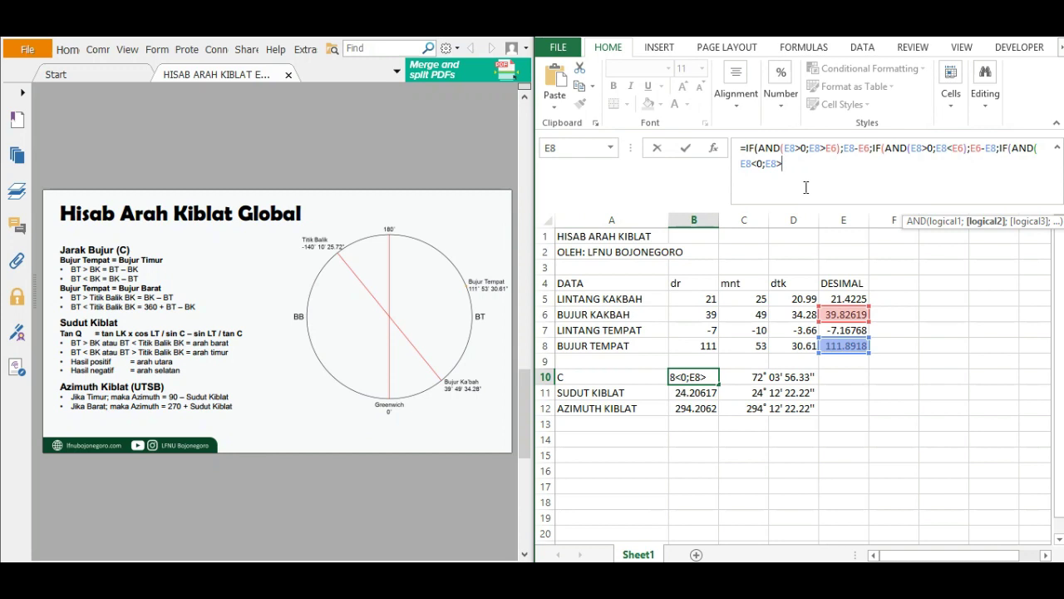
left_click(836, 314)
type("-180")
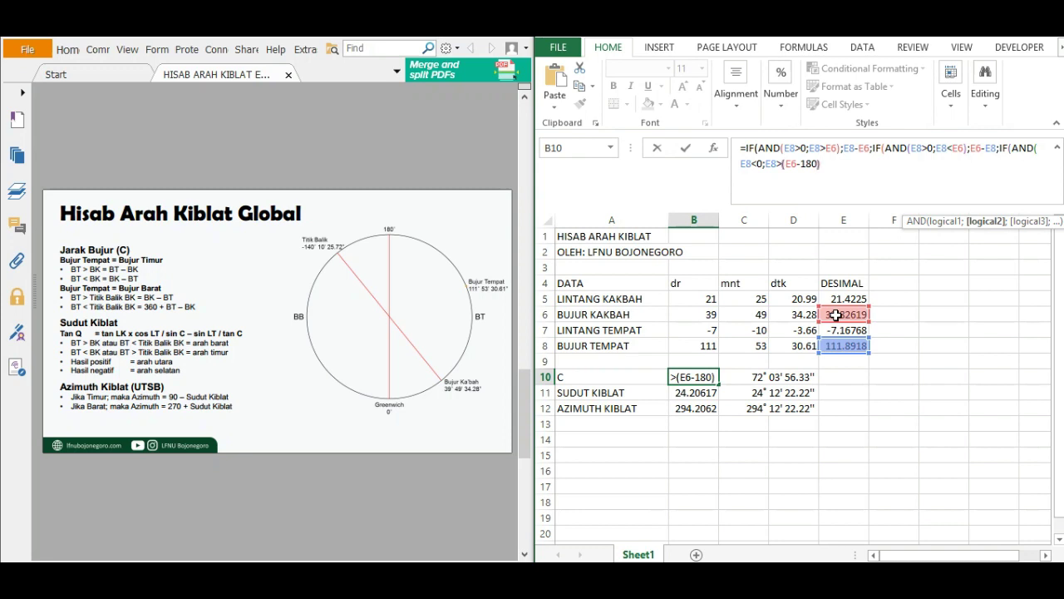
type("));")
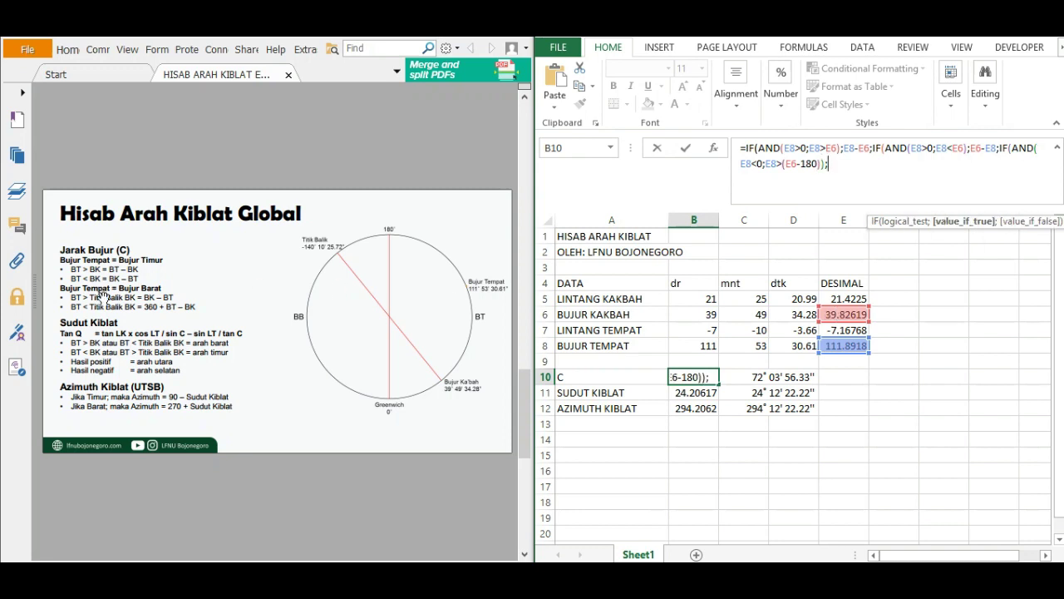
Step: Add E6-E8 as the value-if-true of the third IF in B10
left_click(843, 314)
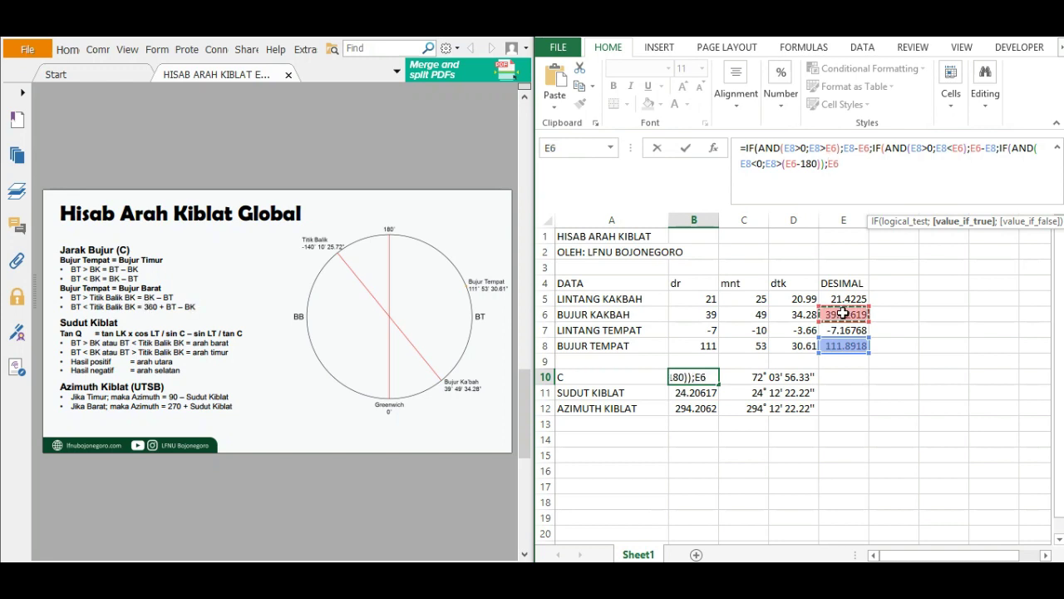
type("-")
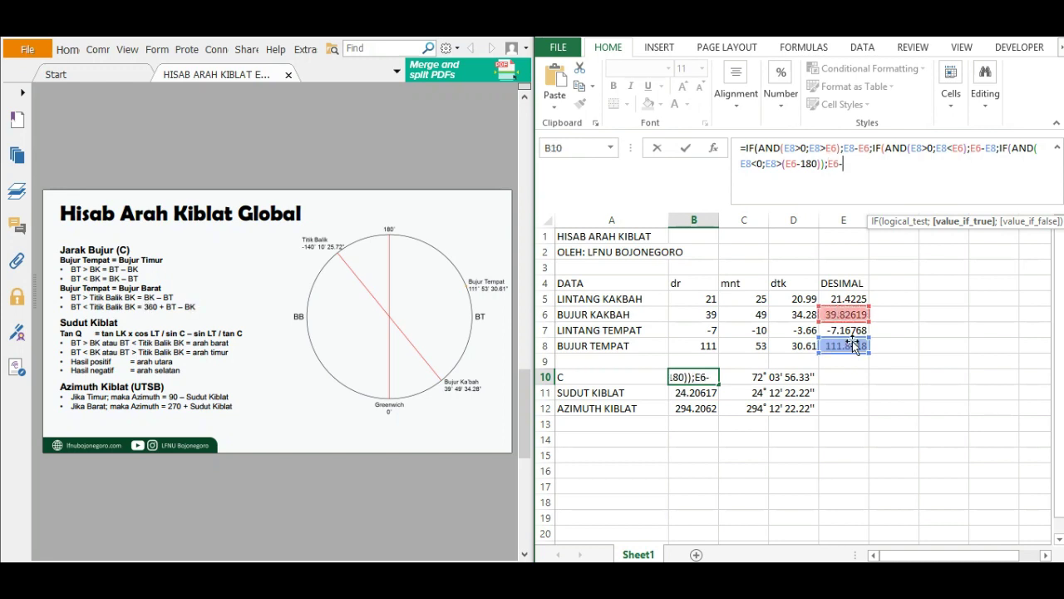
left_click(848, 346)
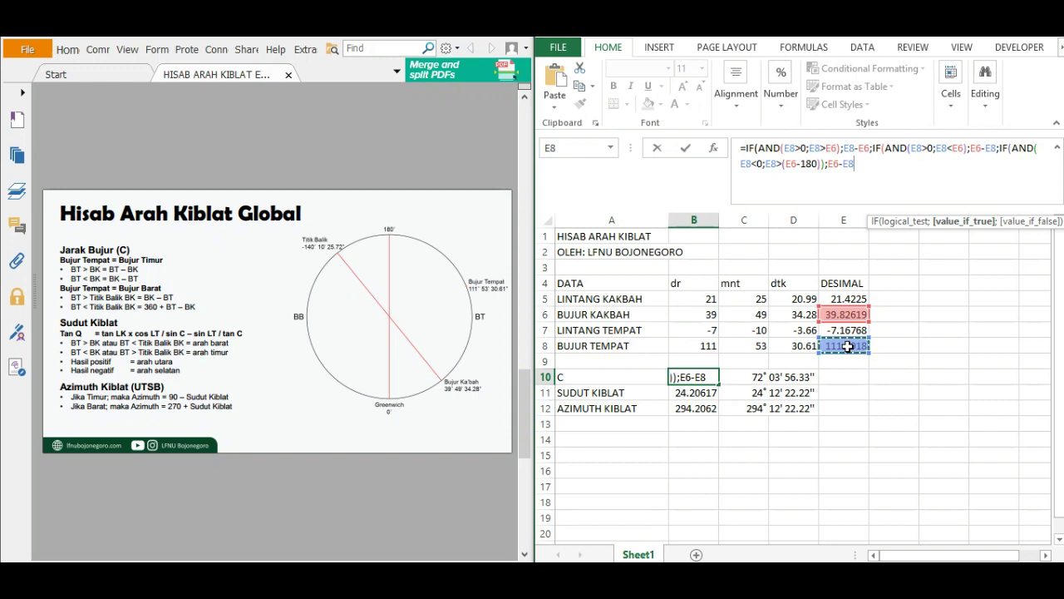
type(";")
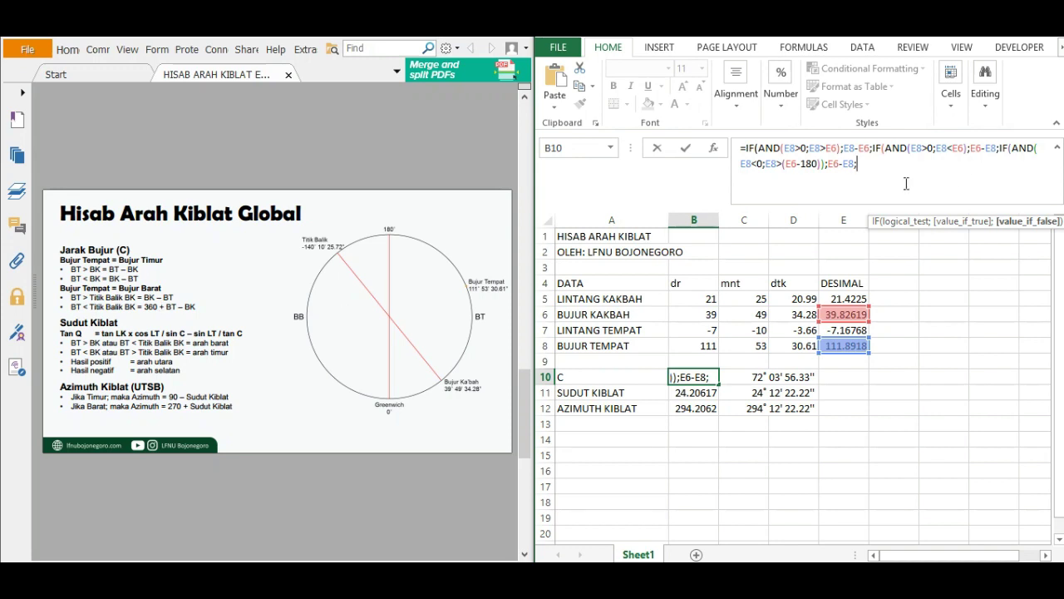
Step: Finish the B10 formula with 360+E8-E6 as the final value-if-false, close all three IFs, and reselect B10
type("360+")
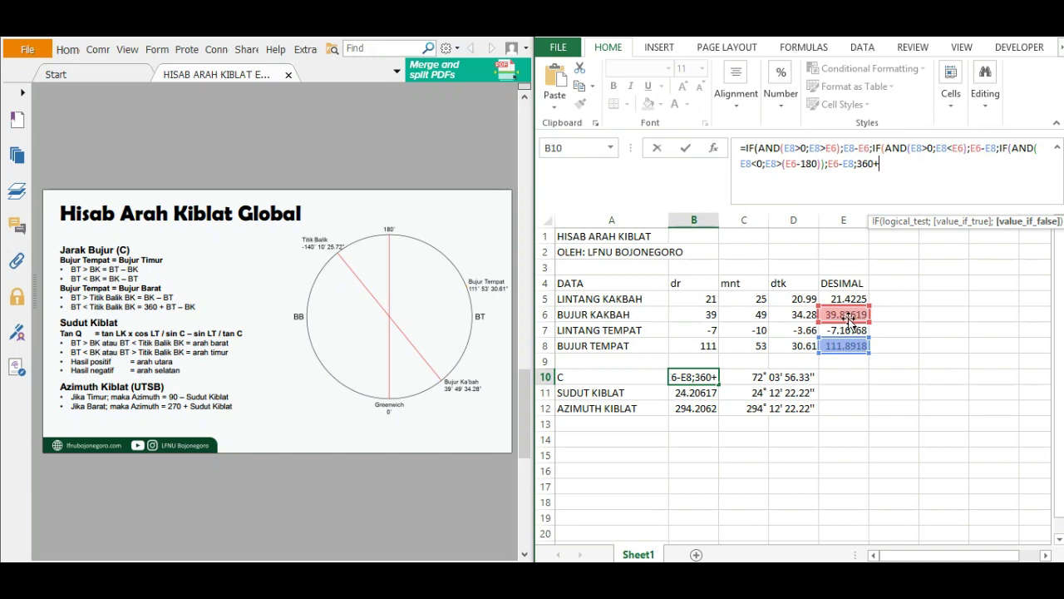
left_click(844, 344)
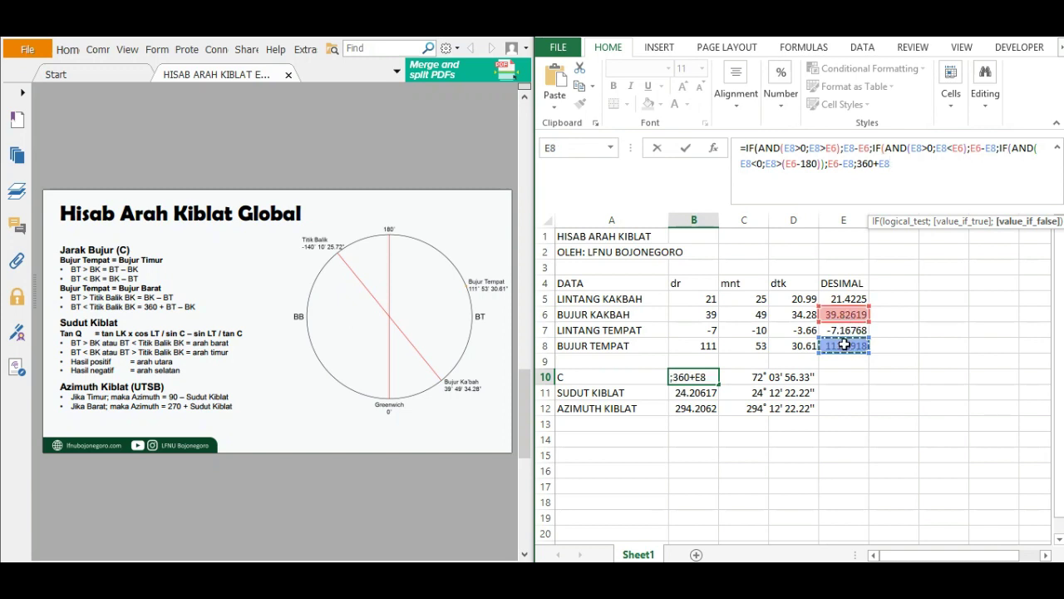
type("-")
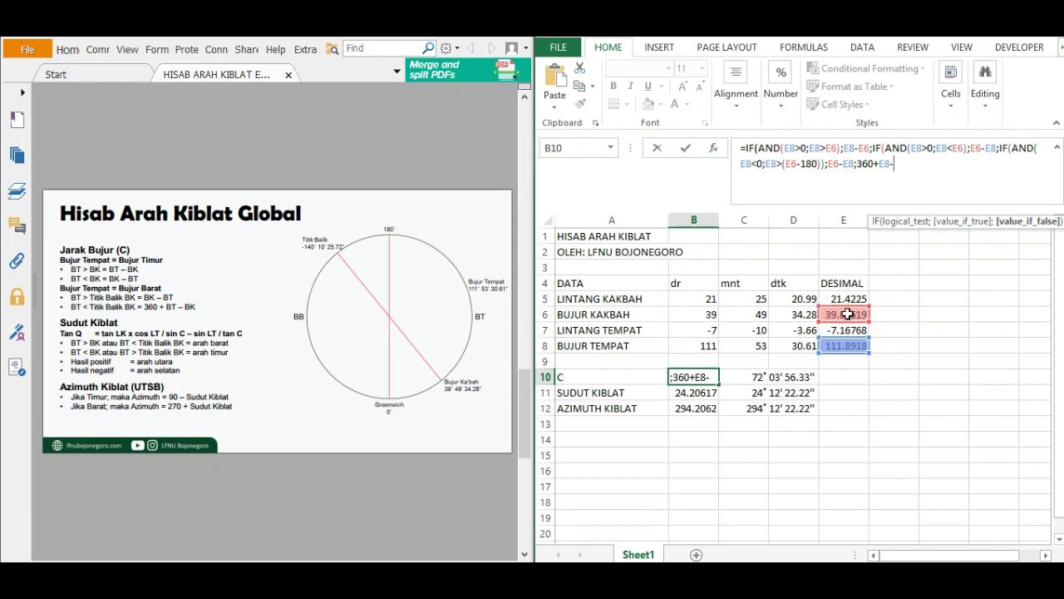
left_click(847, 314)
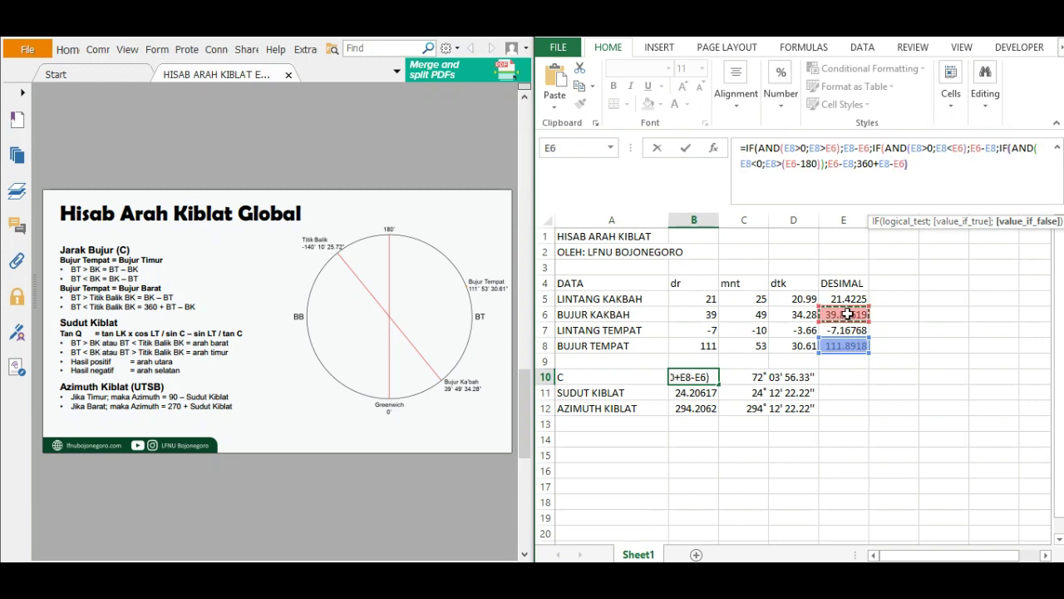
type(")")
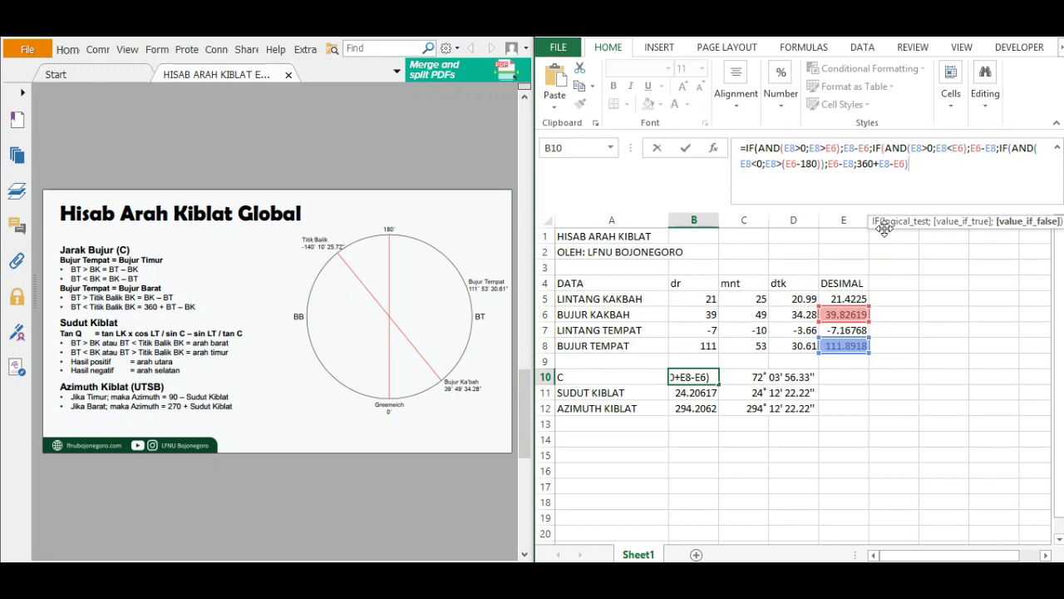
type(")")
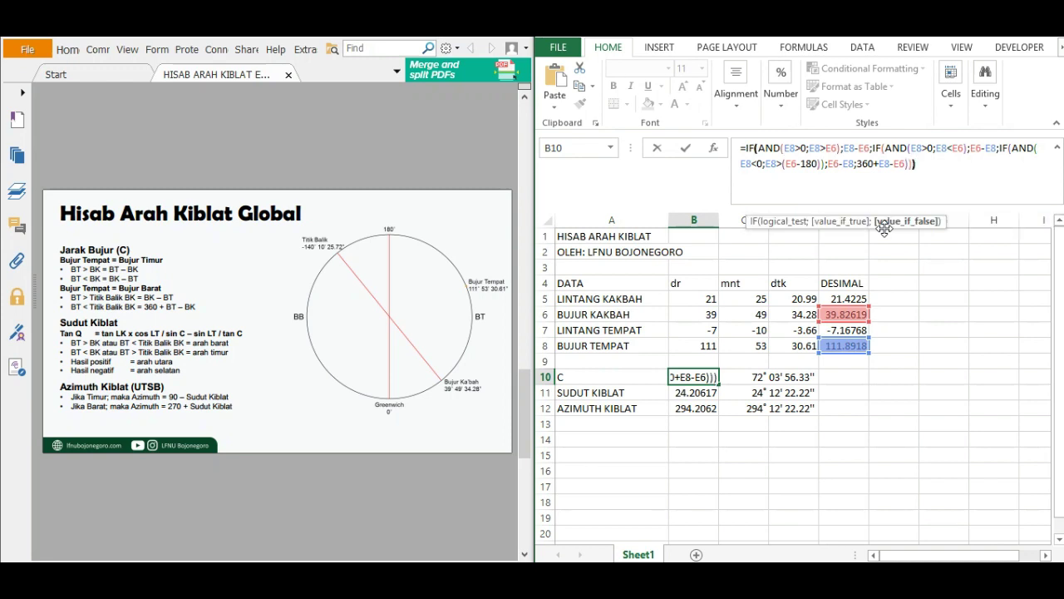
type(")")
key("Return")
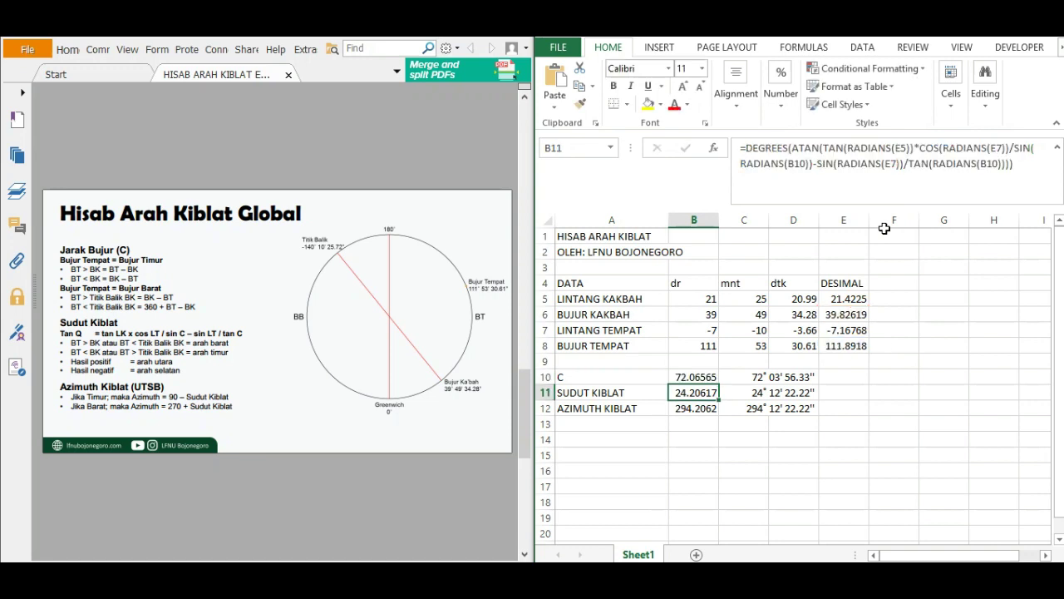
left_click(705, 374)
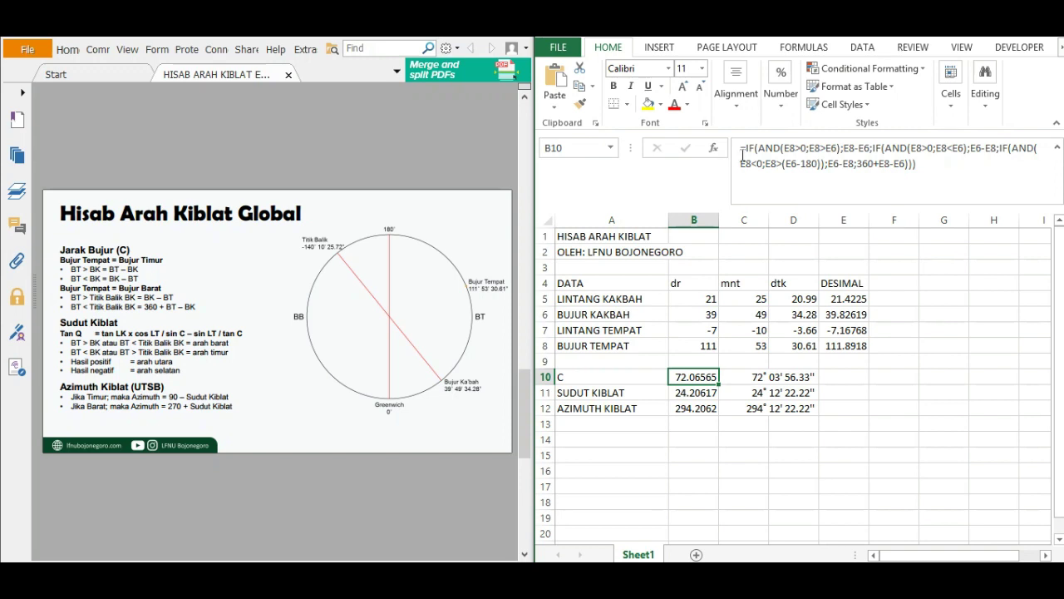
Step: Start an IF formula in E11 with an OR test whose first condition is E8>E6
left_click(700, 393)
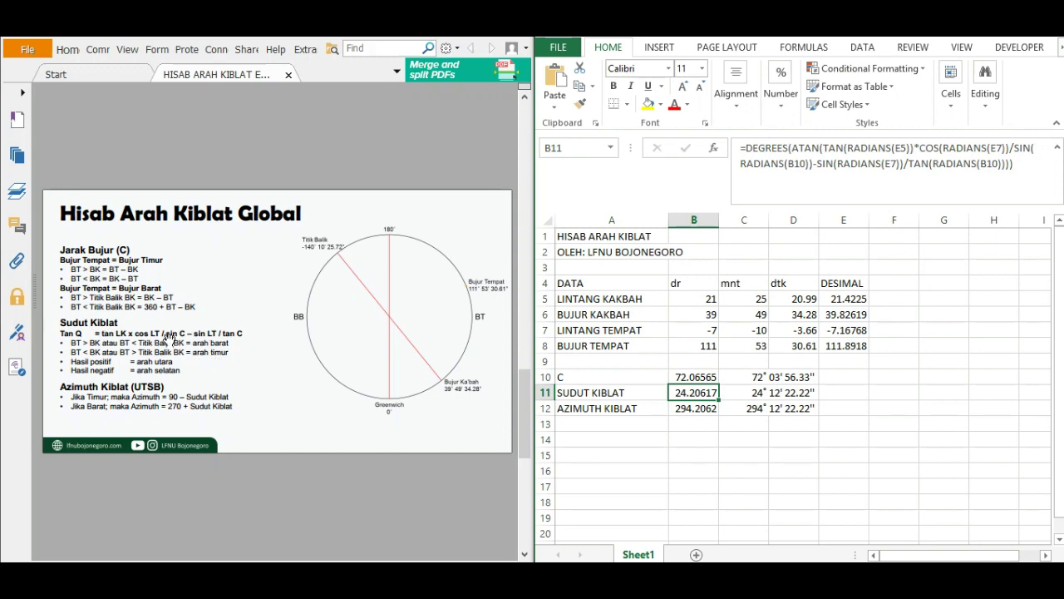
left_click(846, 395)
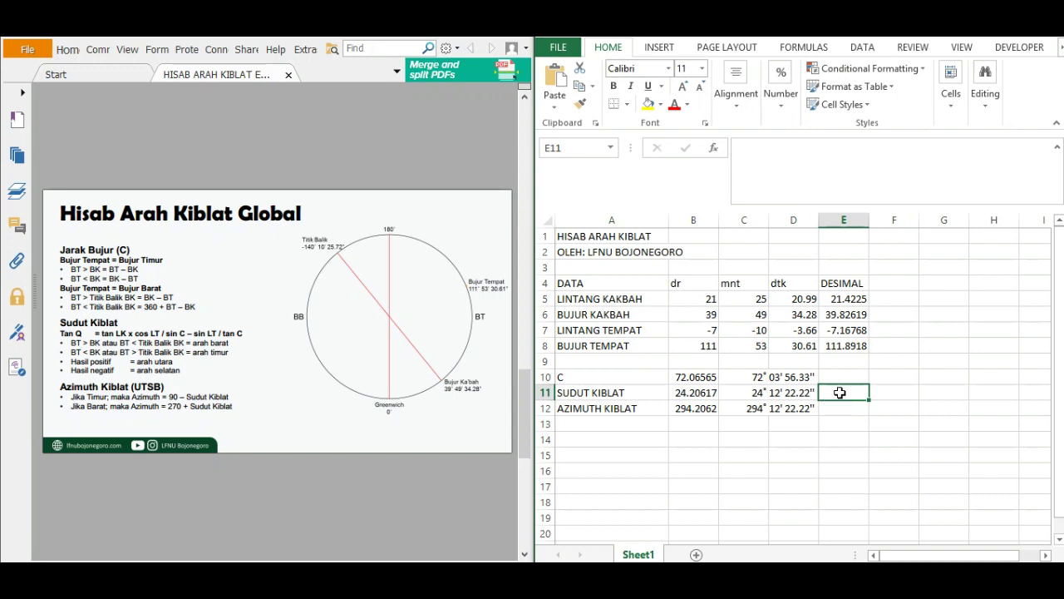
type("=F")
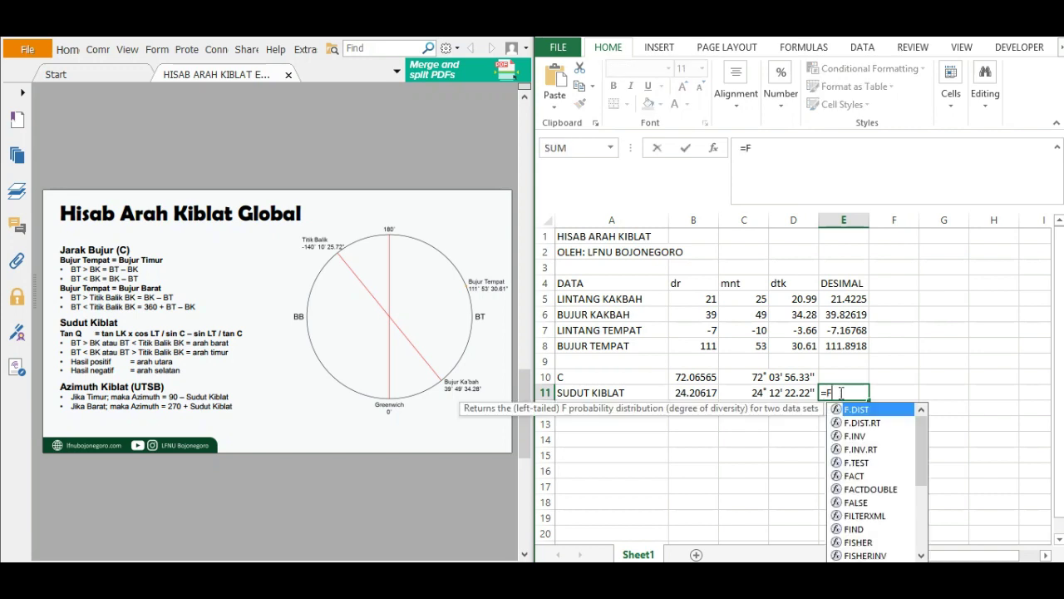
type("f")
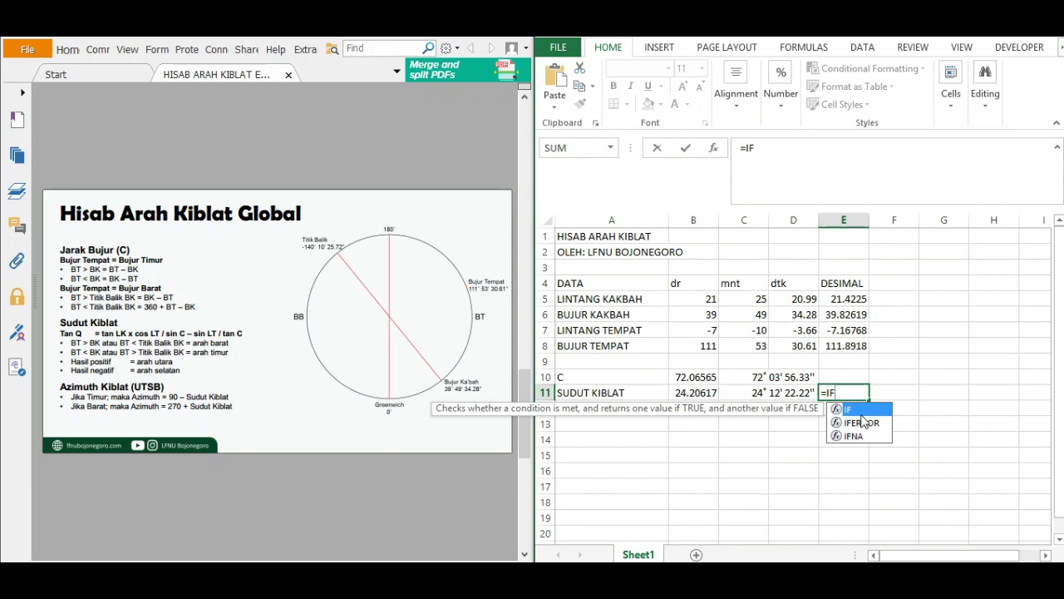
key("Tab")
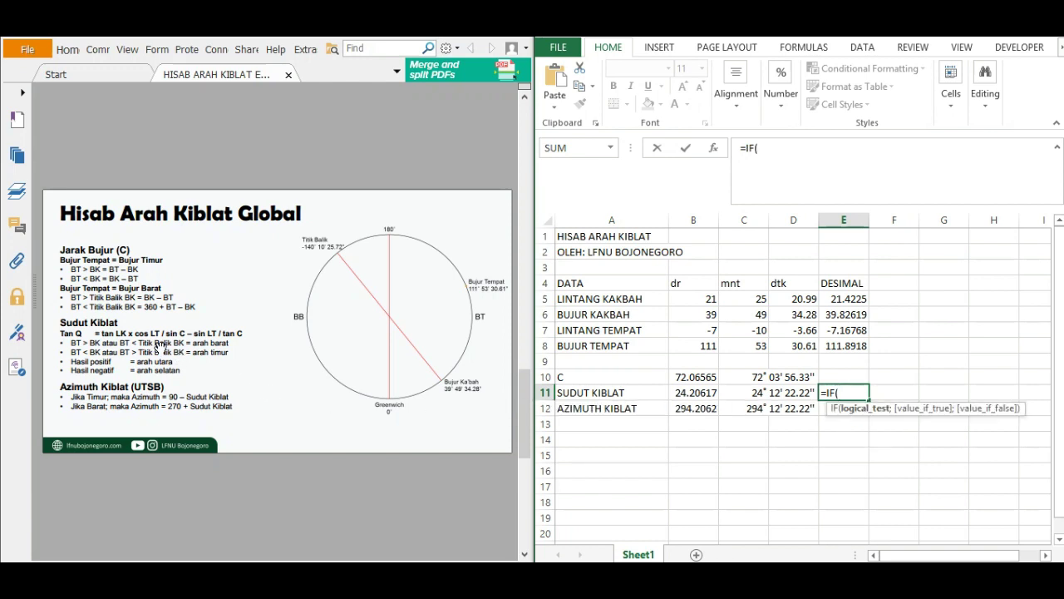
type("OR")
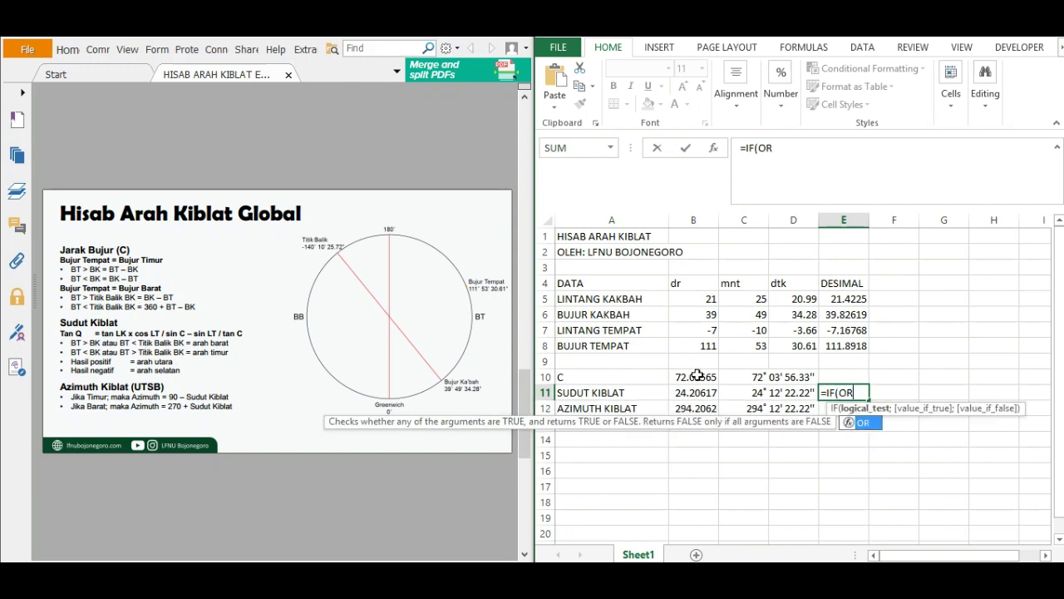
key("Tab")
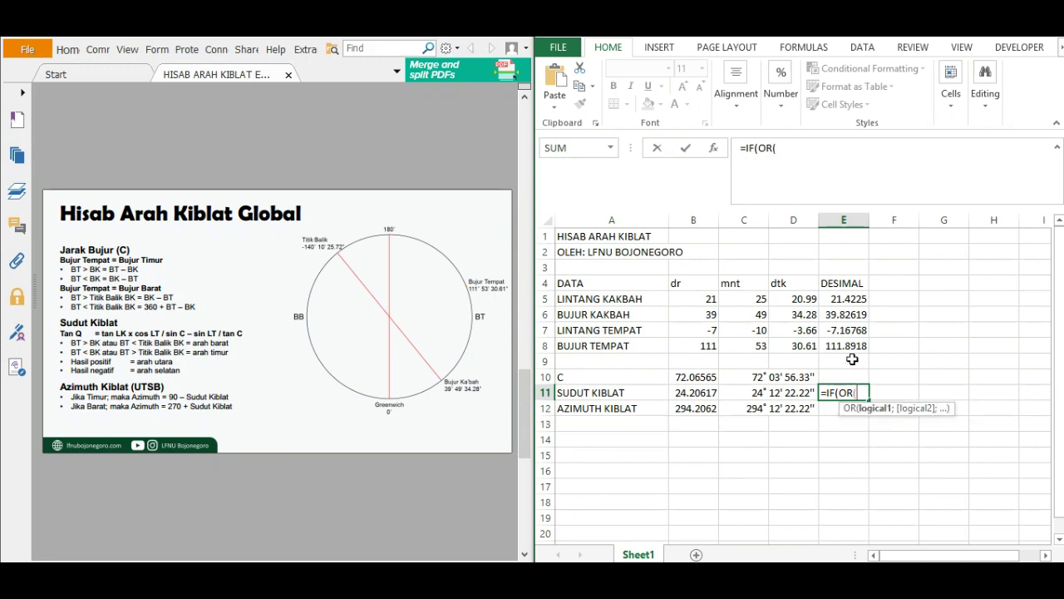
left_click(848, 346)
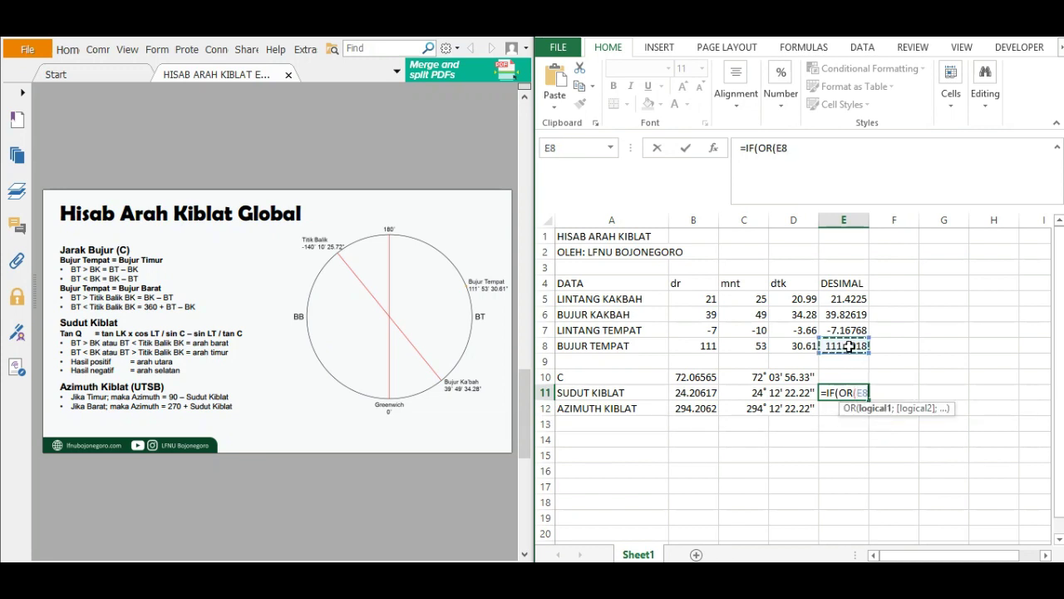
type(">")
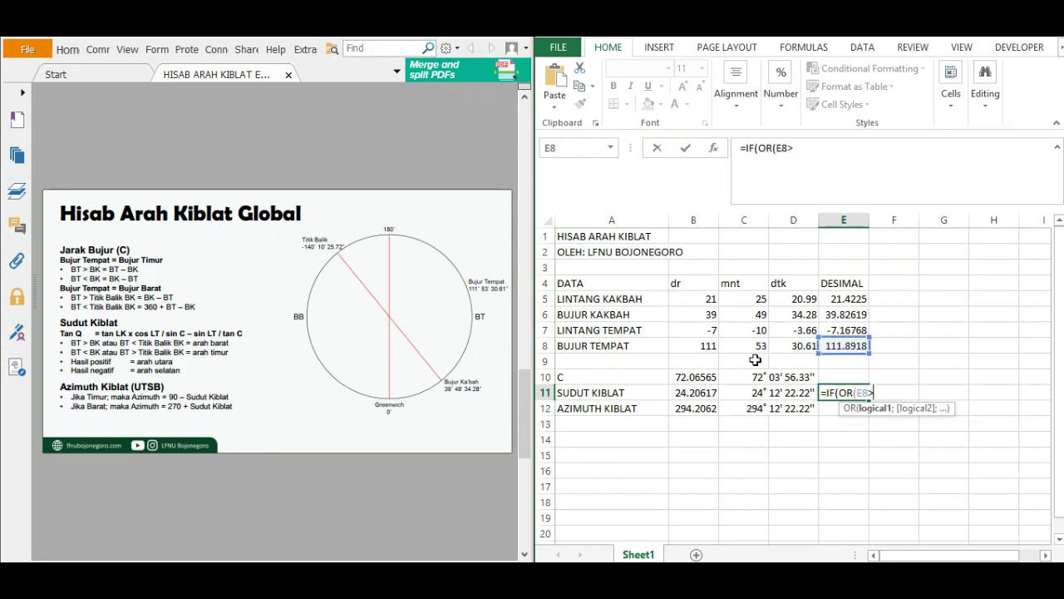
left_click(849, 314)
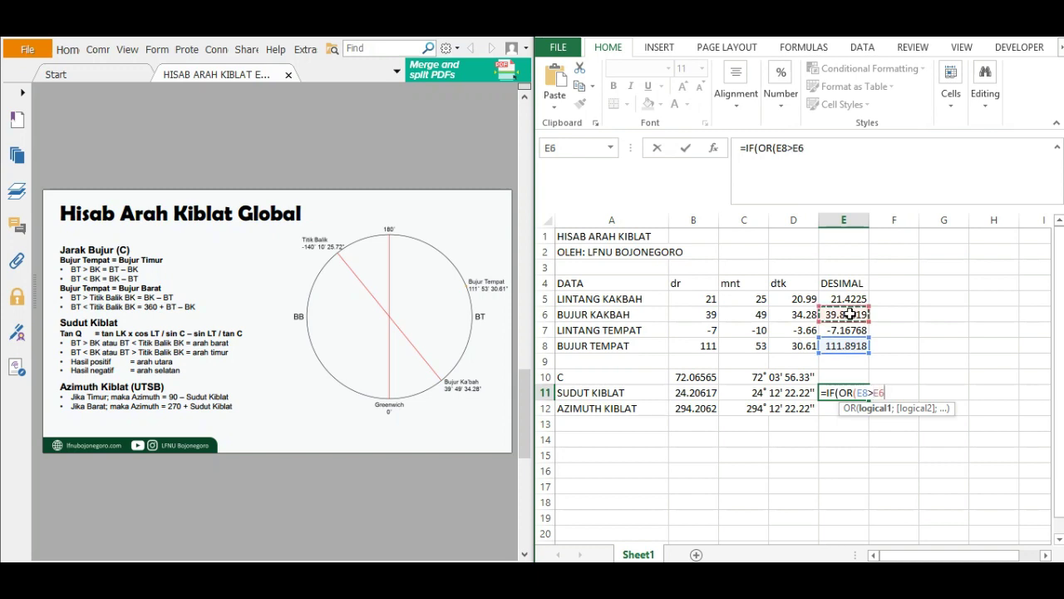
type(";")
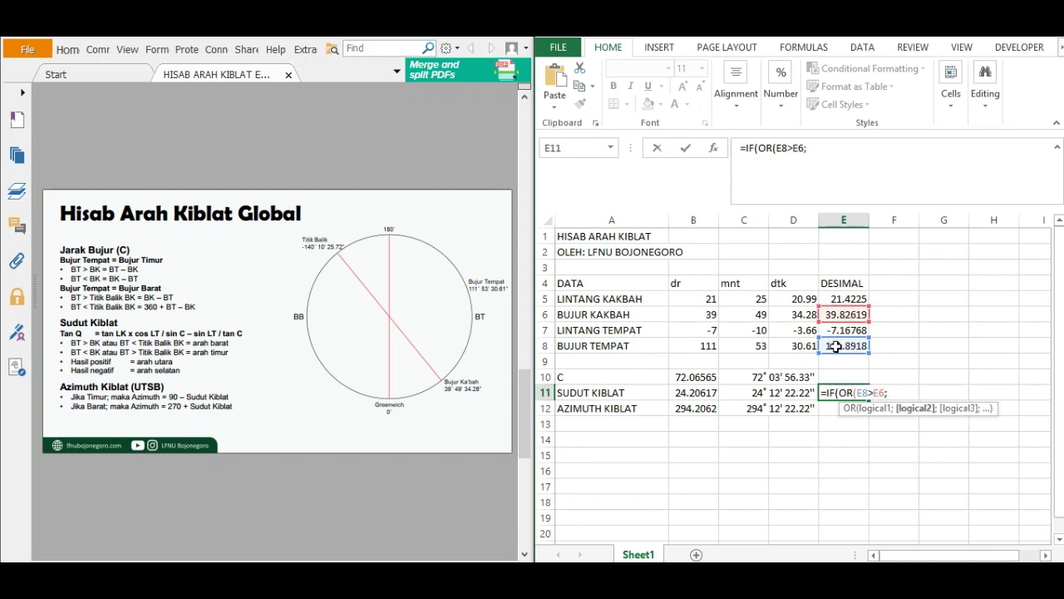
Step: Add E8<(E6-180) as the second OR condition in the E11 formula and close the OR test
left_click(836, 345)
type("<")
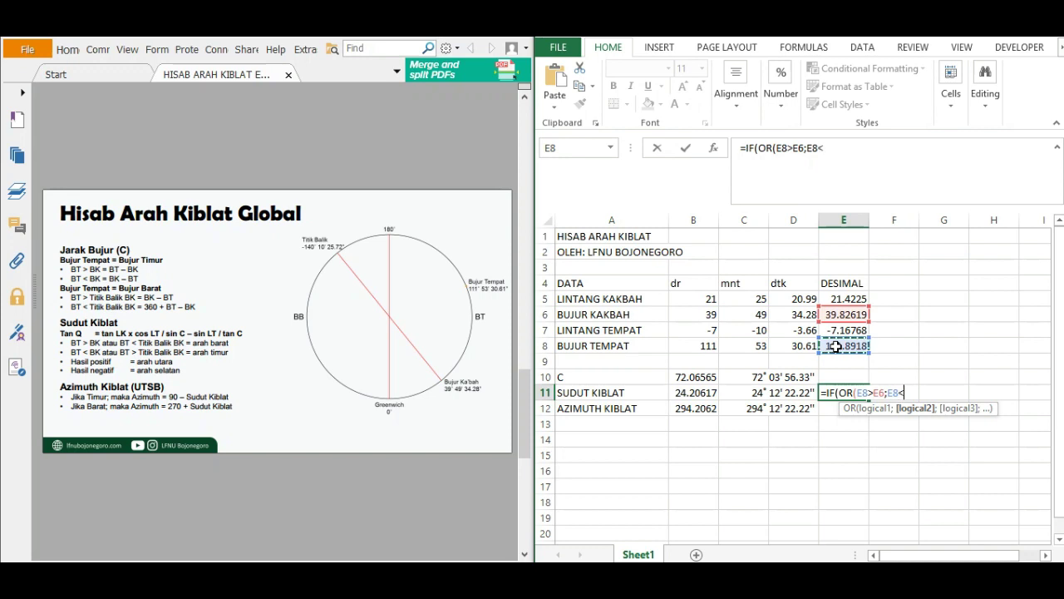
type("(")
left_click(829, 314)
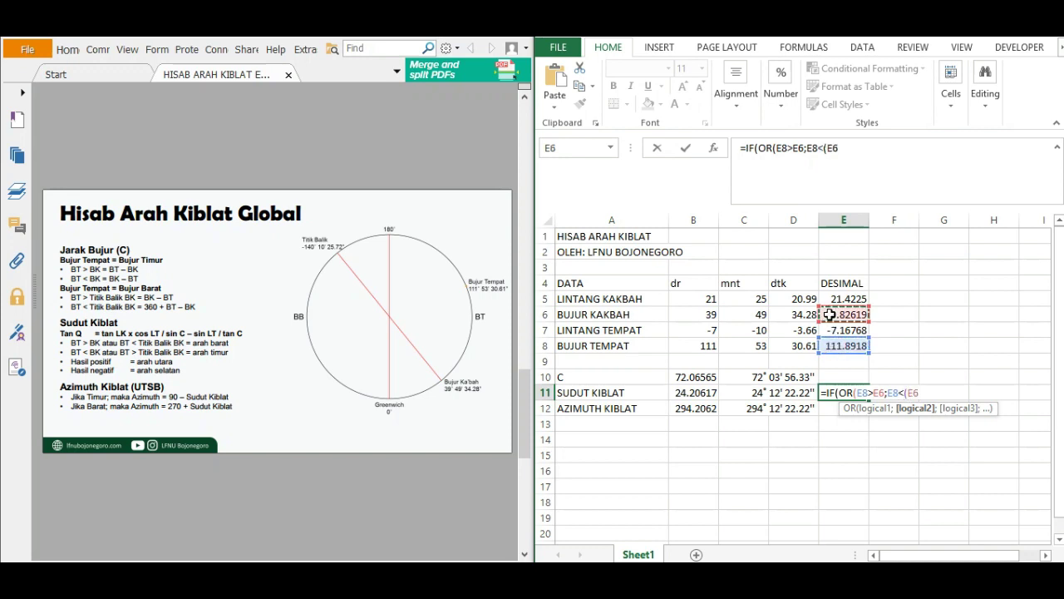
type("-180")
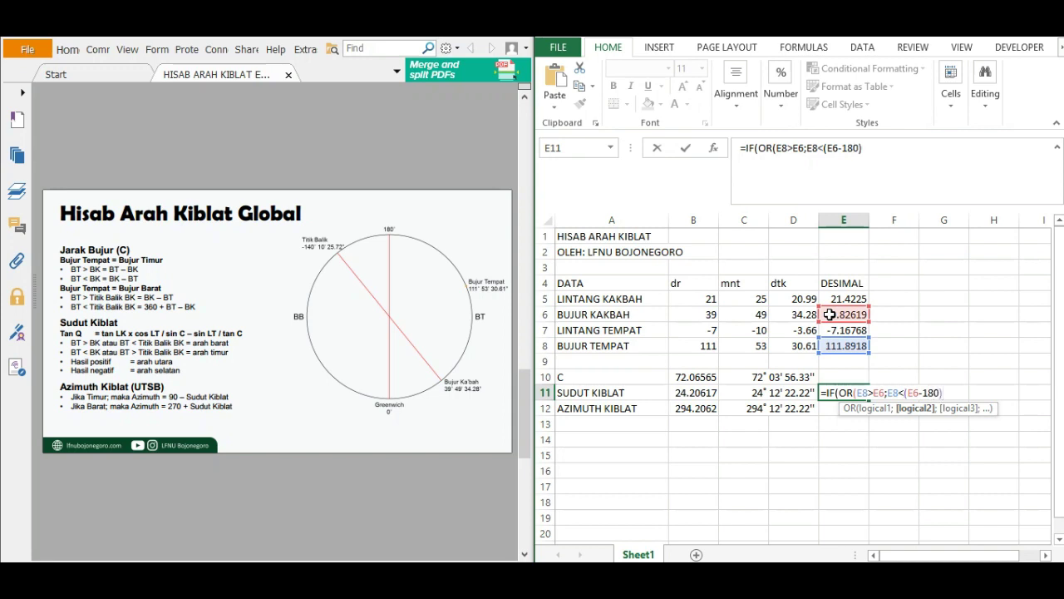
type("));")
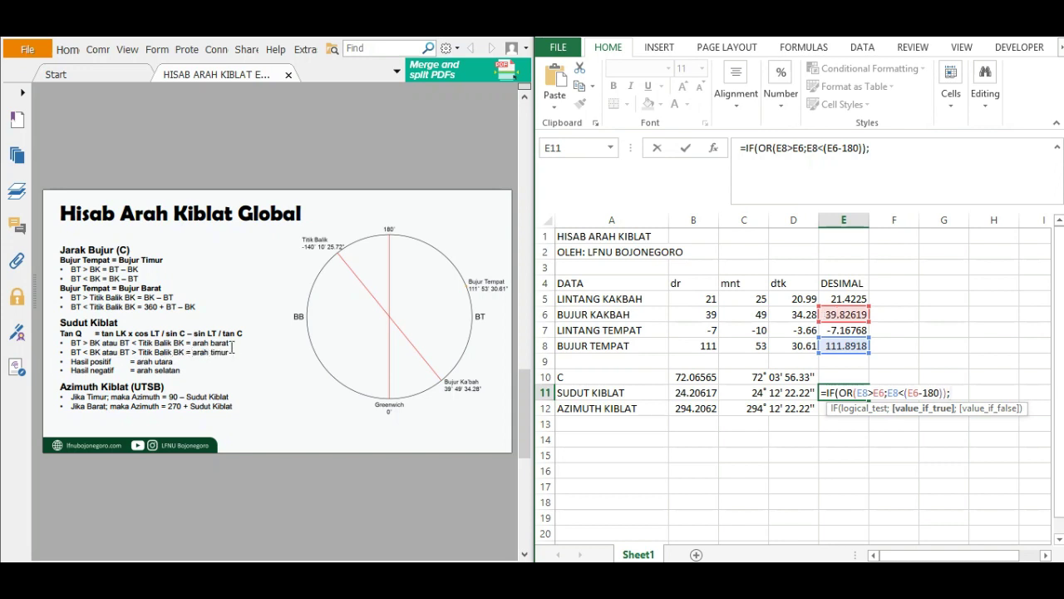
Step: Finish the E11 formula with "BARAT" as the value-if-true and "TIMUR" as the value-if-false, and reselect E11
type("\"BARAT\";")
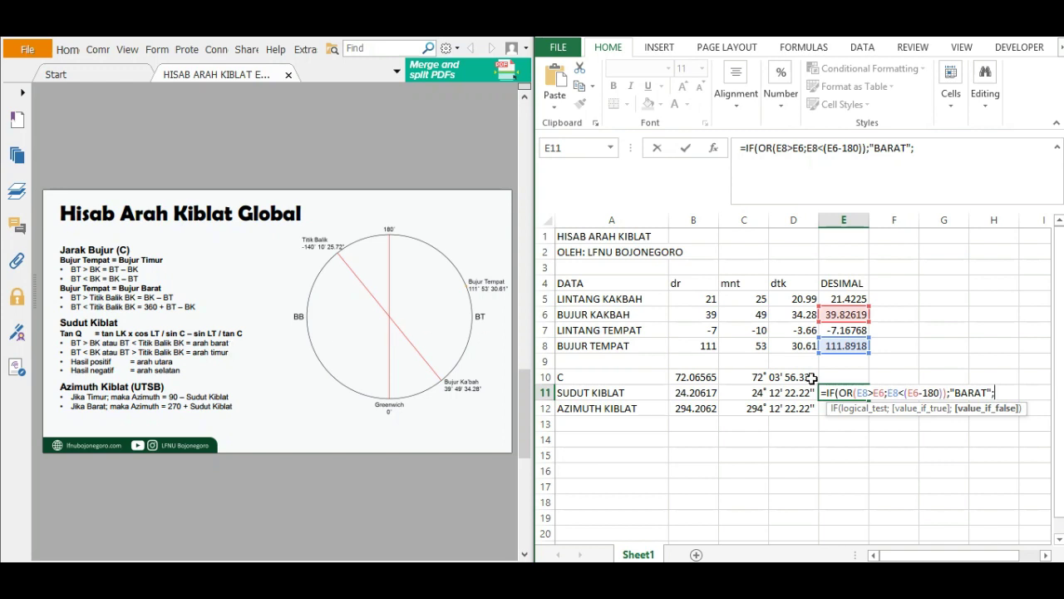
type("\"TIMUR")
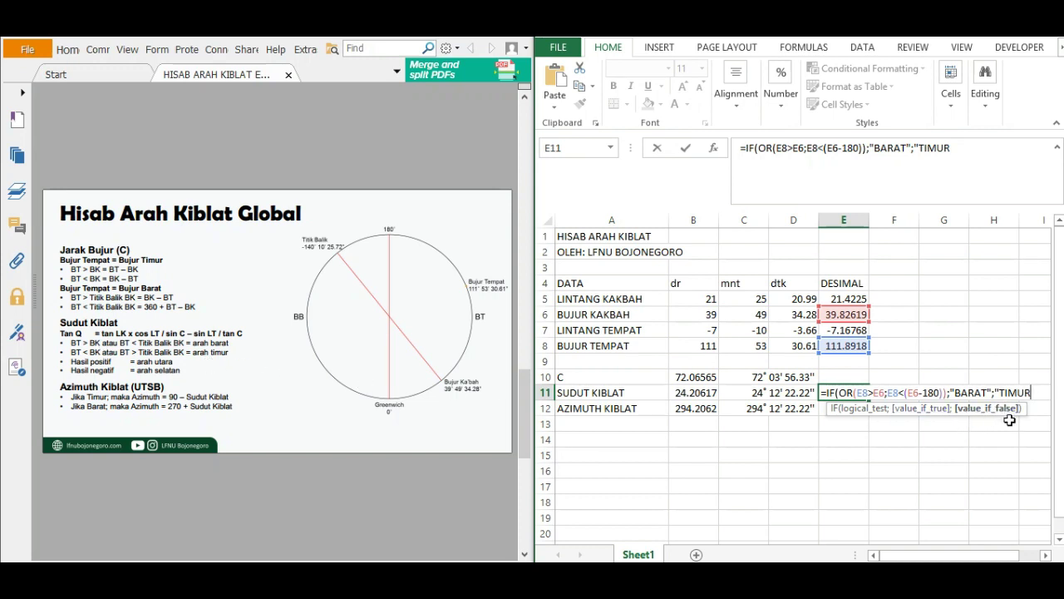
type("\")")
key("Return")
key("Up")
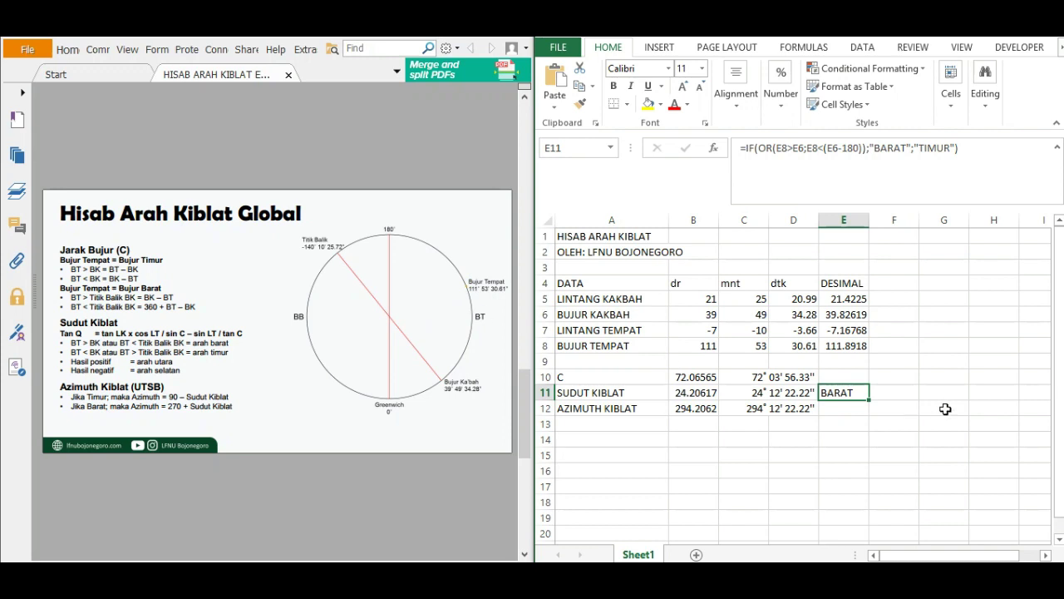
Step: Start an IF formula in F11 with the condition B11>0, based on the qibla angle
left_click(900, 392)
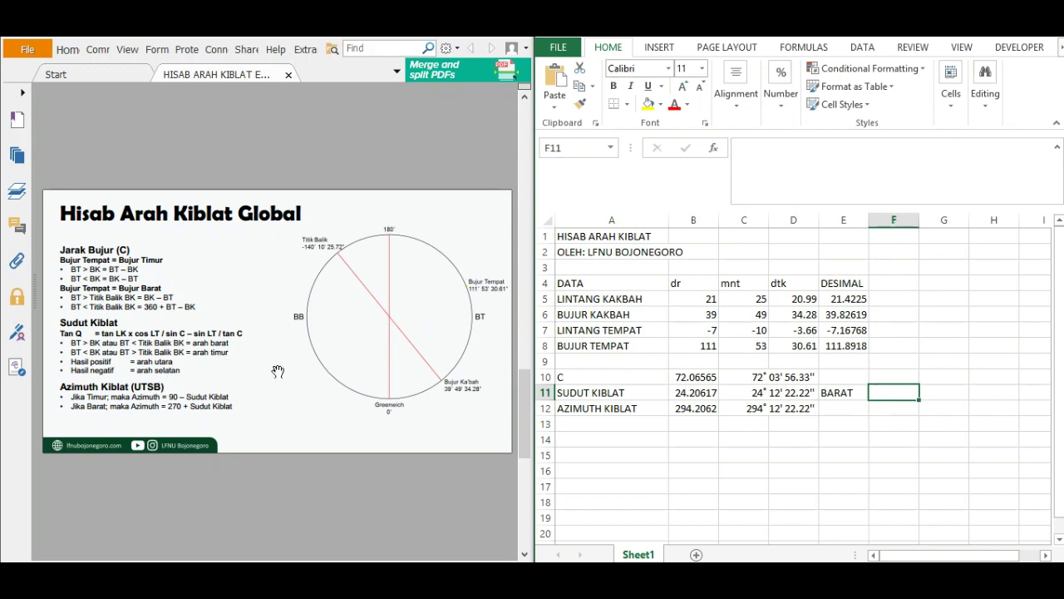
left_click(690, 393)
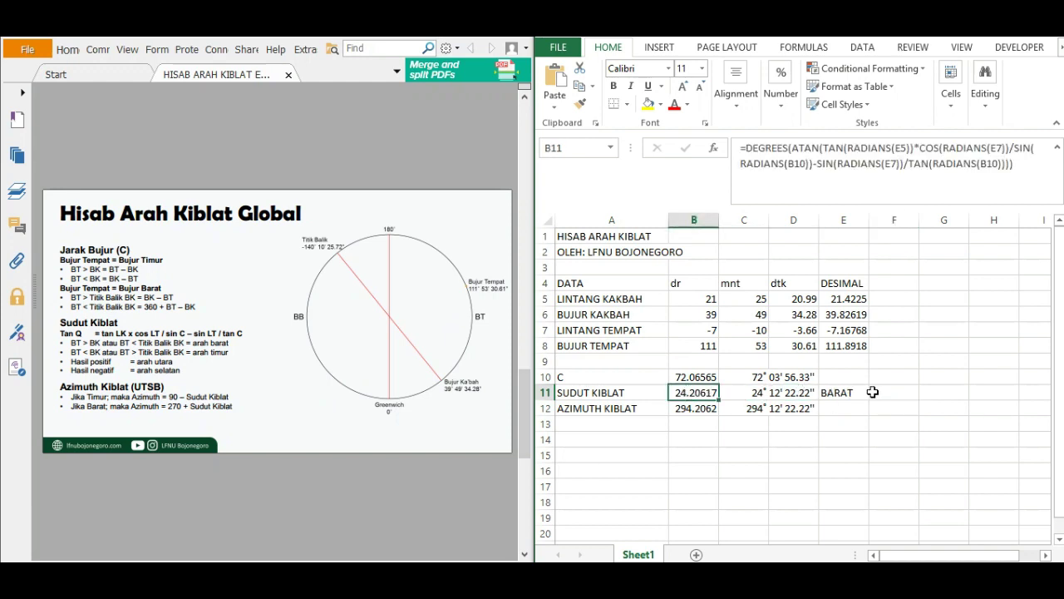
left_click(872, 392)
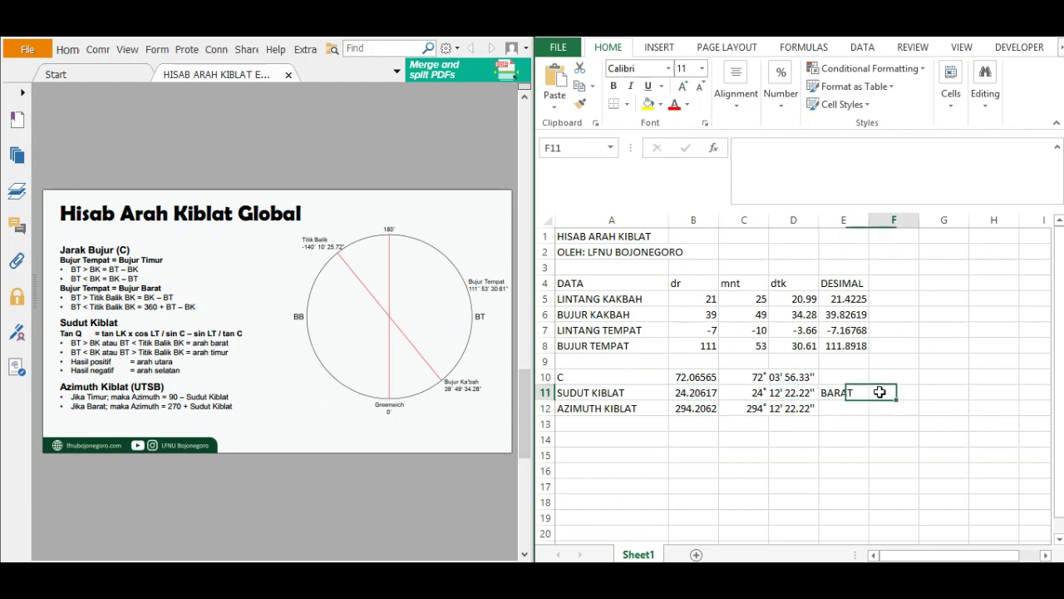
left_click(715, 394)
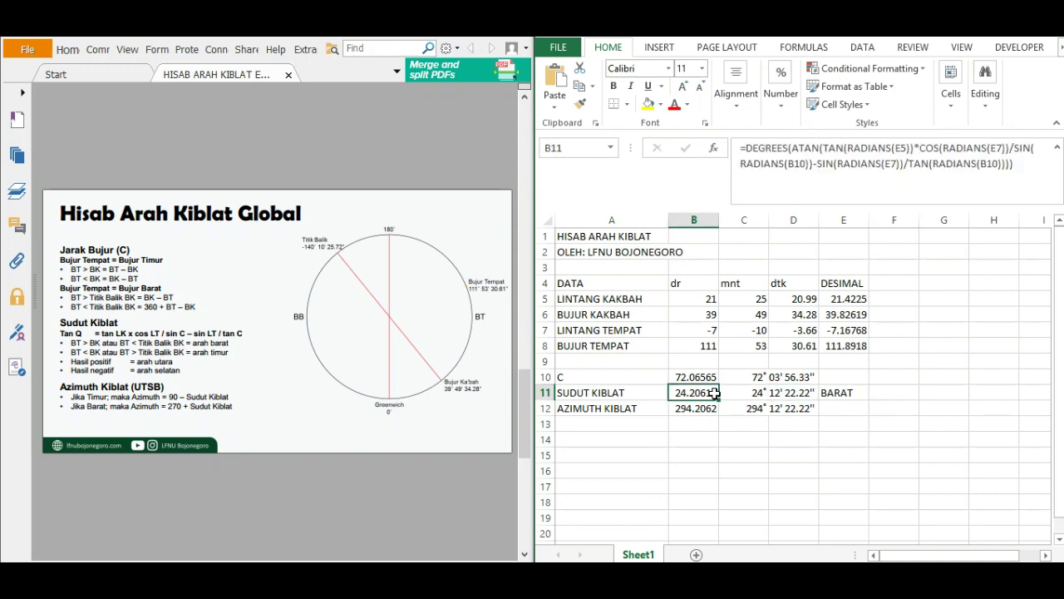
left_click(889, 392)
type("=")
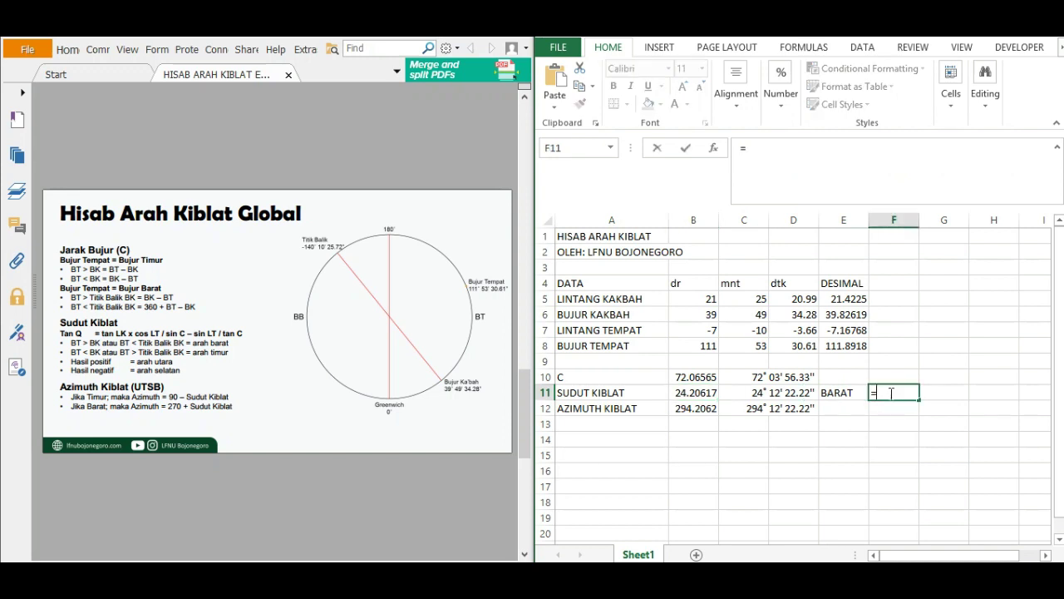
type("IF")
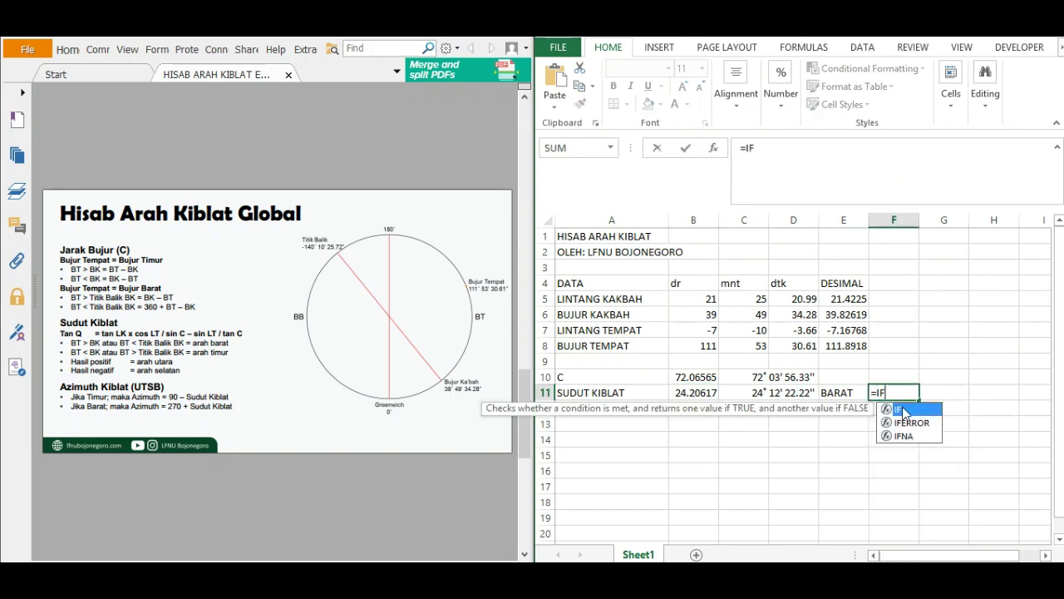
type("(")
left_click(693, 392)
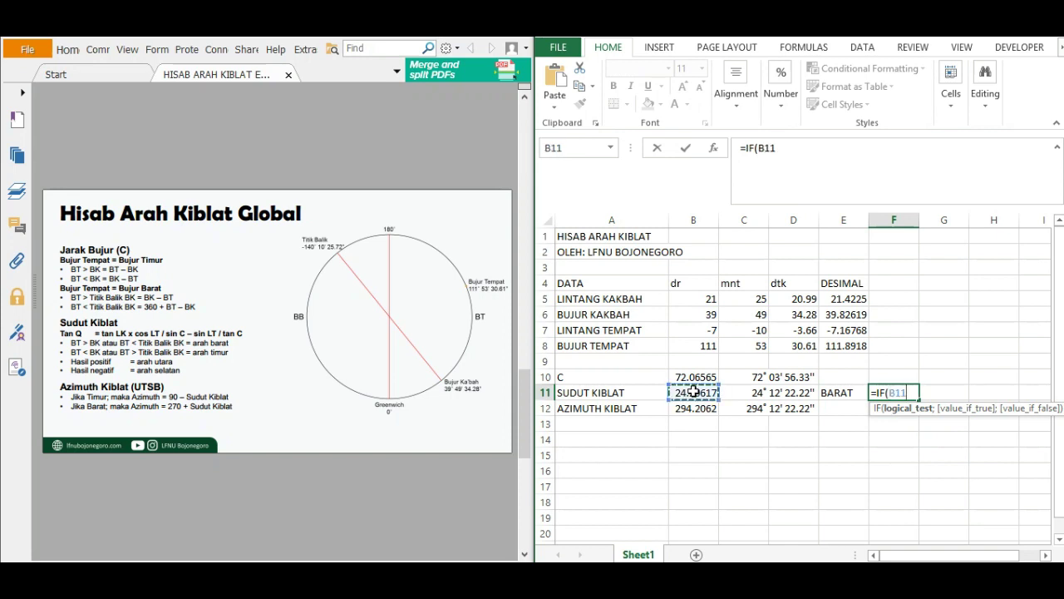
type(">0;\"")
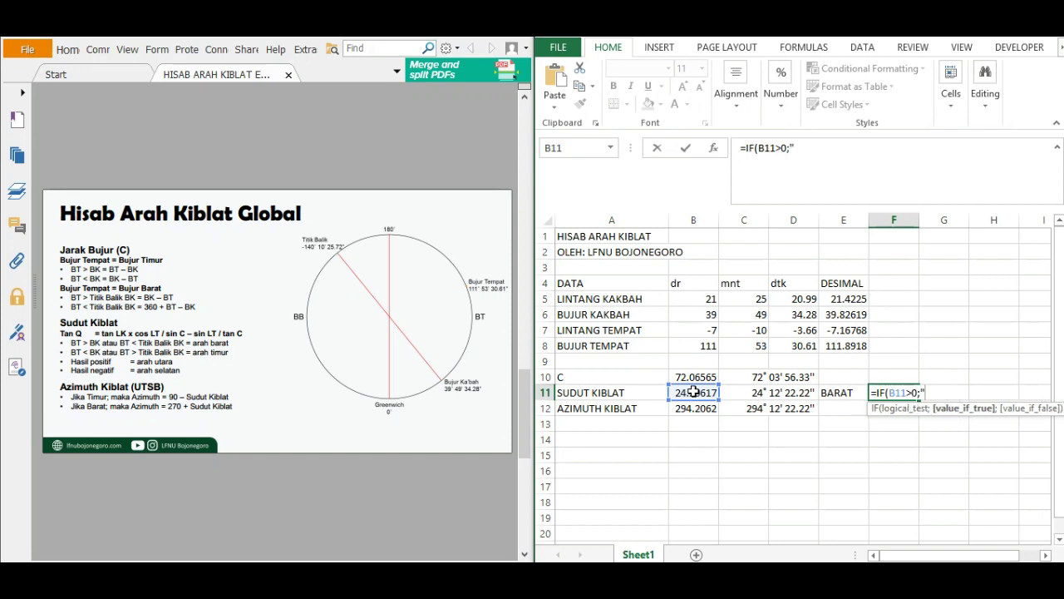
Step: Complete the F11 formula with "UTARA" as the value-if-true and "SELATAN" as the value-if-false
type("UTARA\";\"")
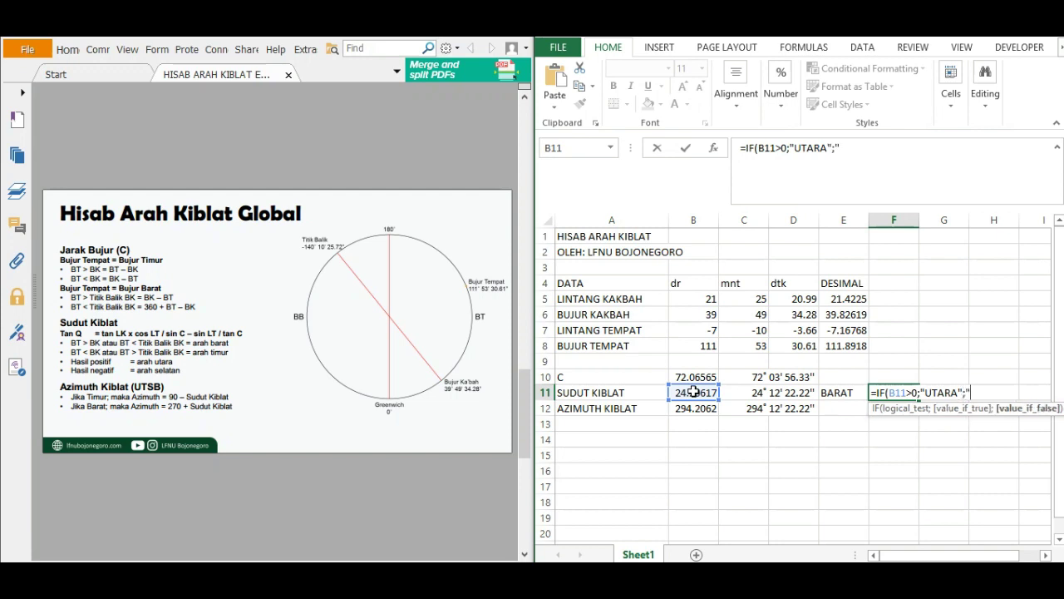
type("SELATAN")
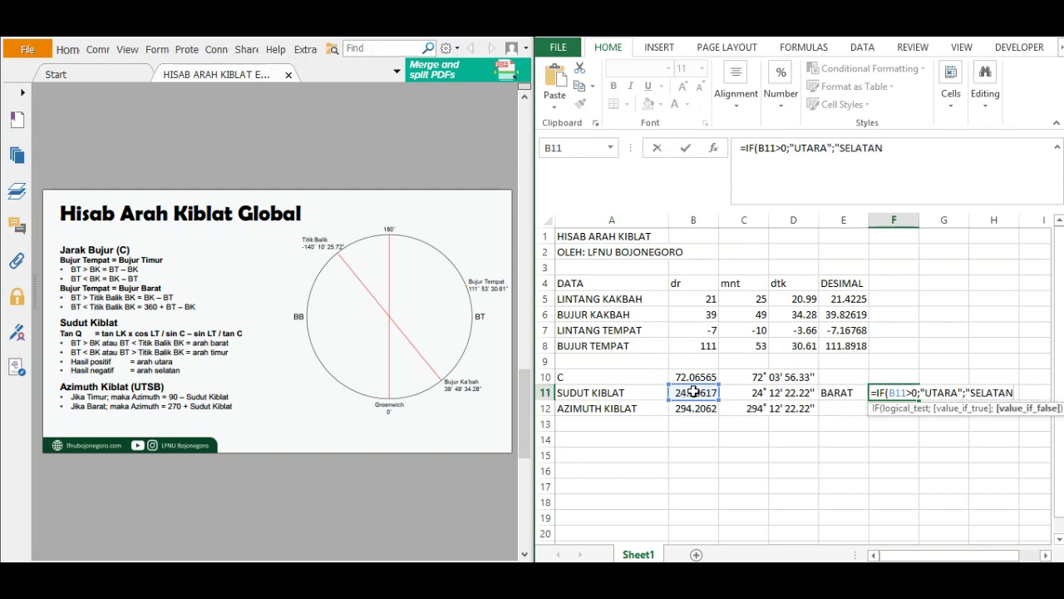
type("\")")
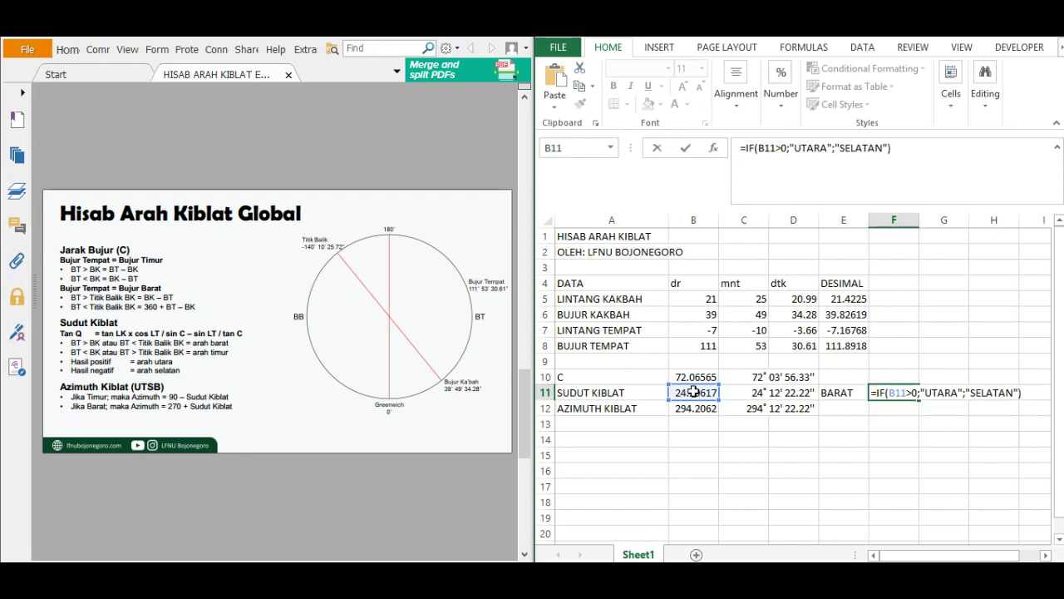
key("Return")
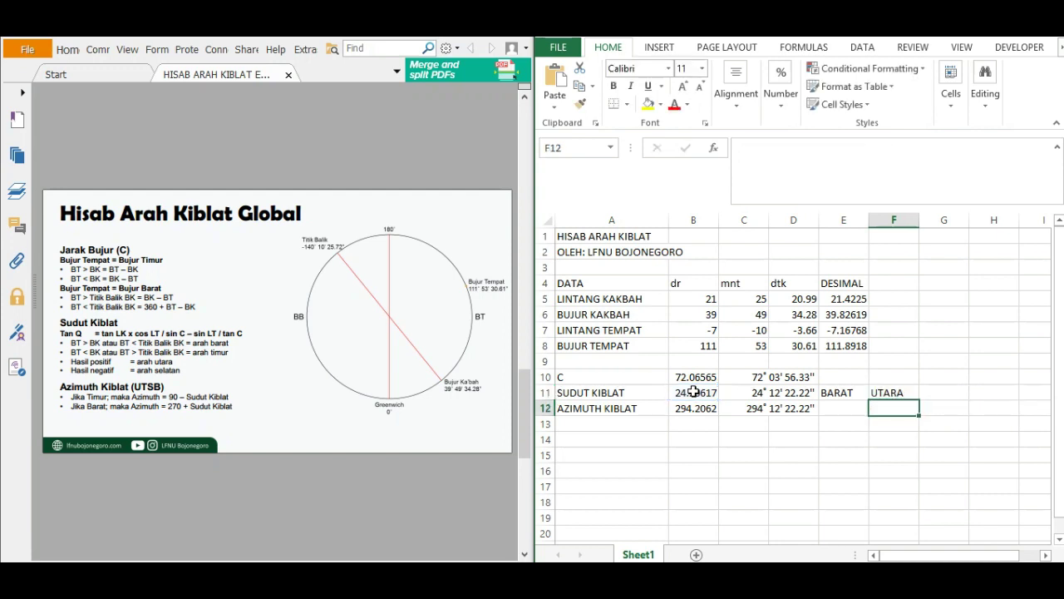
Step: Consult the azimuth rules on the reference slide and replace the B12 azimuth formula with an IF formula beginning =IF(E11=
left_click(397, 413)
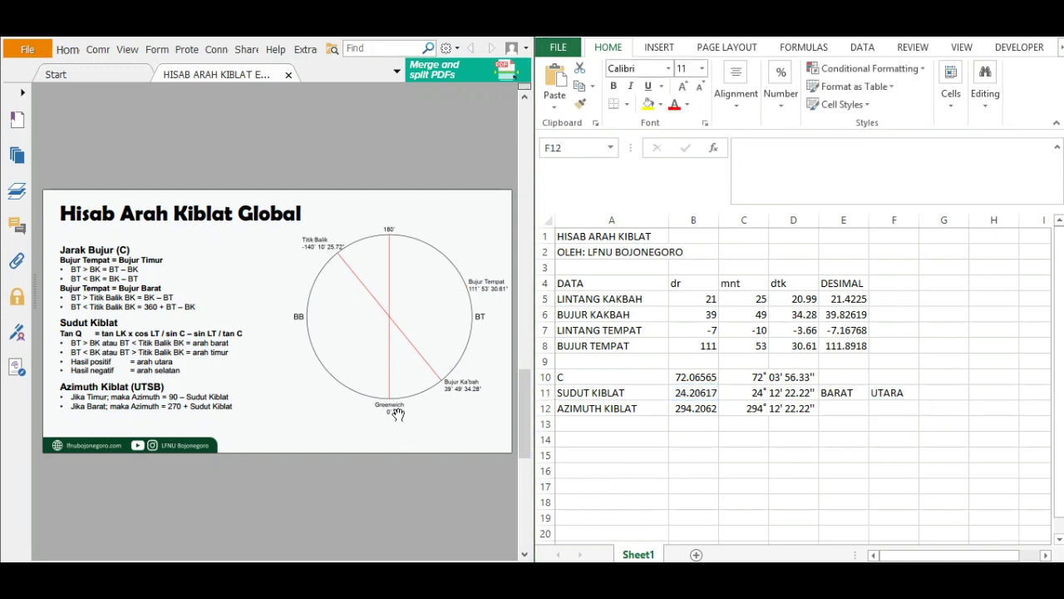
scroll(399, 410, "down", 1)
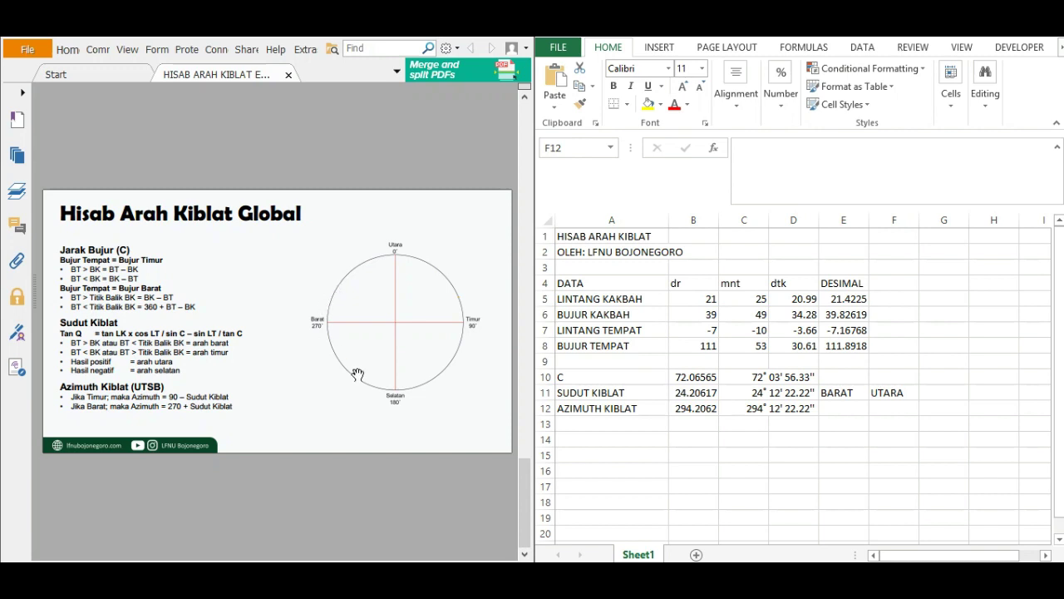
left_click(695, 408)
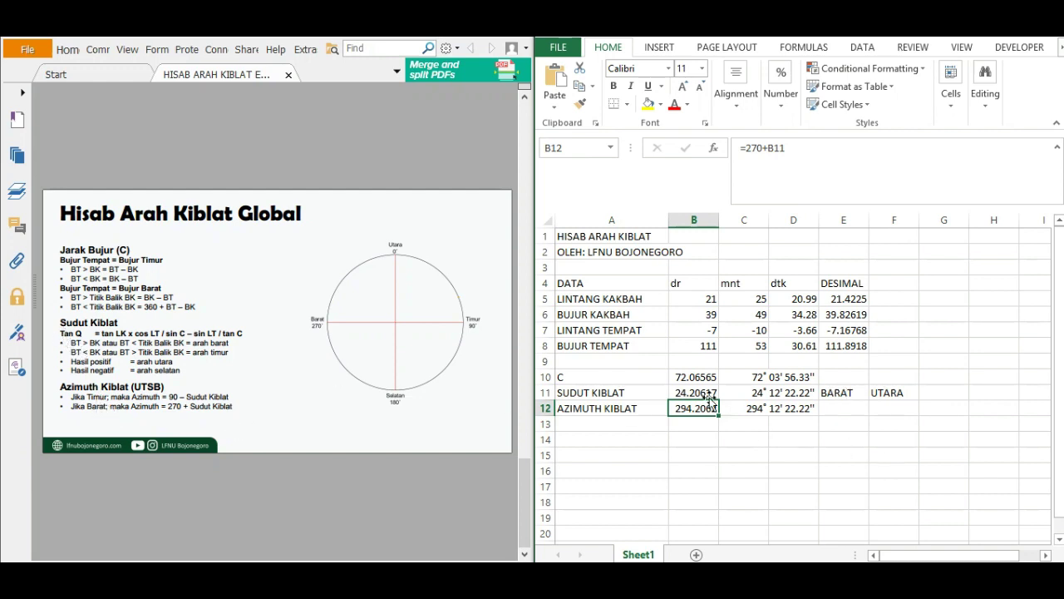
left_click(826, 148)
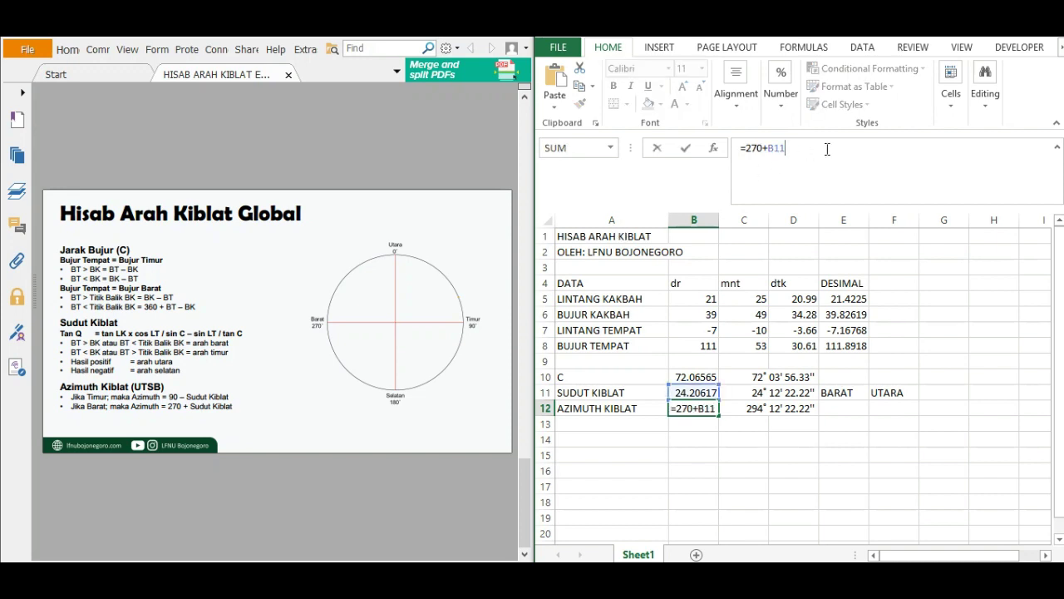
key("BackSpace")
key("BackSpace")
key("BackSpace")
key("BackSpace")
key("BackSpace")
type("IF(")
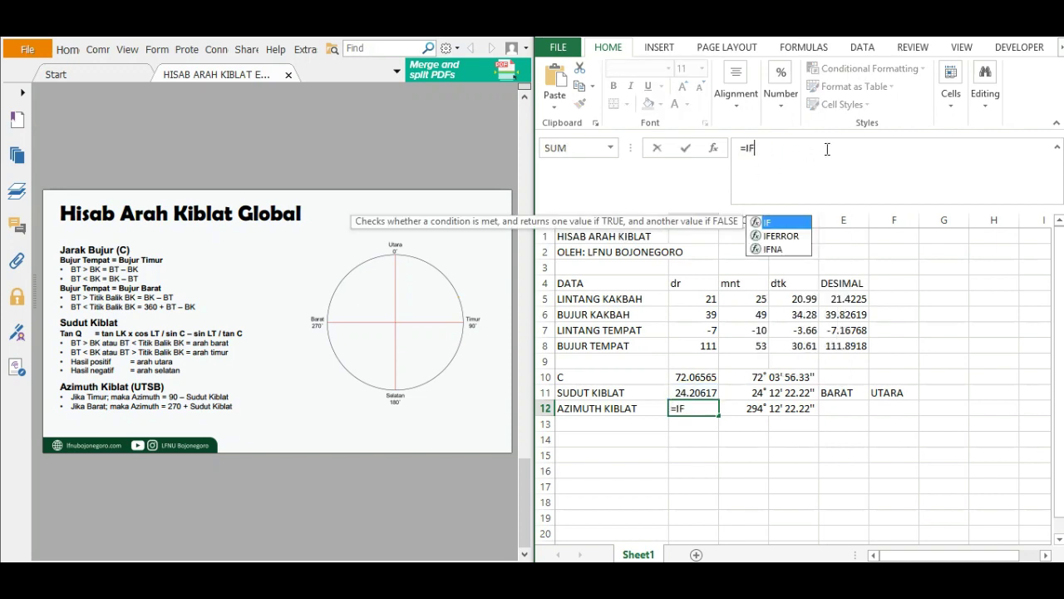
left_click(846, 393)
type("=")
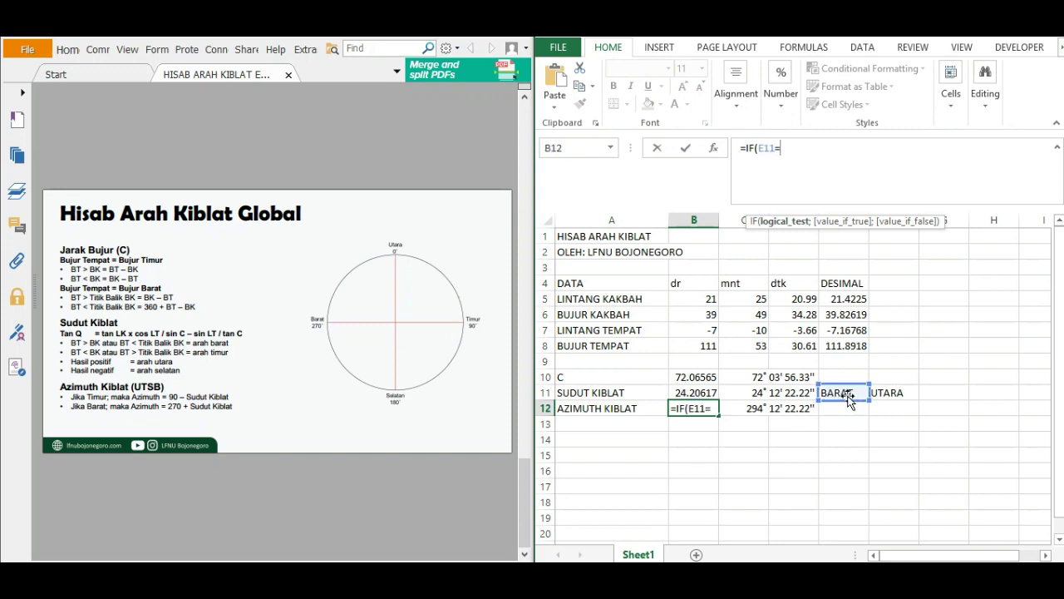
Step: Complete the condition in the B12 formula so it compares E11 with "TIMUR"
type("\"BAR")
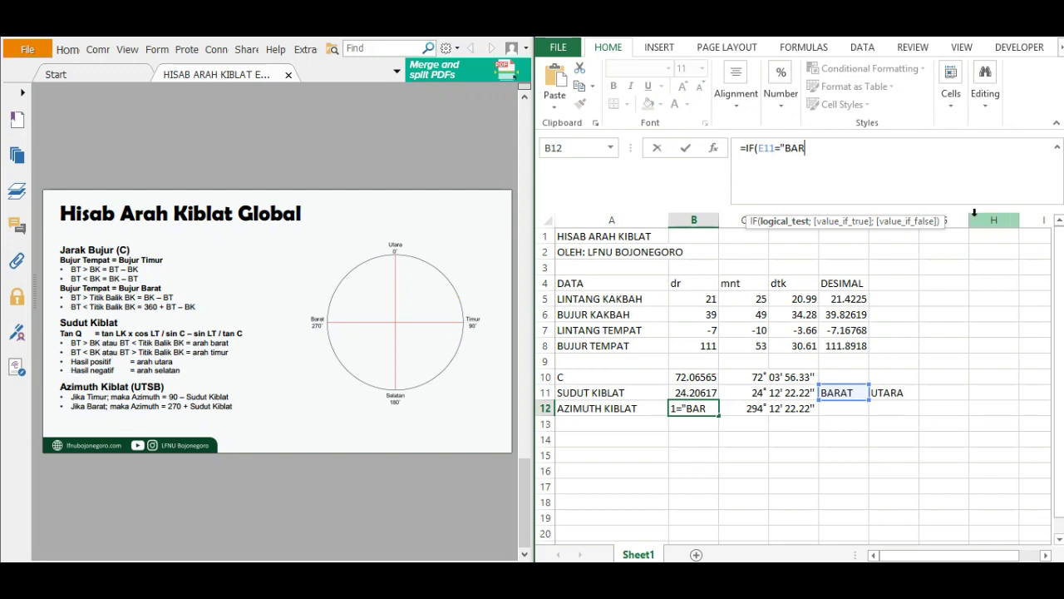
key("BackSpace")
key("BackSpace")
key("BackSpace")
type("TIMUR\";")
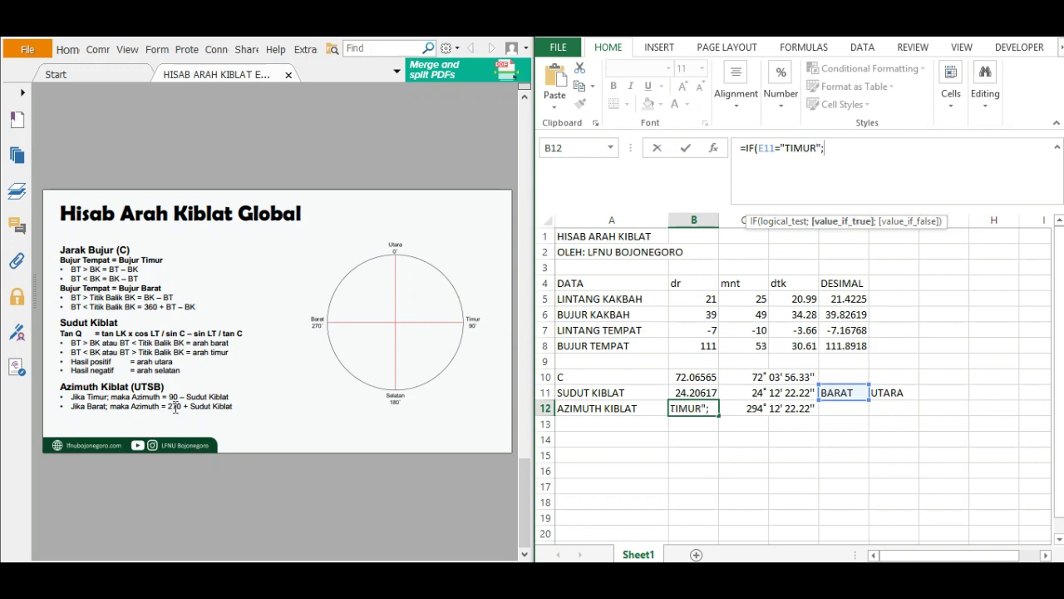
Step: Finish the B12 formula with 90-B11 as the value-if-true and 270-B11 as the value-if-false, and reselect B12
type("90-")
left_click(697, 392)
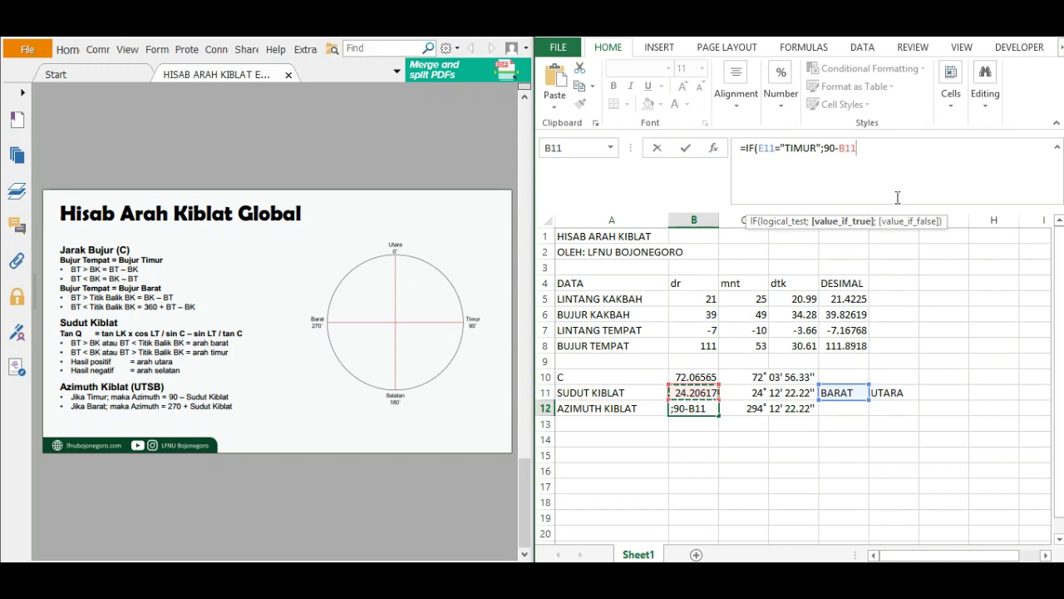
type(";")
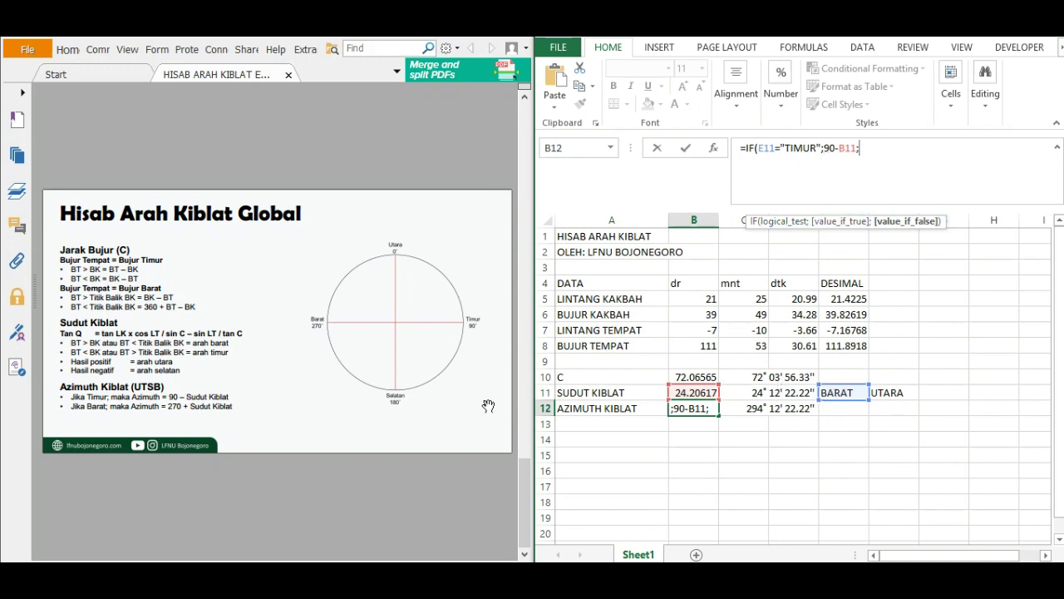
type("270")
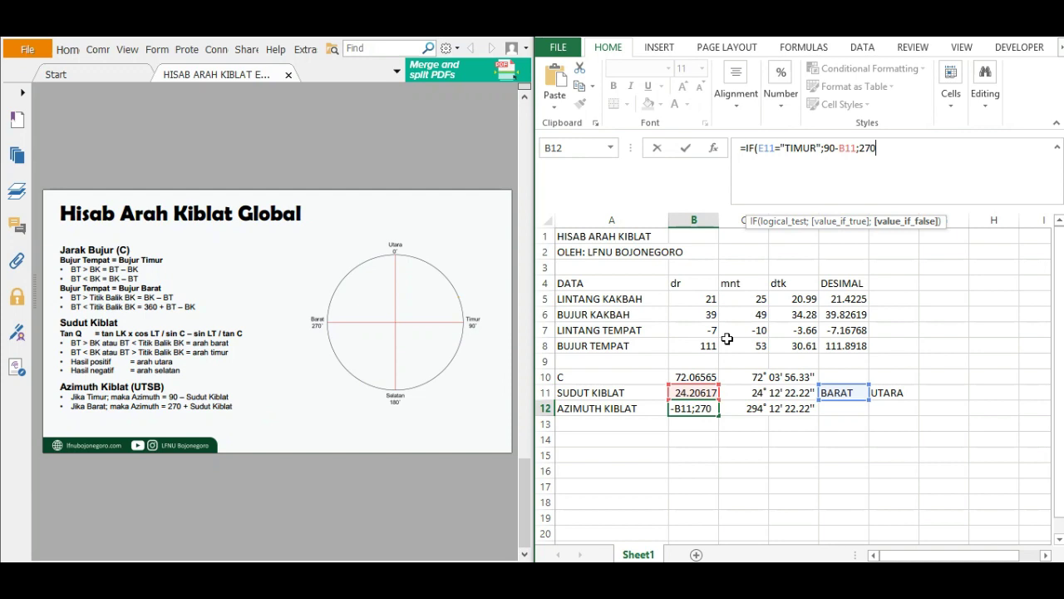
type("-")
left_click(688, 390)
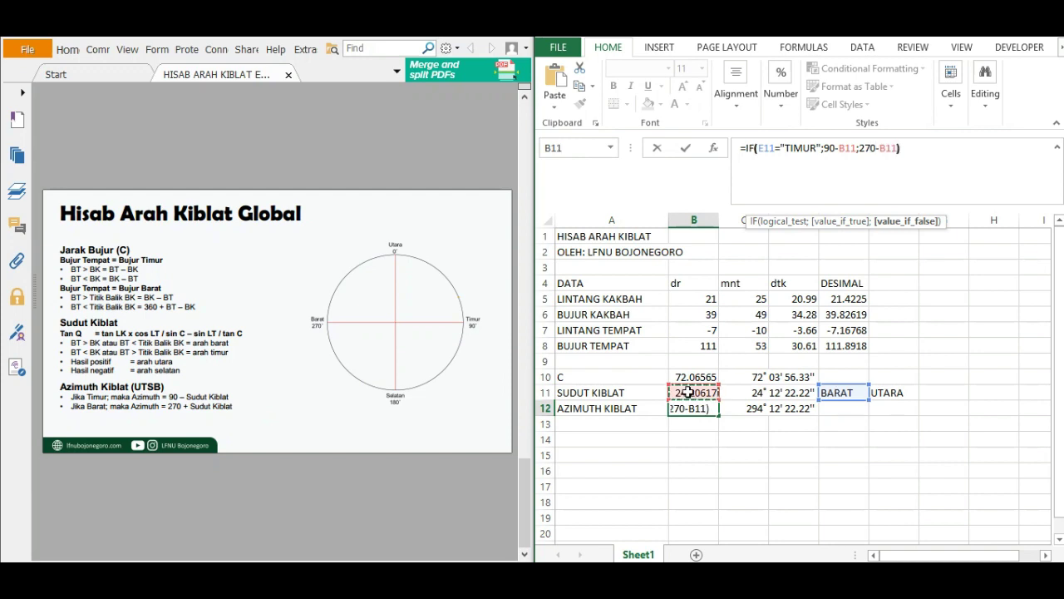
type(")")
key("Return")
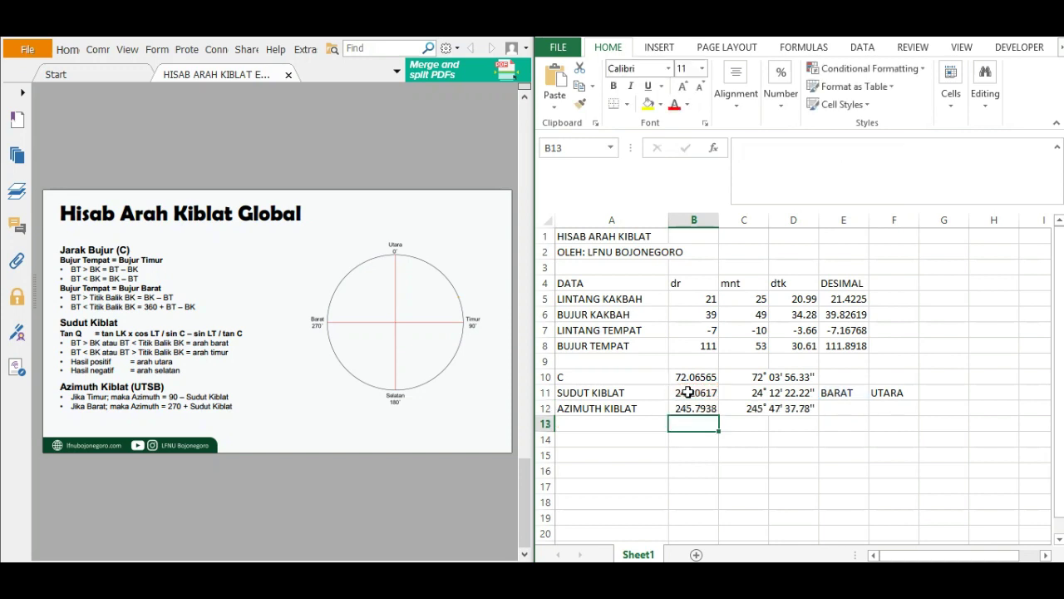
key("Up")
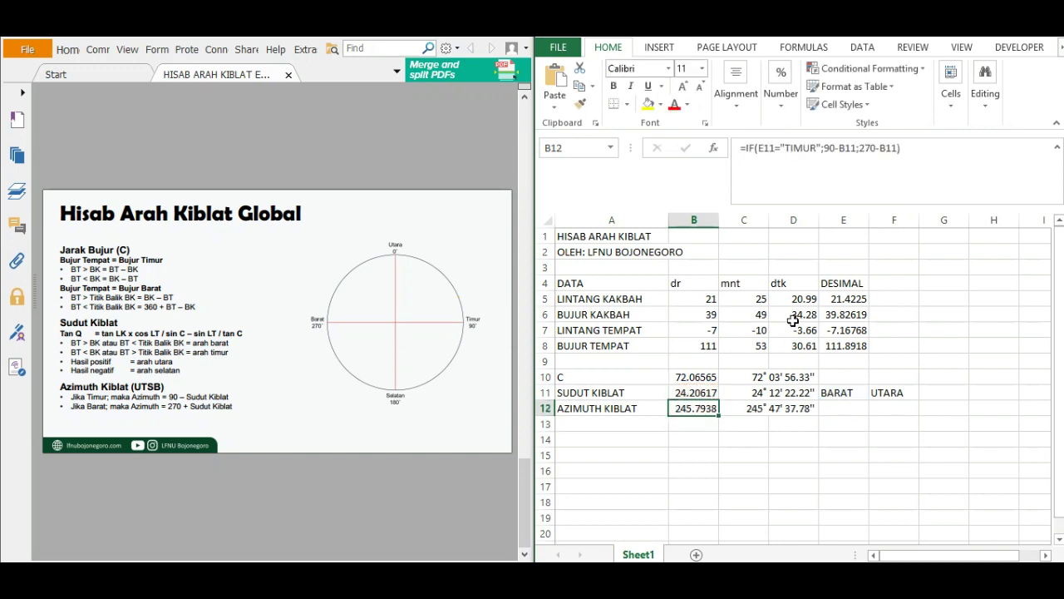
Step: Correct the value-if-false in the B12 azimuth formula to 270+B11 and check the converted azimuth in C12
left_click(846, 150)
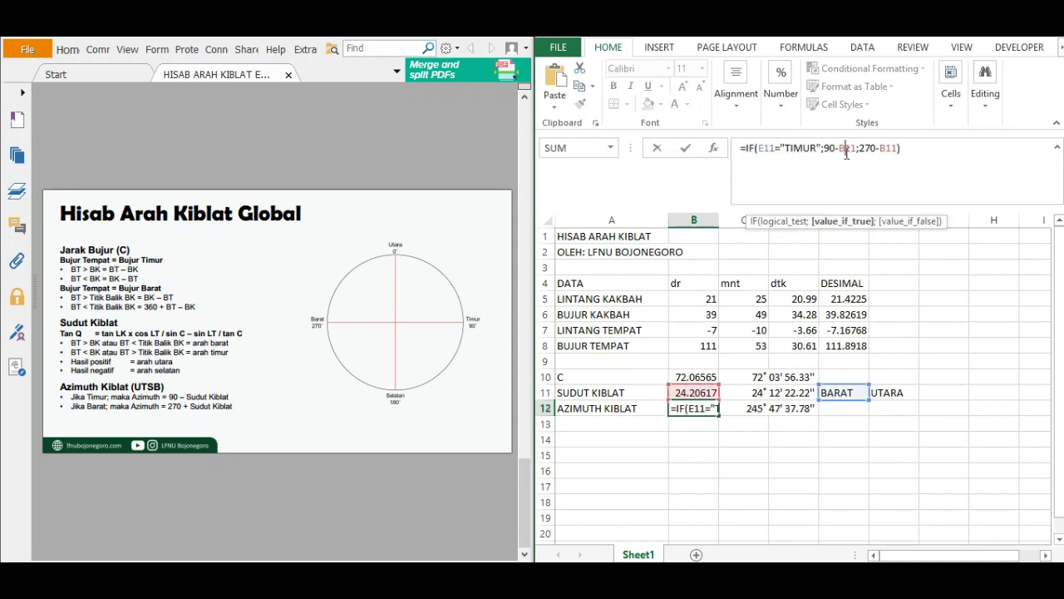
left_click(869, 148)
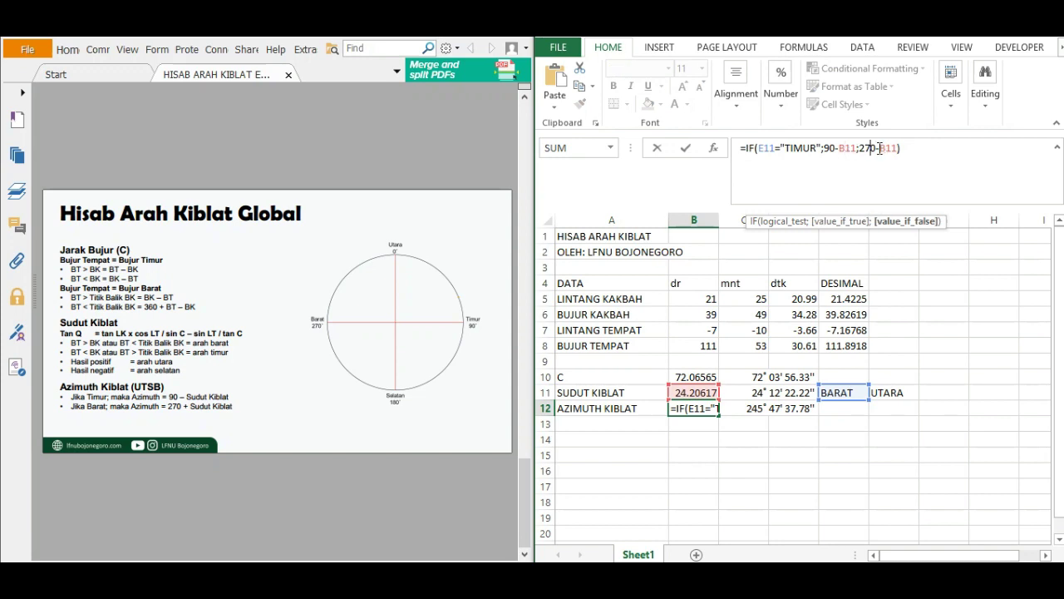
key("BackSpace")
type("+")
key("Return")
left_click(754, 406)
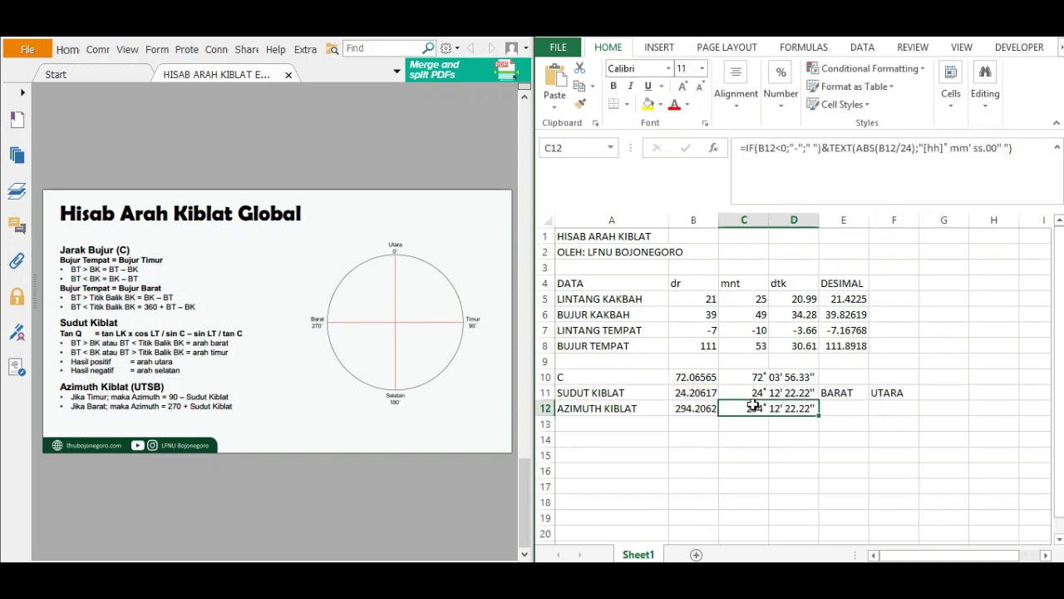
left_click(778, 468)
left_click(757, 417)
Step: Switch to the browser's Masjid Katedral Moskwa article, locate its coordinates, and enter the latitude 55, 46, 45 in the LINTANG TEMPAT cells B7:D7
key("alt+Tab")
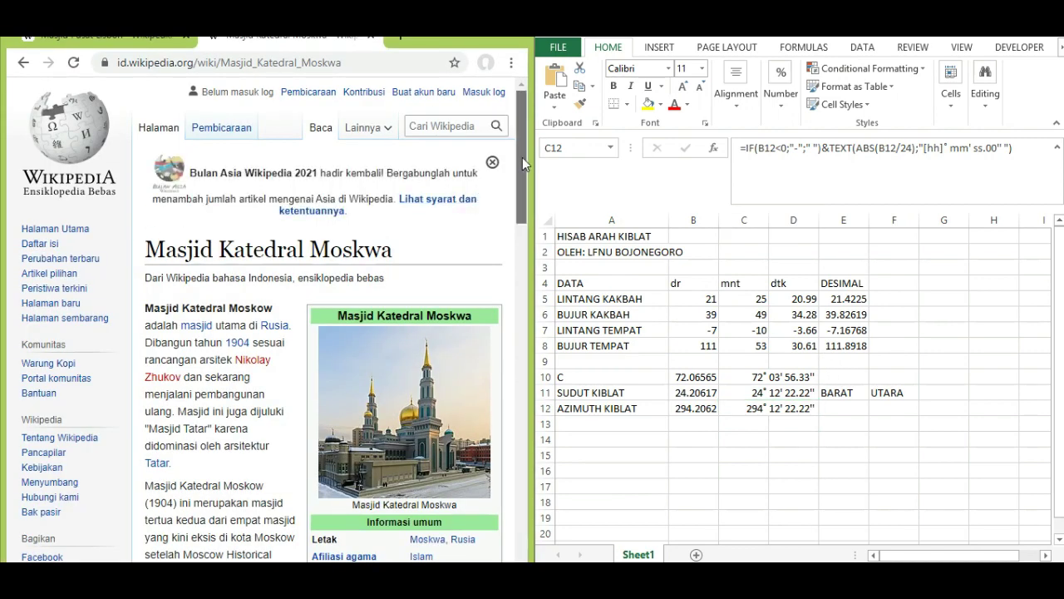
left_click_drag(522, 157, 523, 180)
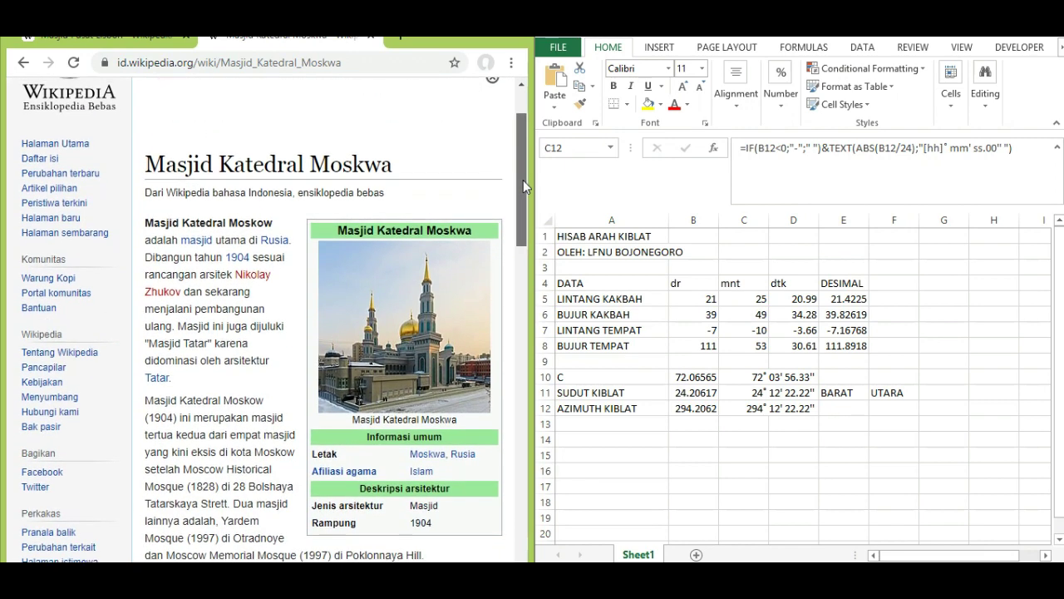
left_click_drag(523, 180, 525, 520)
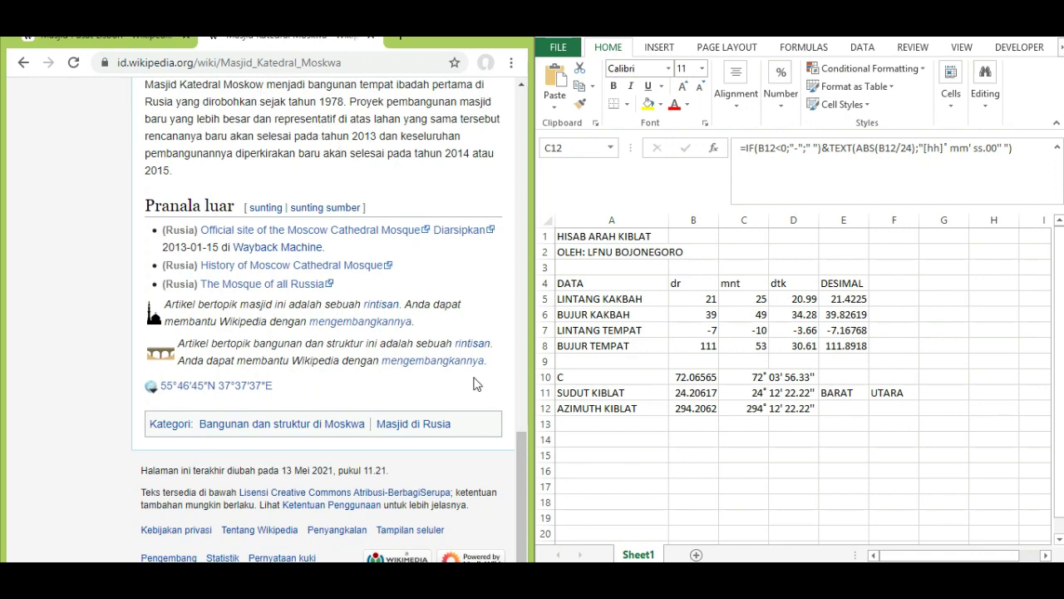
left_click_drag(525, 491, 517, 489)
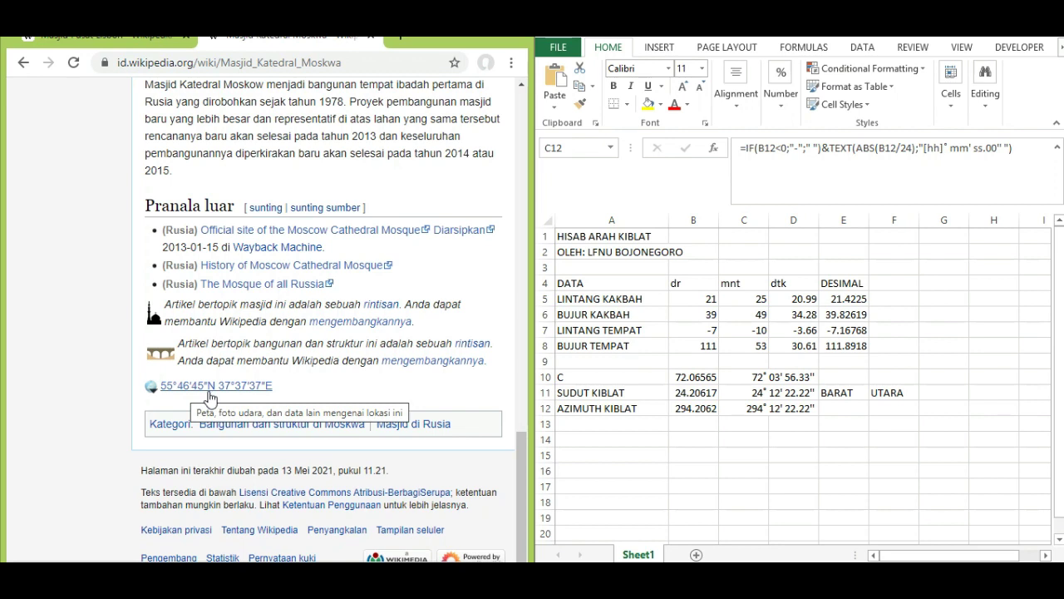
left_click(705, 331)
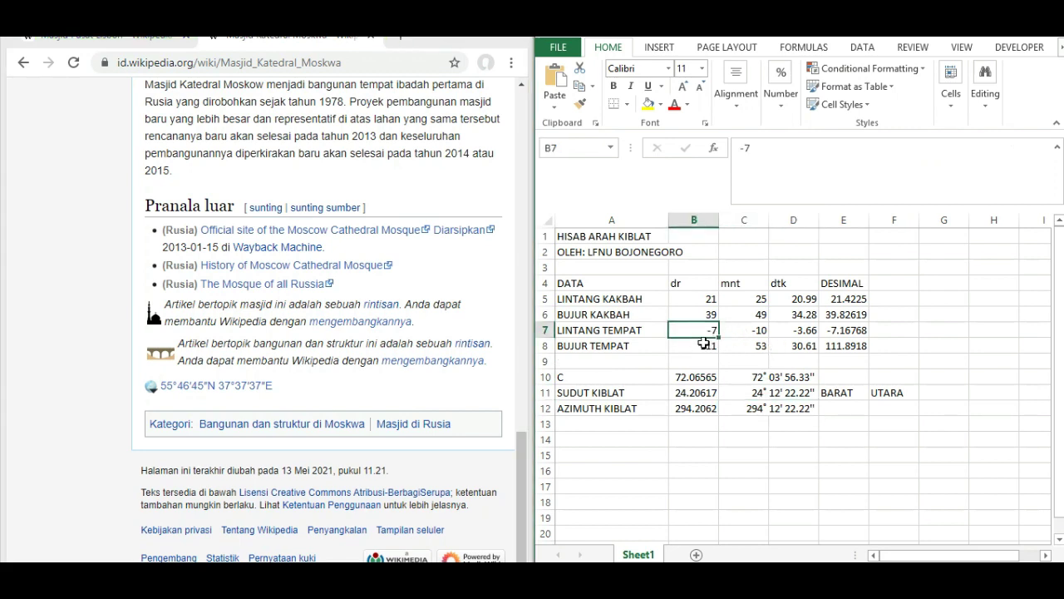
type("55")
key("Tab")
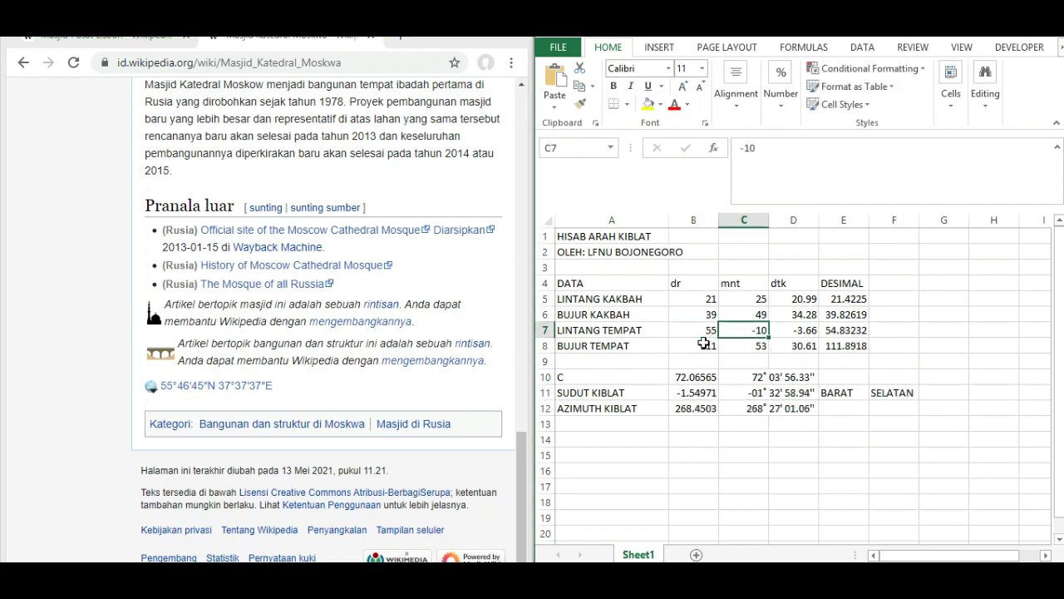
type("46")
key("Tab")
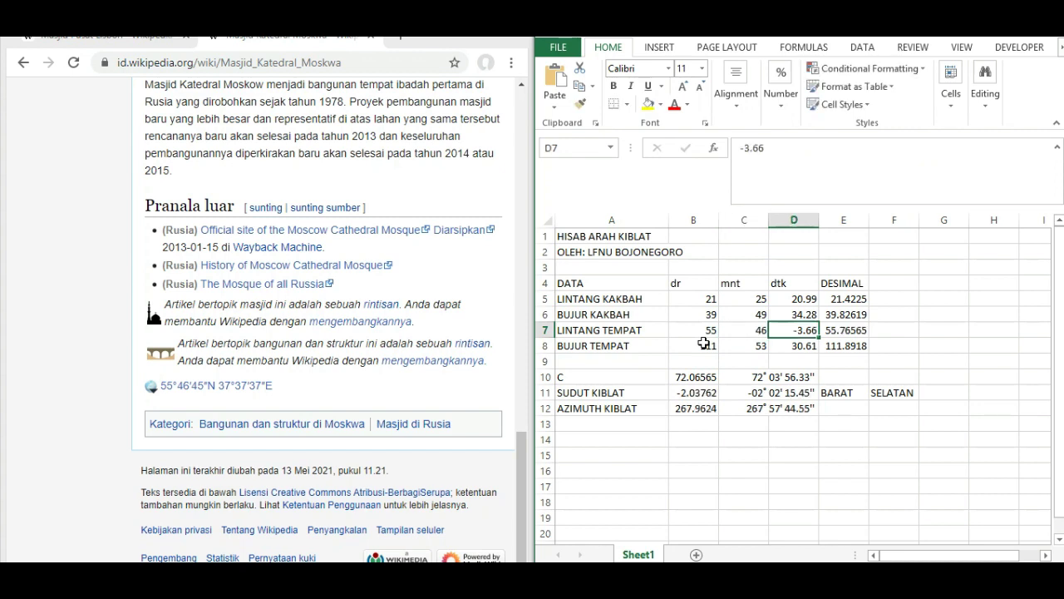
type("45")
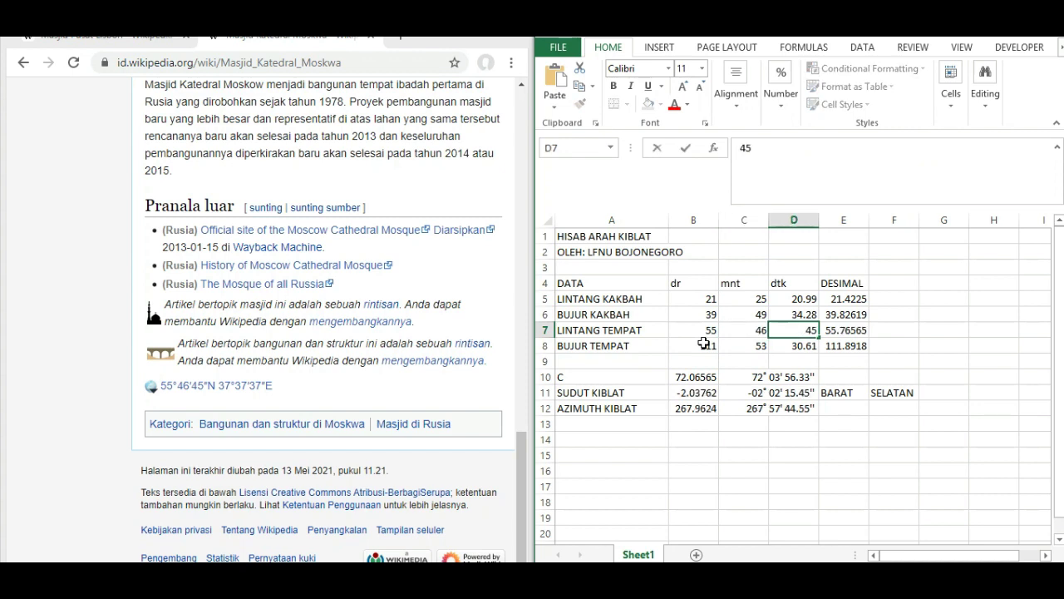
key("Return")
Step: Enter the Moscow mosque's longitude as 37, 37, 37 in the BUJUR TEMPAT cells B8:D8
left_click(703, 343)
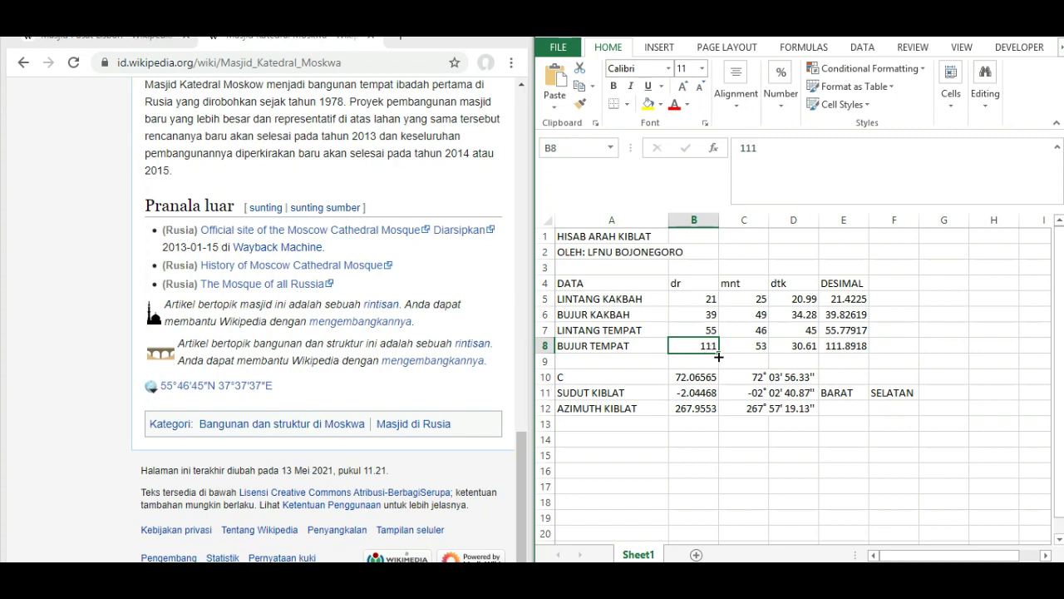
type("37")
key("Tab")
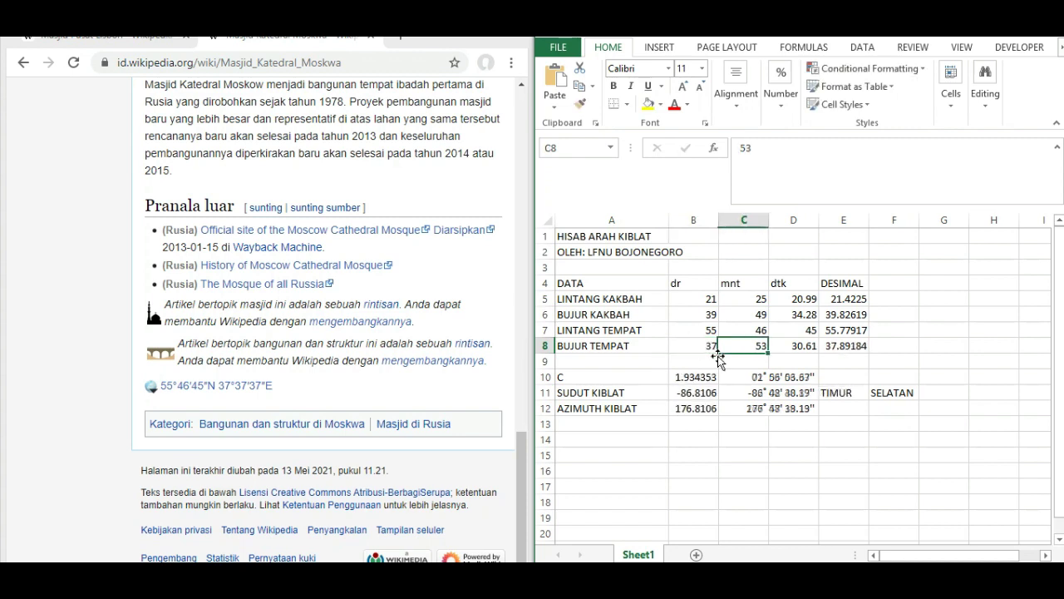
type("37")
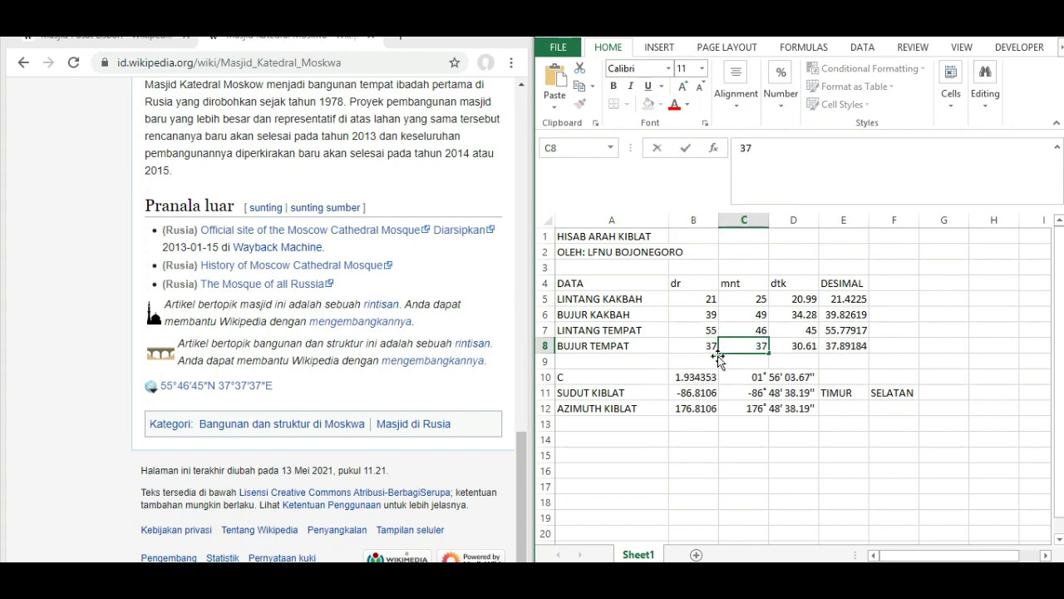
key("Tab")
type("37")
key("Return")
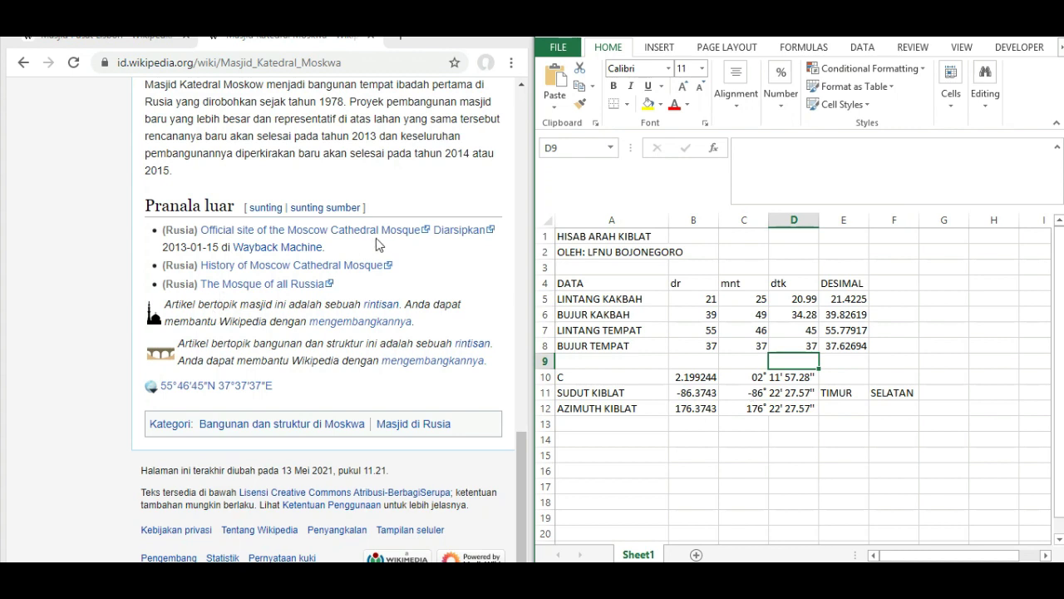
Step: Switch to the browser's Masjid Pusat Lisbon article and enter its latitude 38, 44, 7.97 in the LINTANG TEMPAT cells B7:D7
left_click(163, 45)
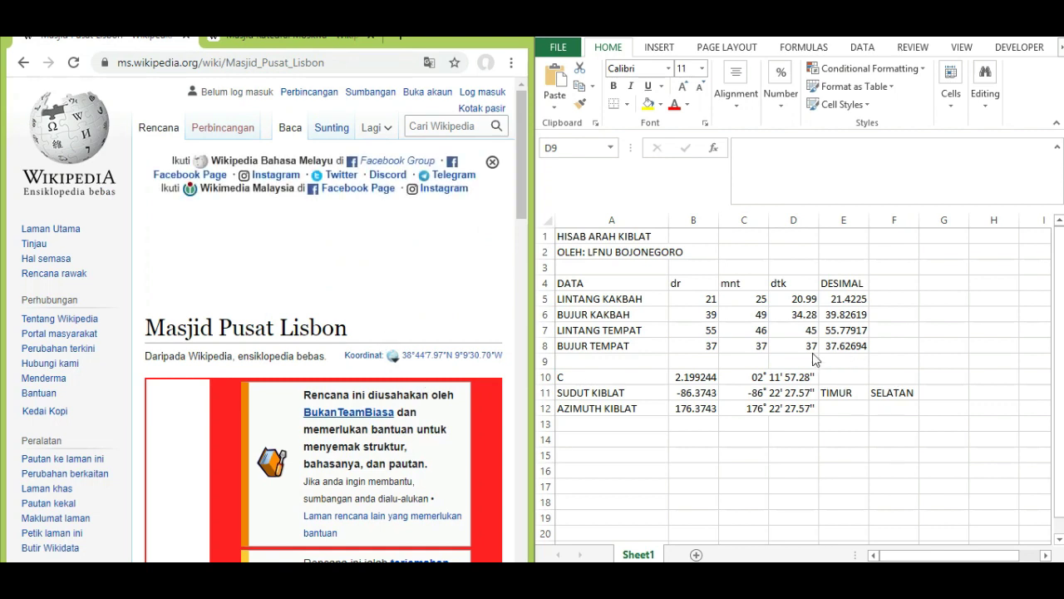
left_click(706, 330)
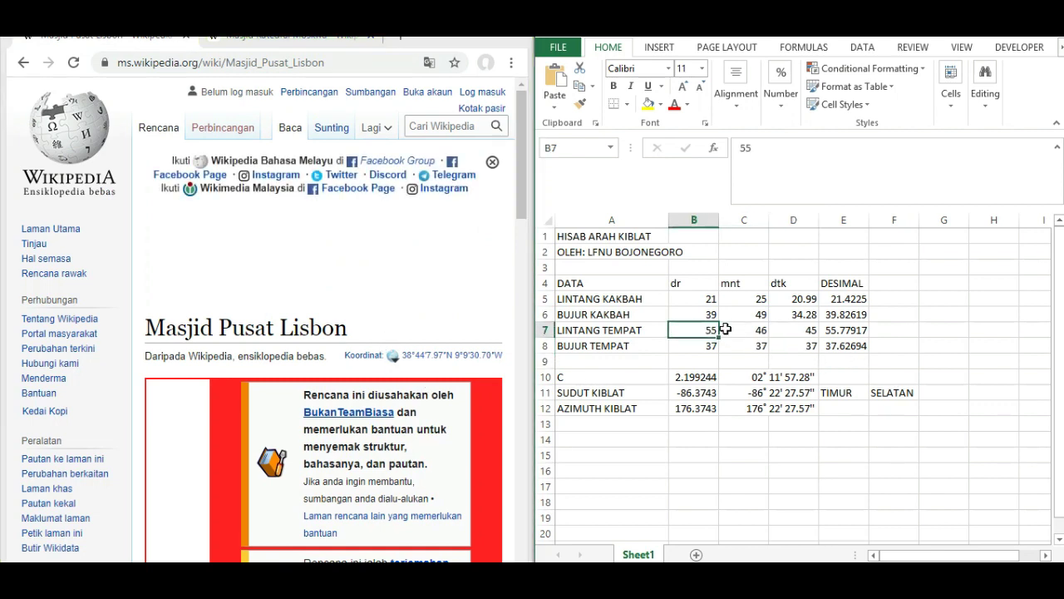
type("38")
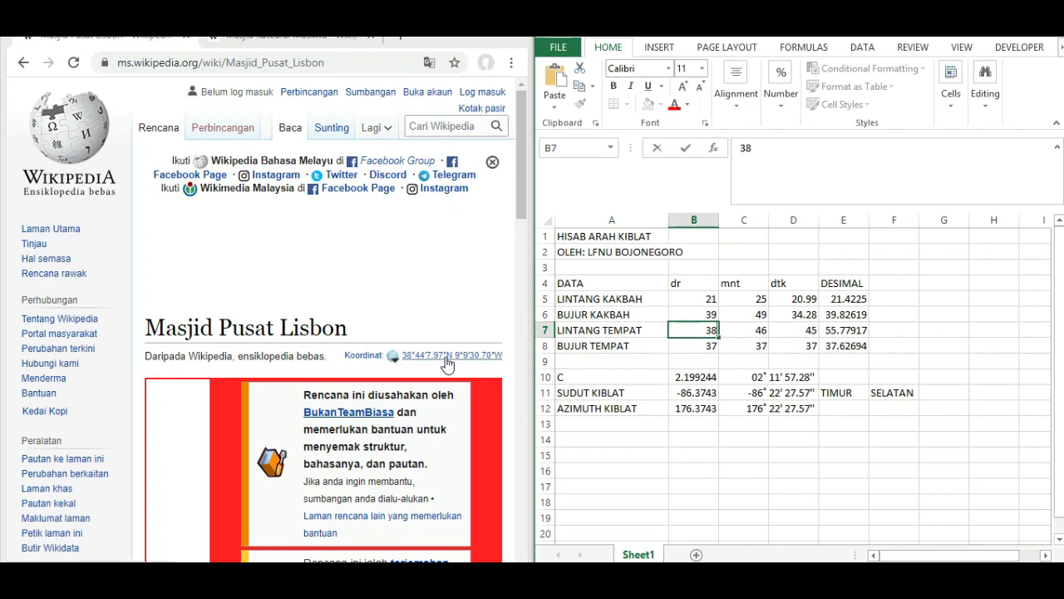
left_click(746, 335)
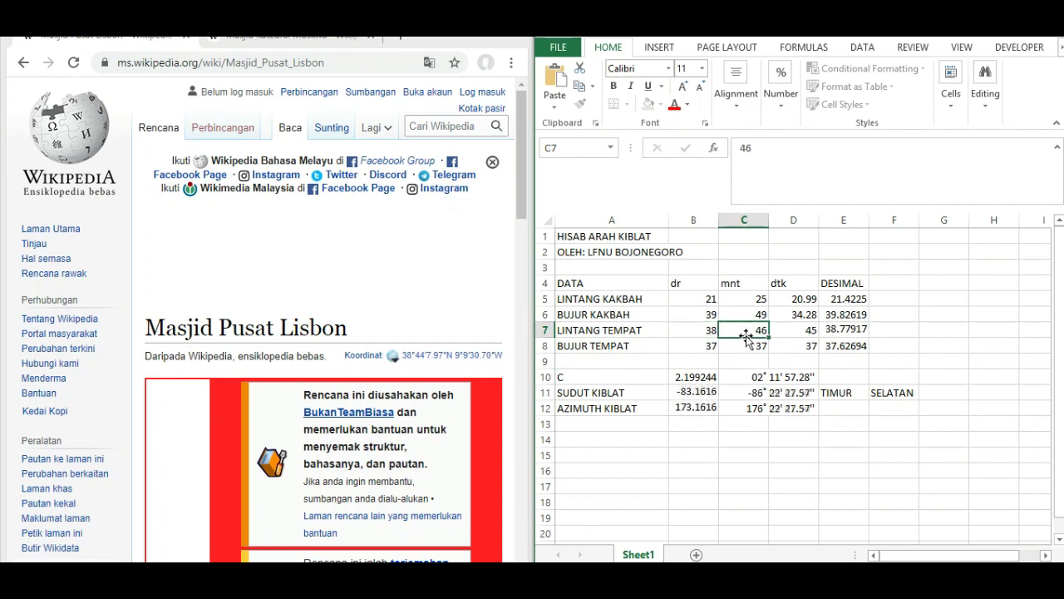
type("44")
key("Tab")
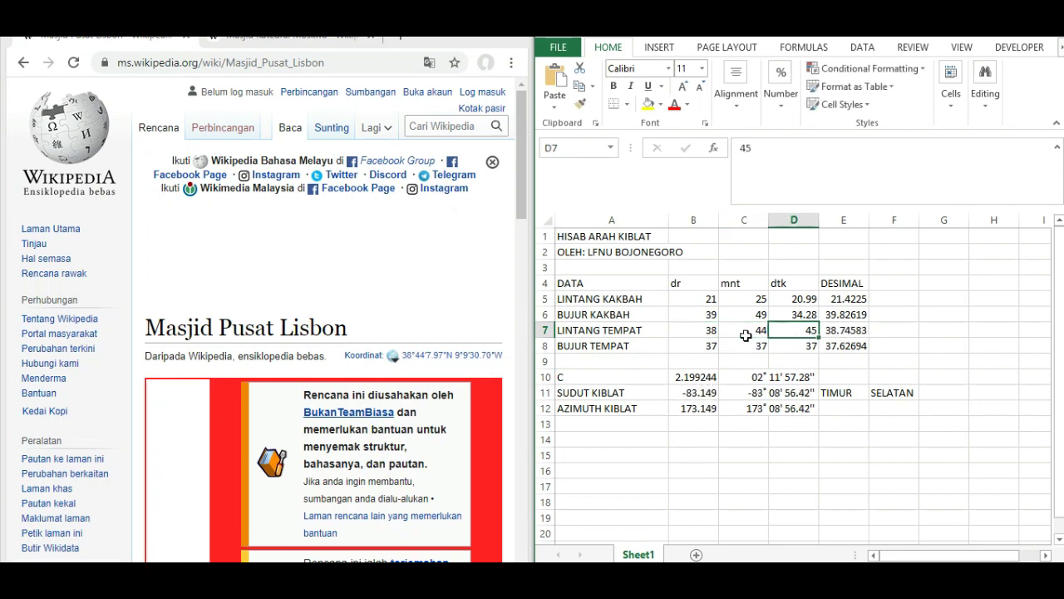
type("7.")
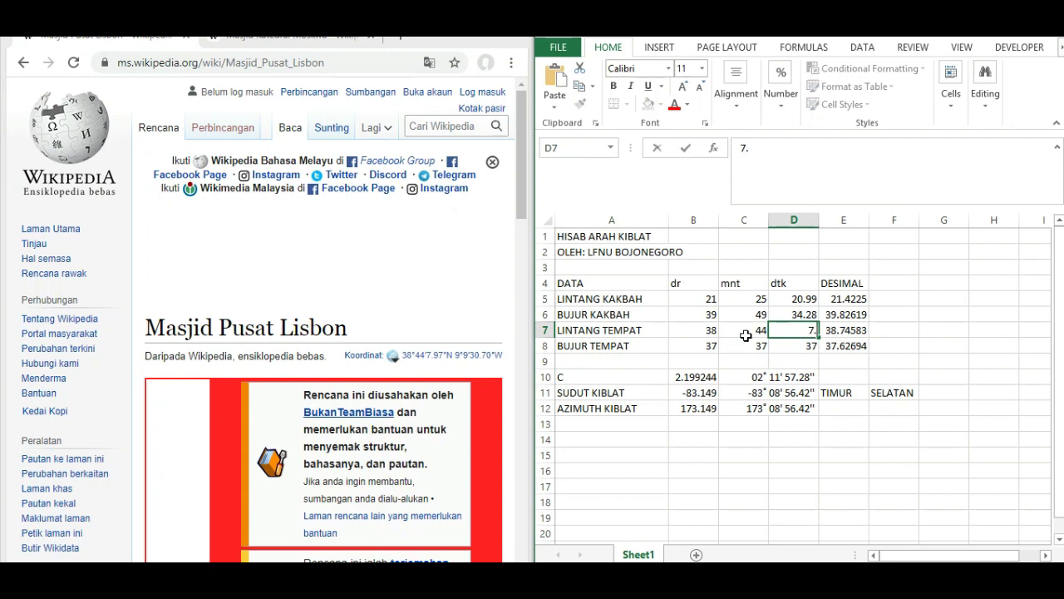
type("97")
key("Return")
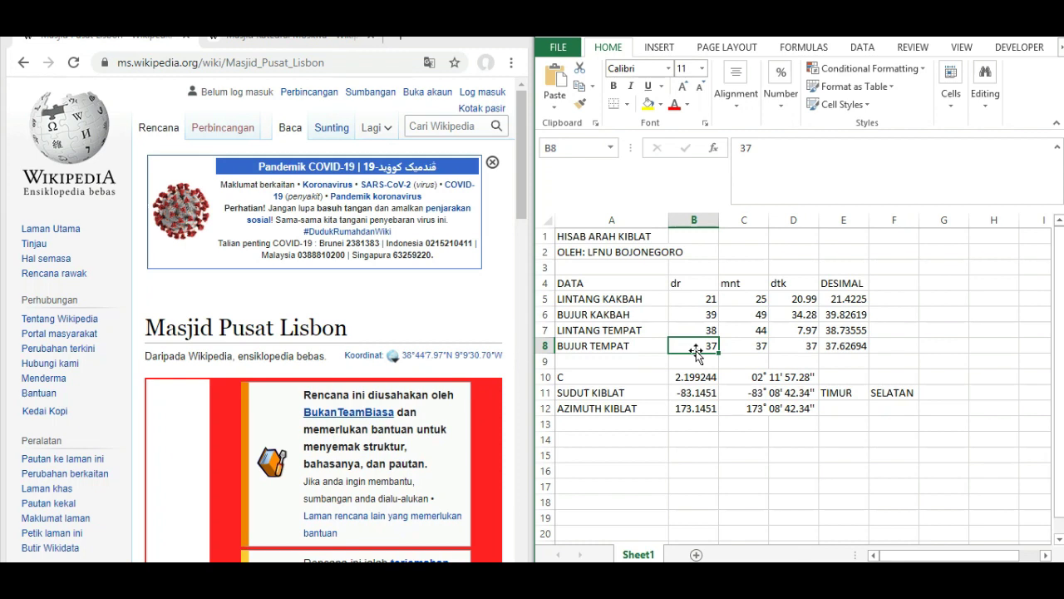
Step: Enter the Lisbon mosque's longitude as -9, -9, -30.70 in B8:D8, and switch back to the Hisab Arah Kiblat Global PDF slide
type("-9")
key("Tab")
type("-")
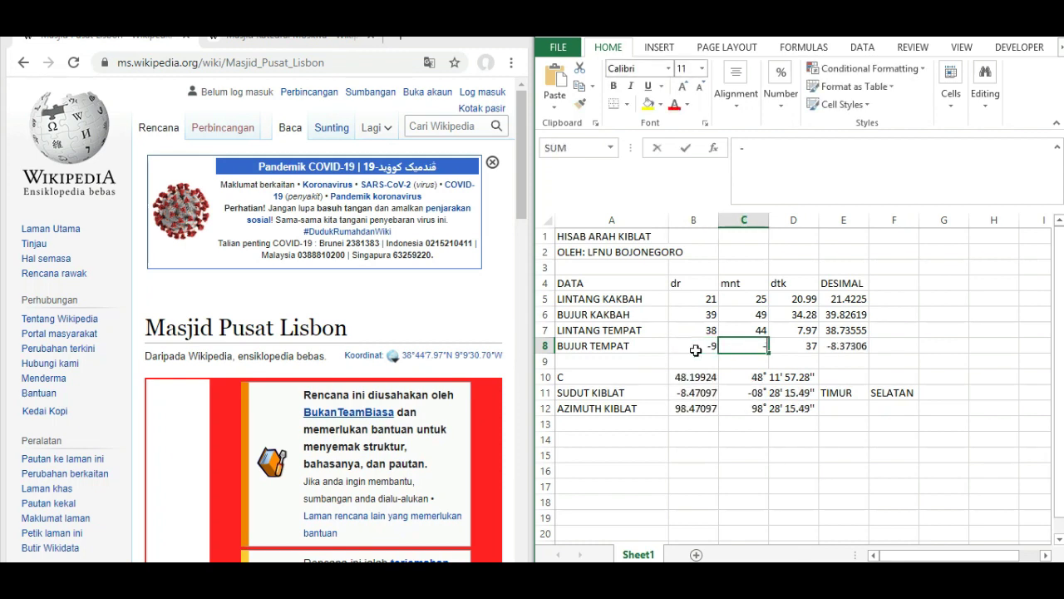
type("9")
key("Tab")
type("-")
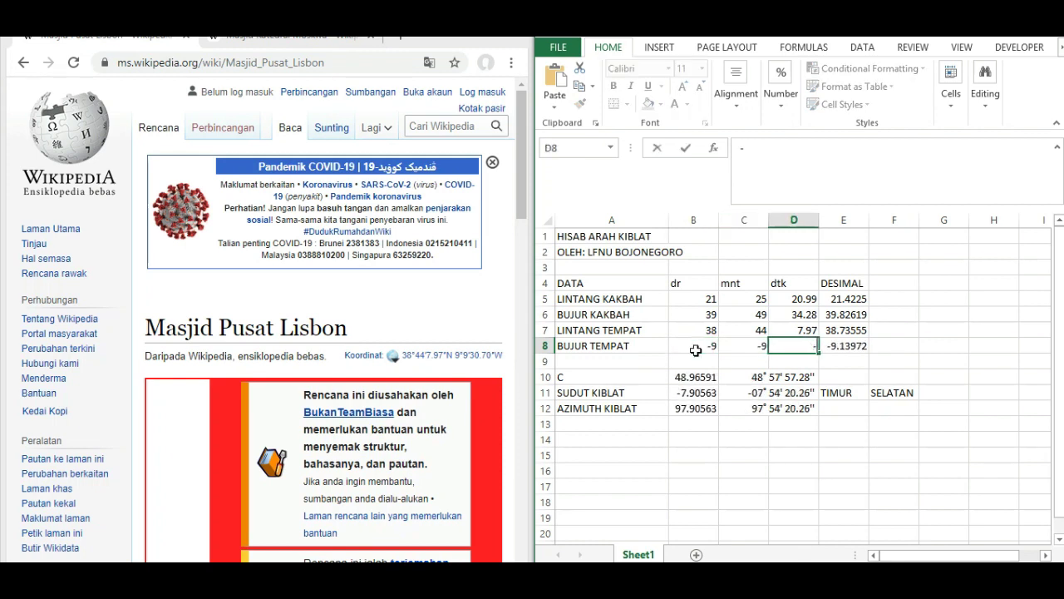
type("30.70")
key("Return")
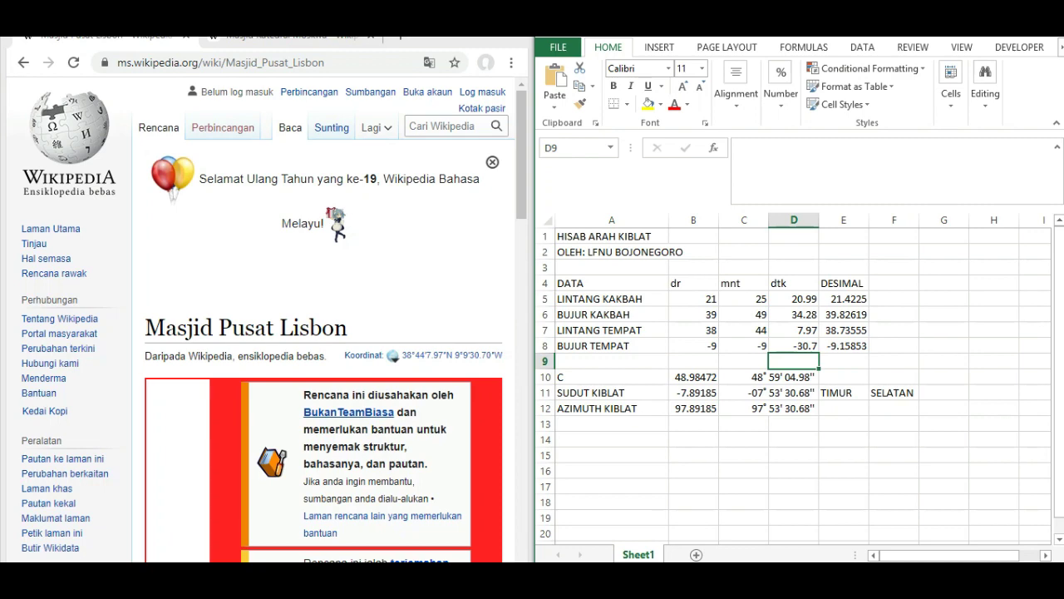
key("alt+Tab")
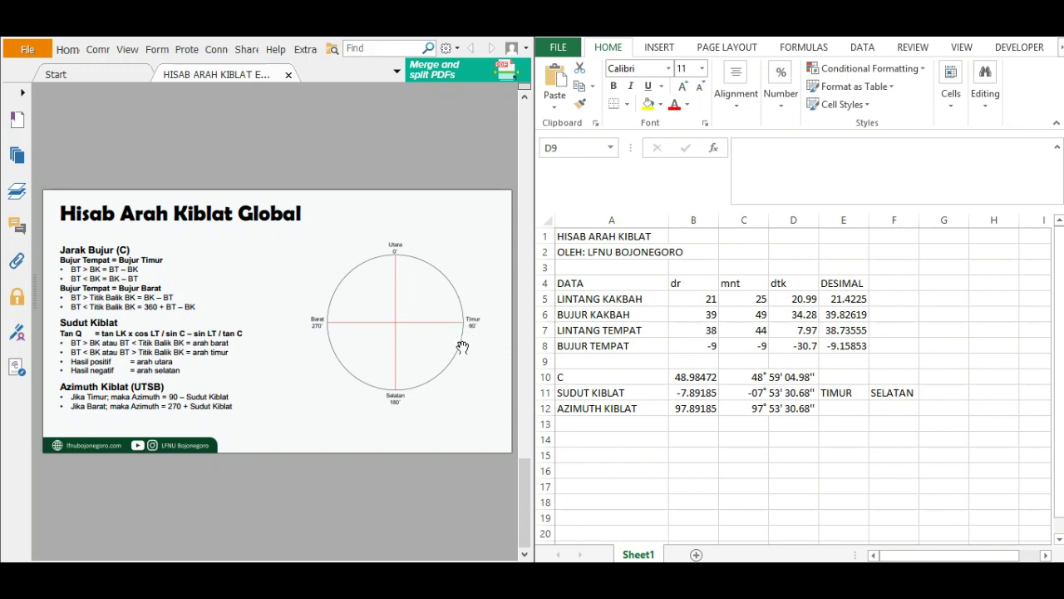
left_click(687, 424)
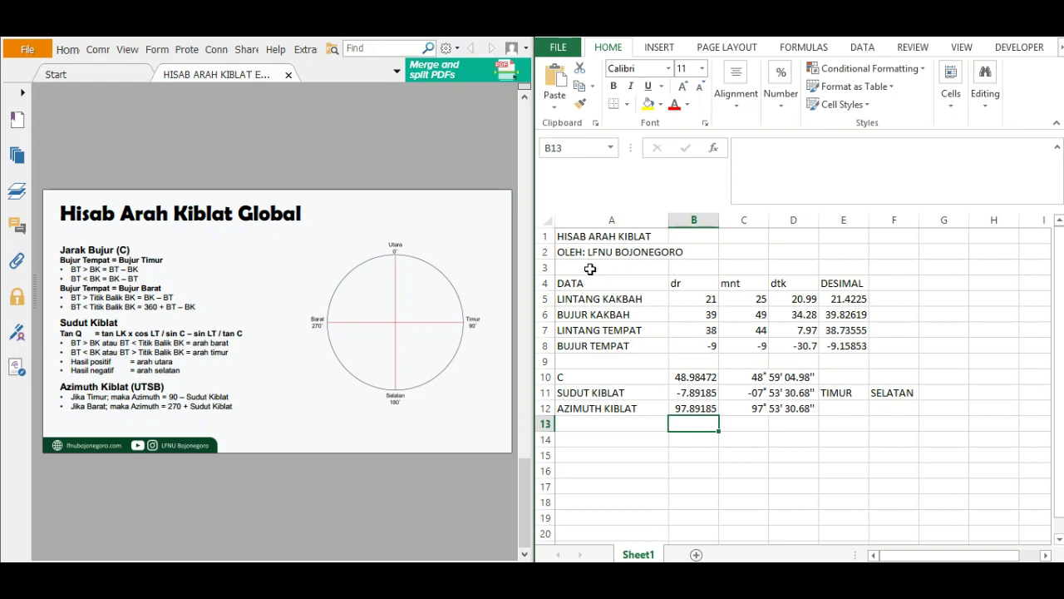
Step: Italicize and horizontally center the degree, minute and second values in the coordinate cells B5:D8
left_click(686, 329)
left_click(695, 301)
left_click_drag(714, 318, 790, 350)
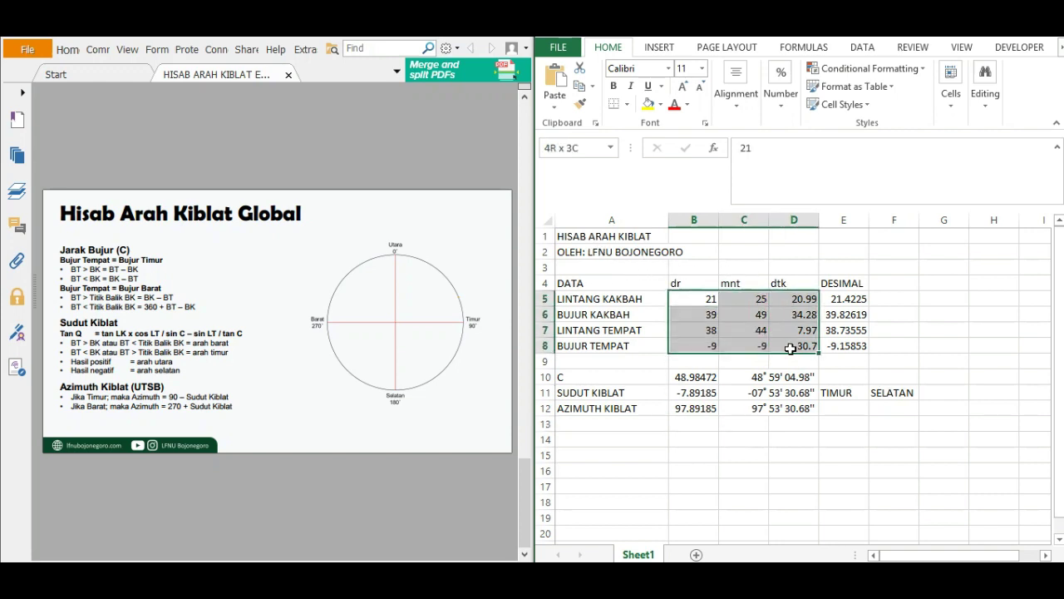
left_click(632, 86)
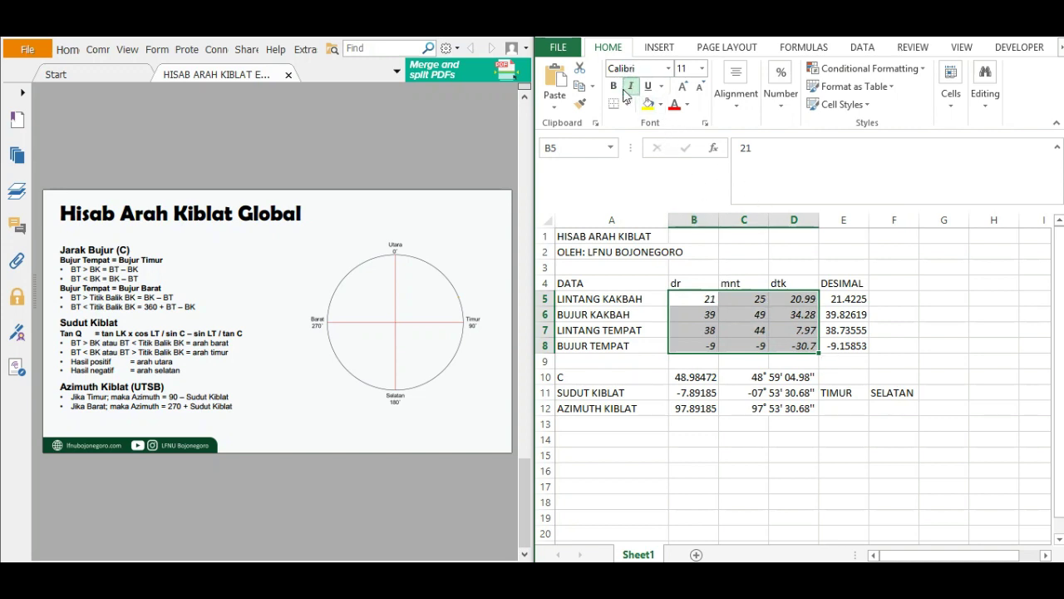
left_click(735, 90)
left_click(737, 170)
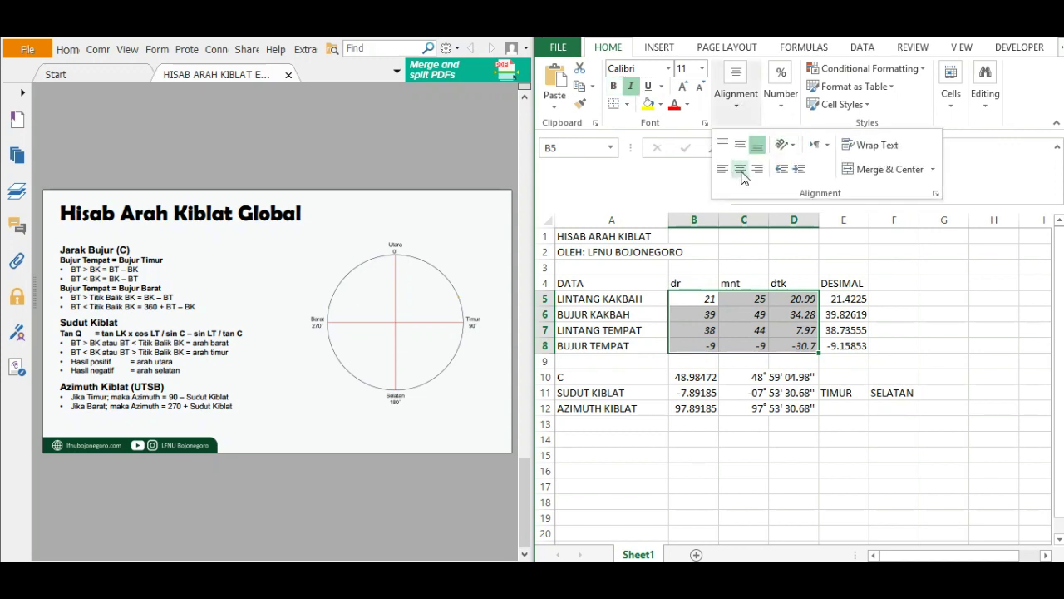
left_click(875, 376)
Step: Review the location's latitude and longitude input cells B7:D8, which are the ones to change for each place
left_click(723, 309)
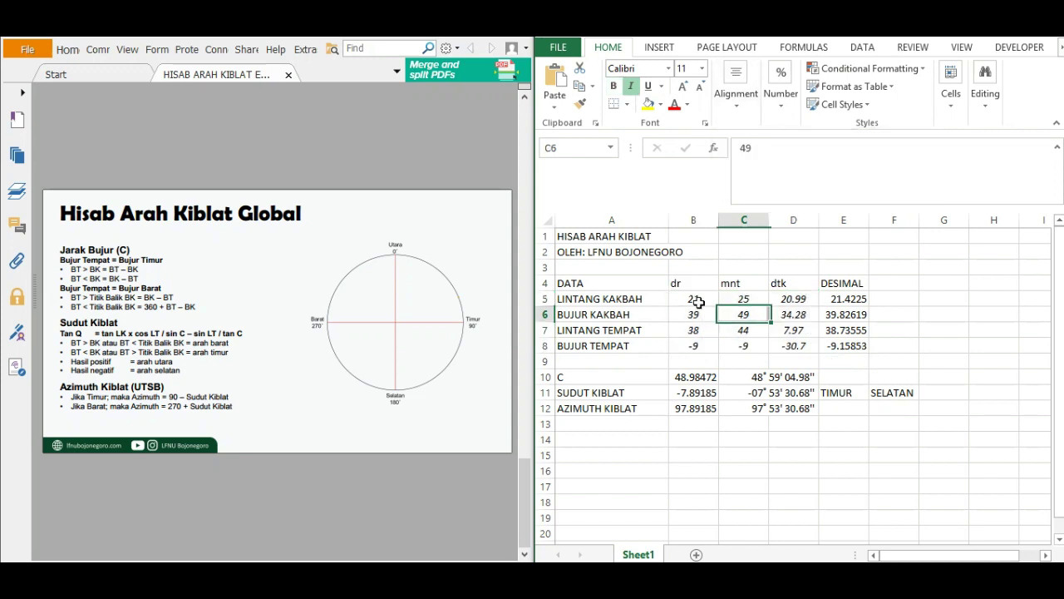
left_click(697, 330)
left_click(736, 332)
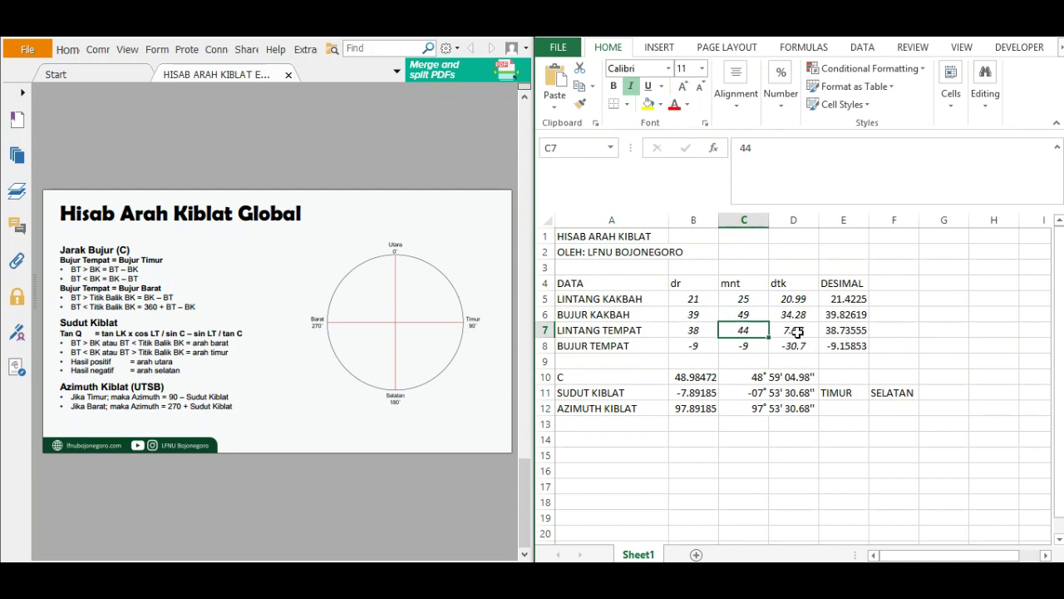
left_click(797, 333)
left_click(696, 333)
left_click(740, 331)
left_click_drag(694, 331, 782, 343)
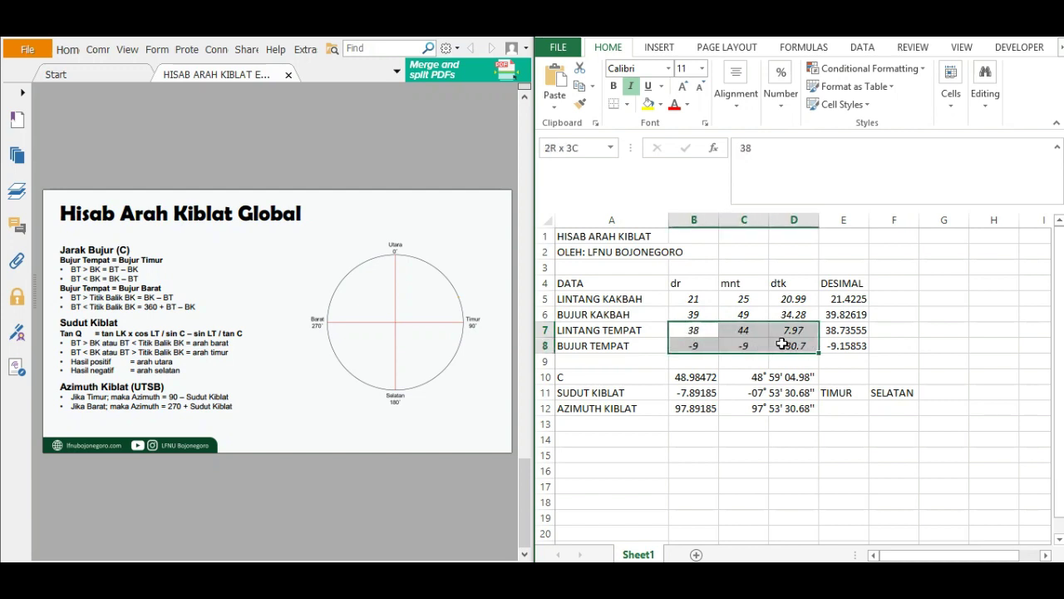
left_click(741, 422)
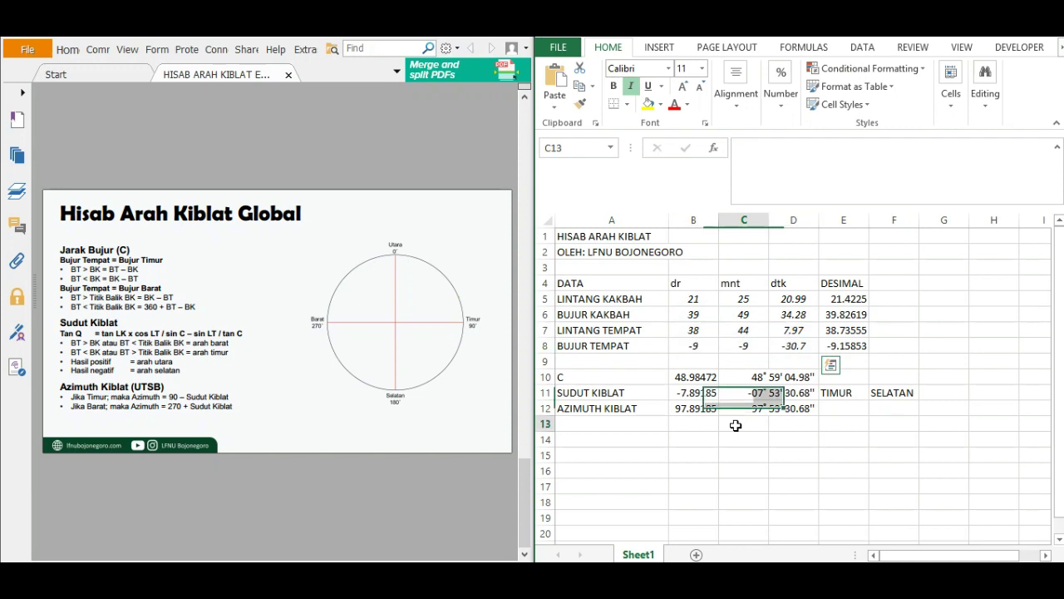
left_click(737, 470)
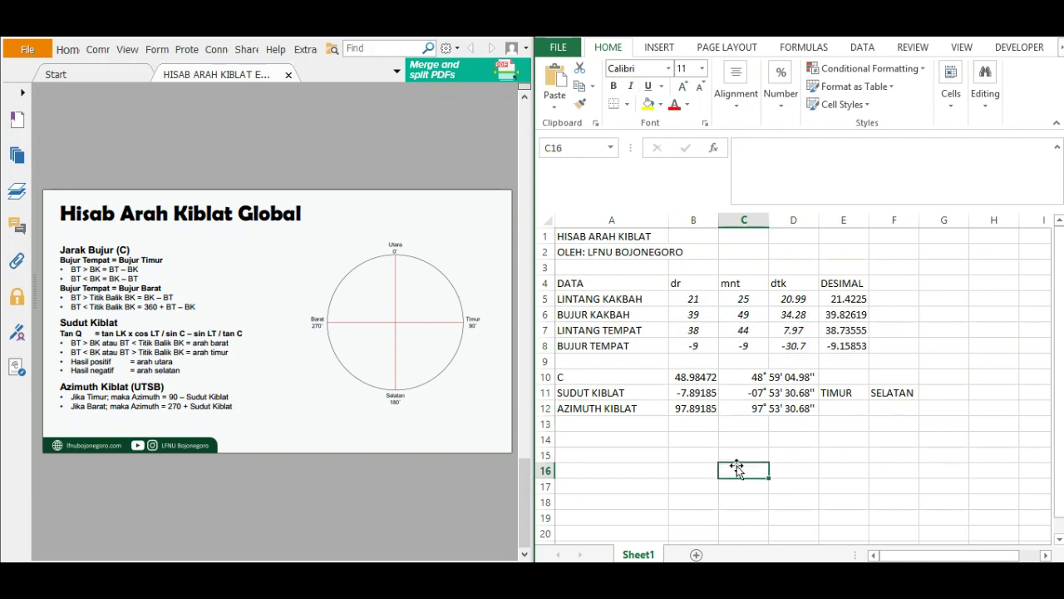